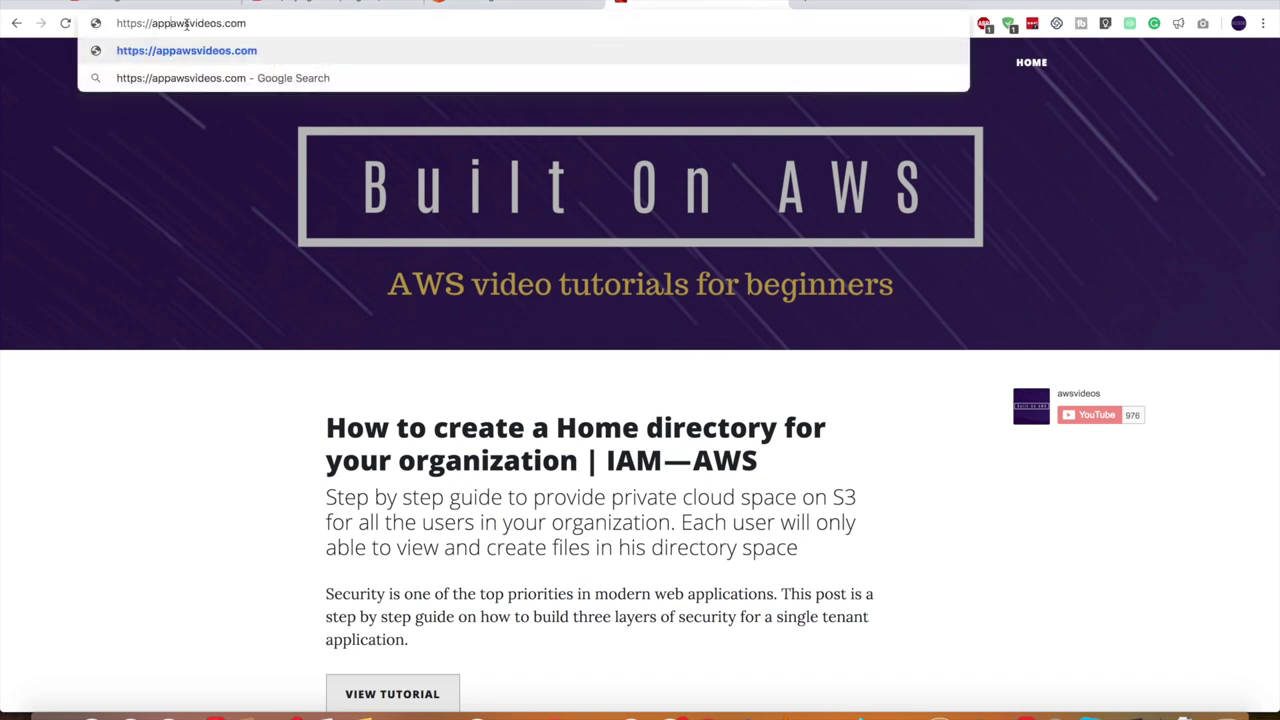
key(Return)
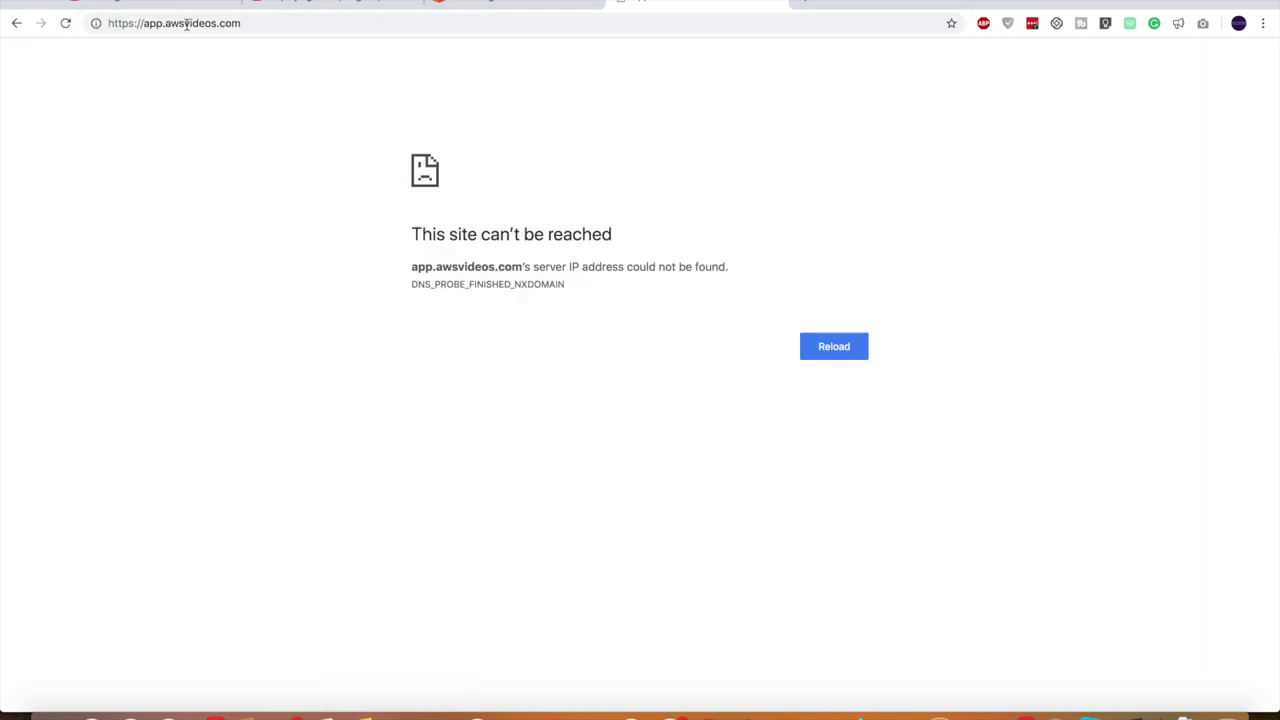
double_click(153, 23)
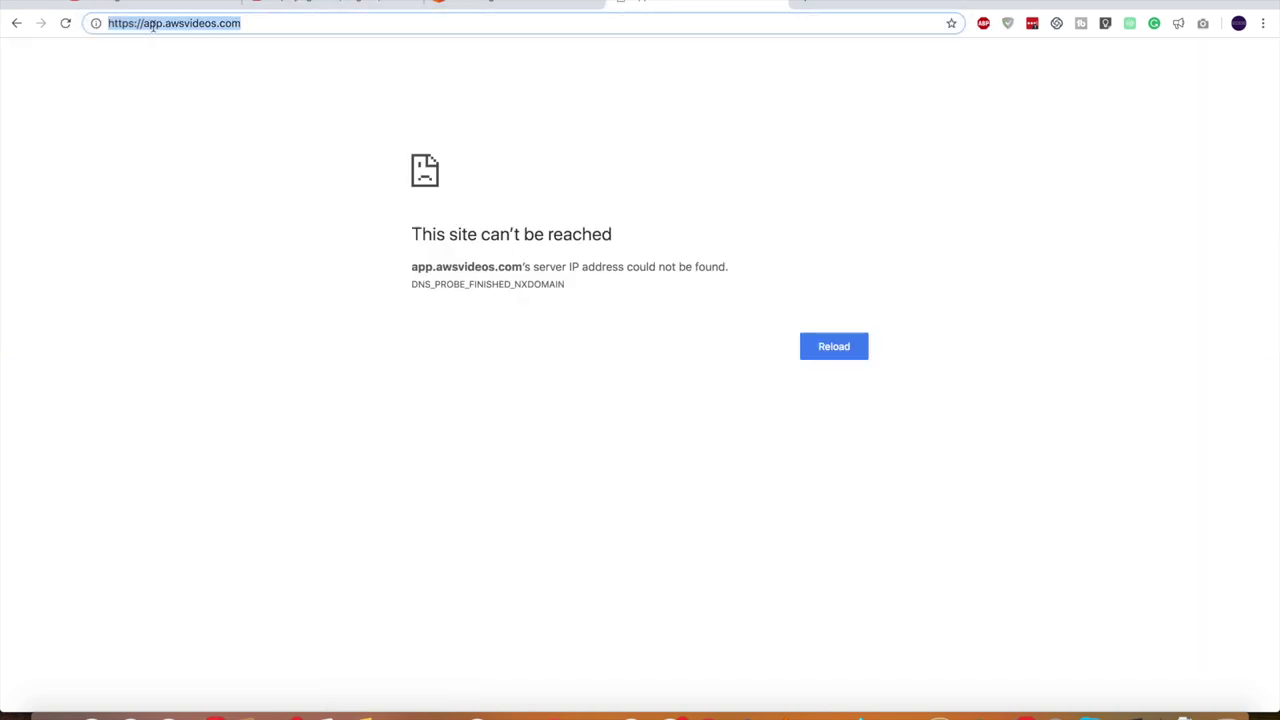
text(www)
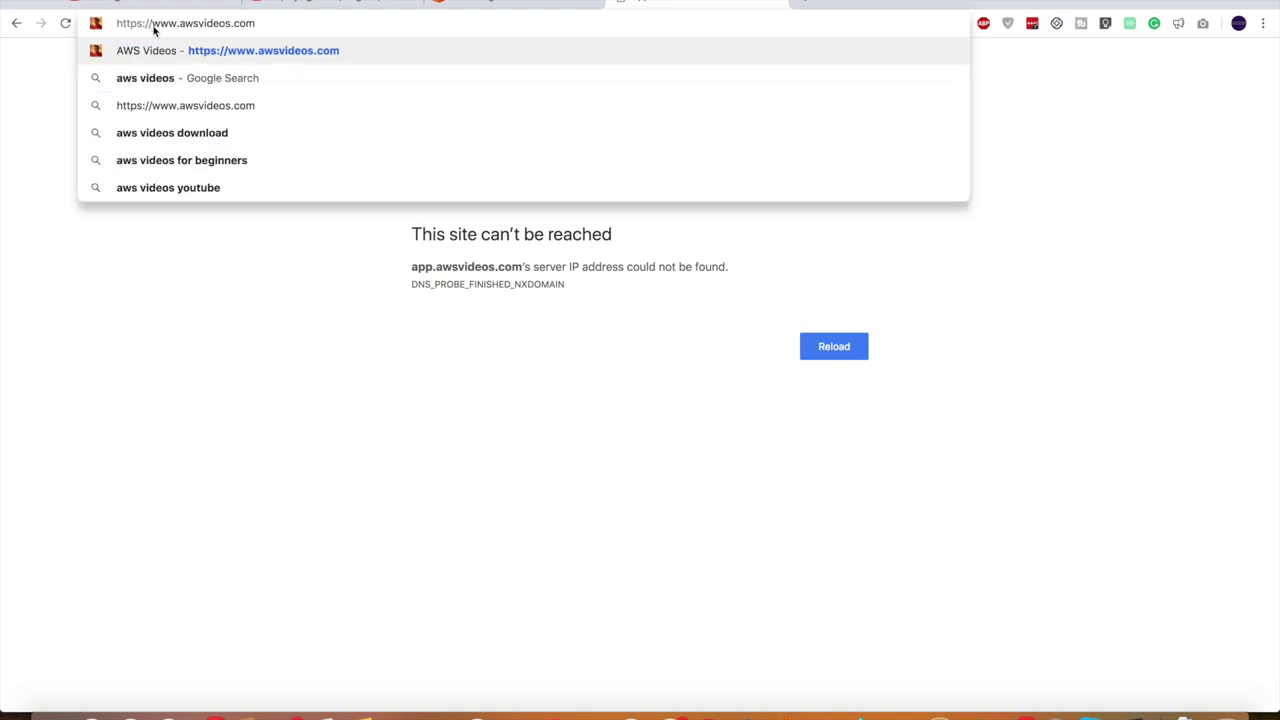
key(BackSpace)
key(BackSpace)
key(BackSpace)
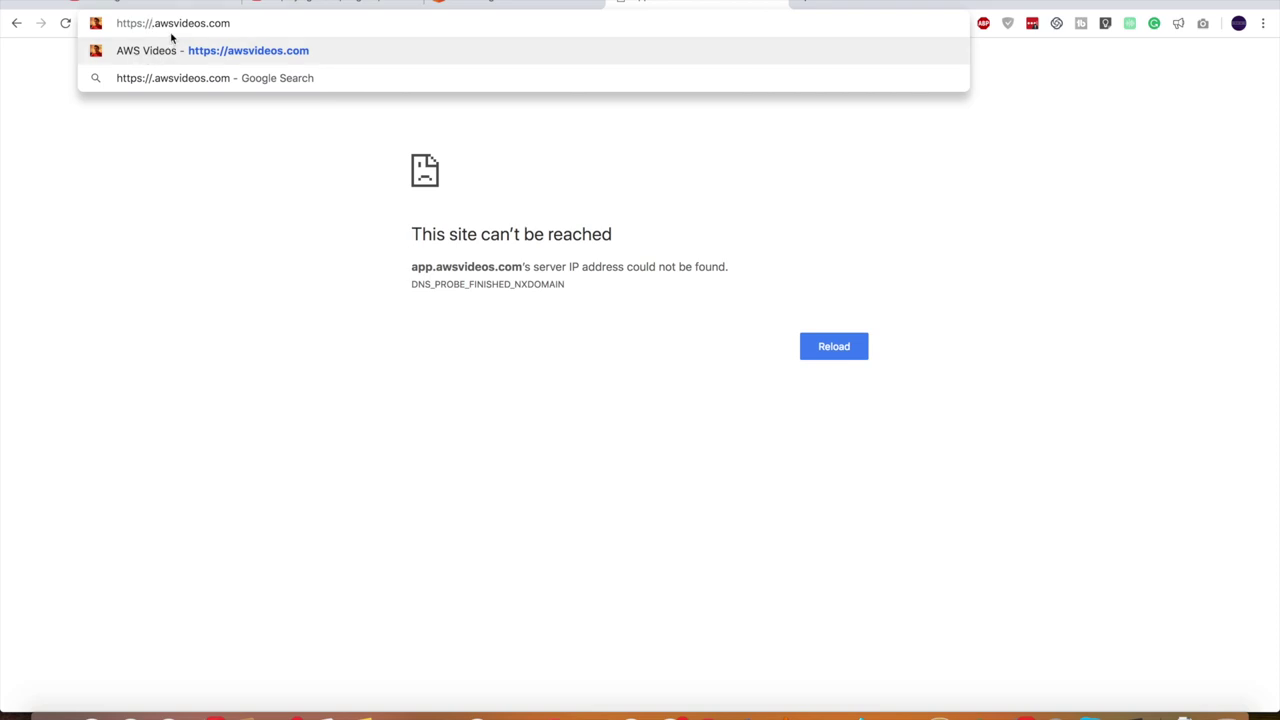
click(155, 23)
key(BackSpace)
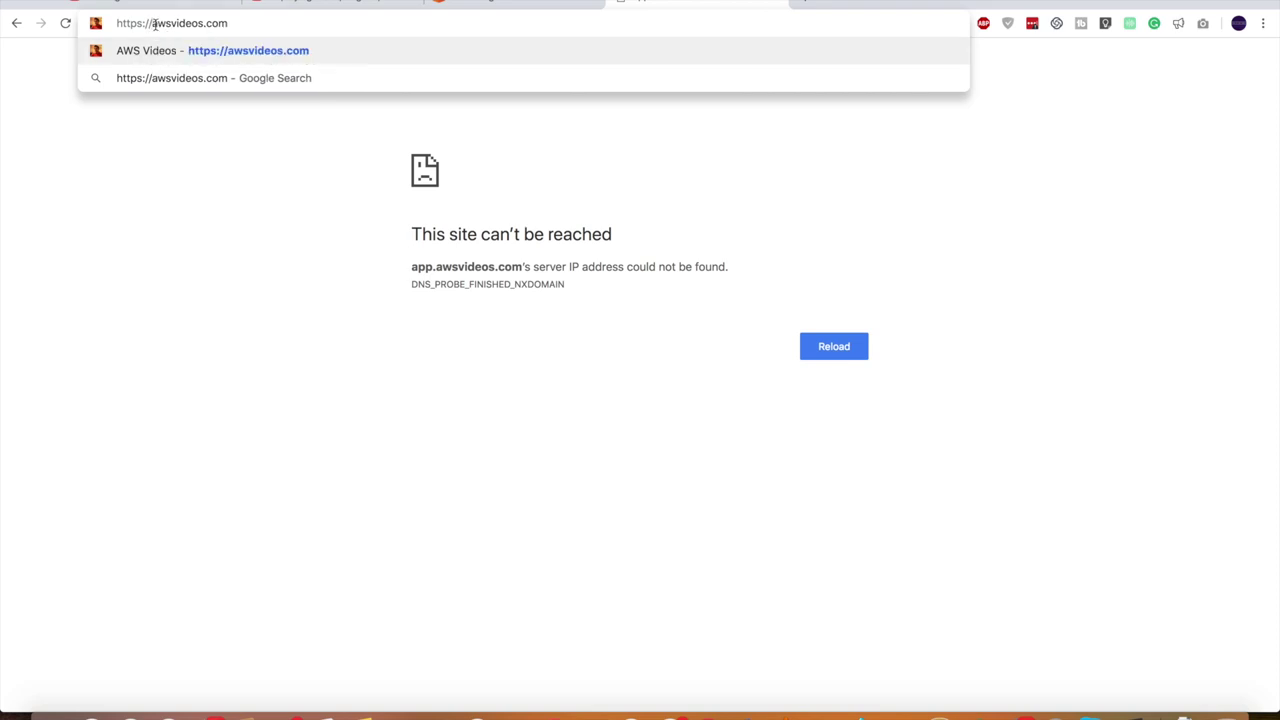
key(Return)
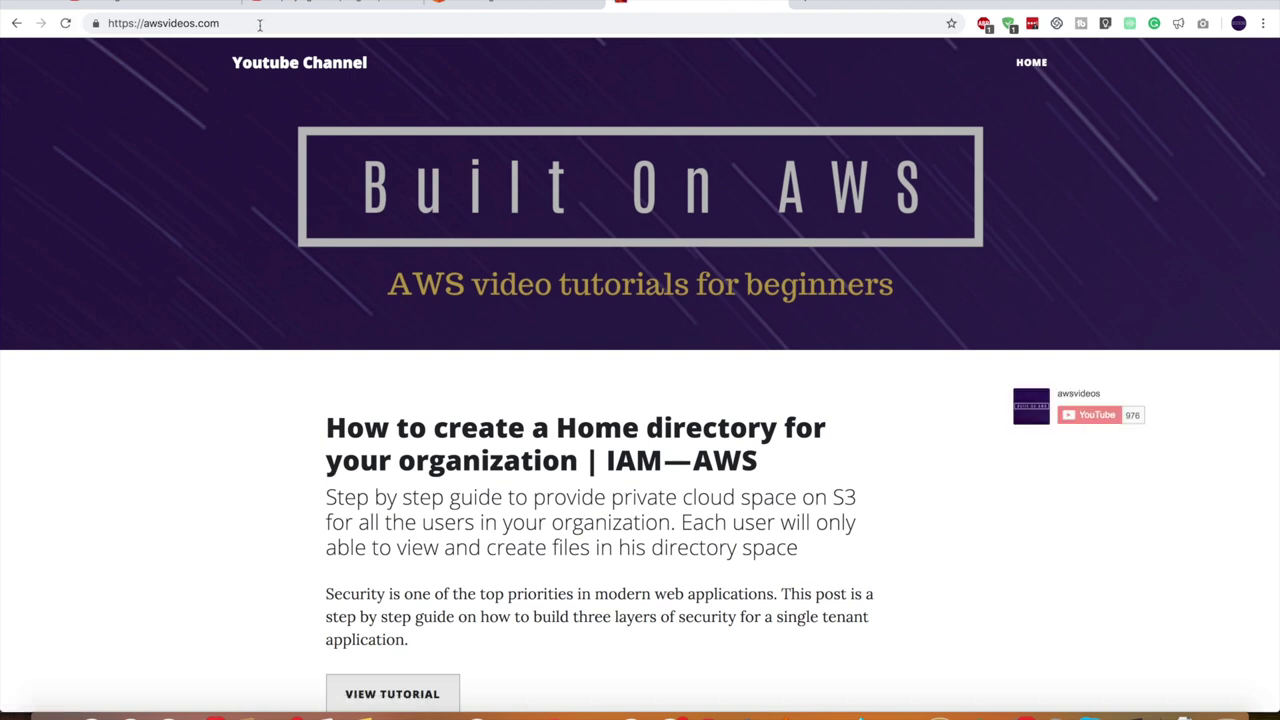
click(147, 22)
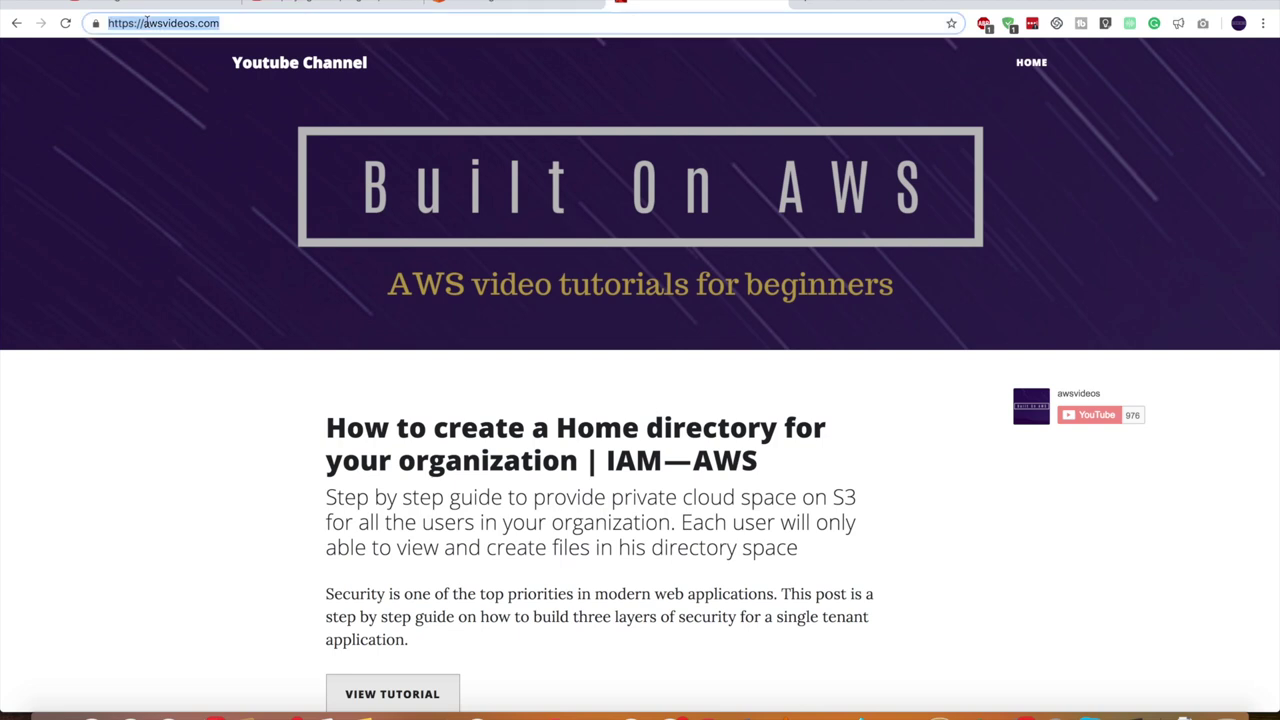
click(147, 22)
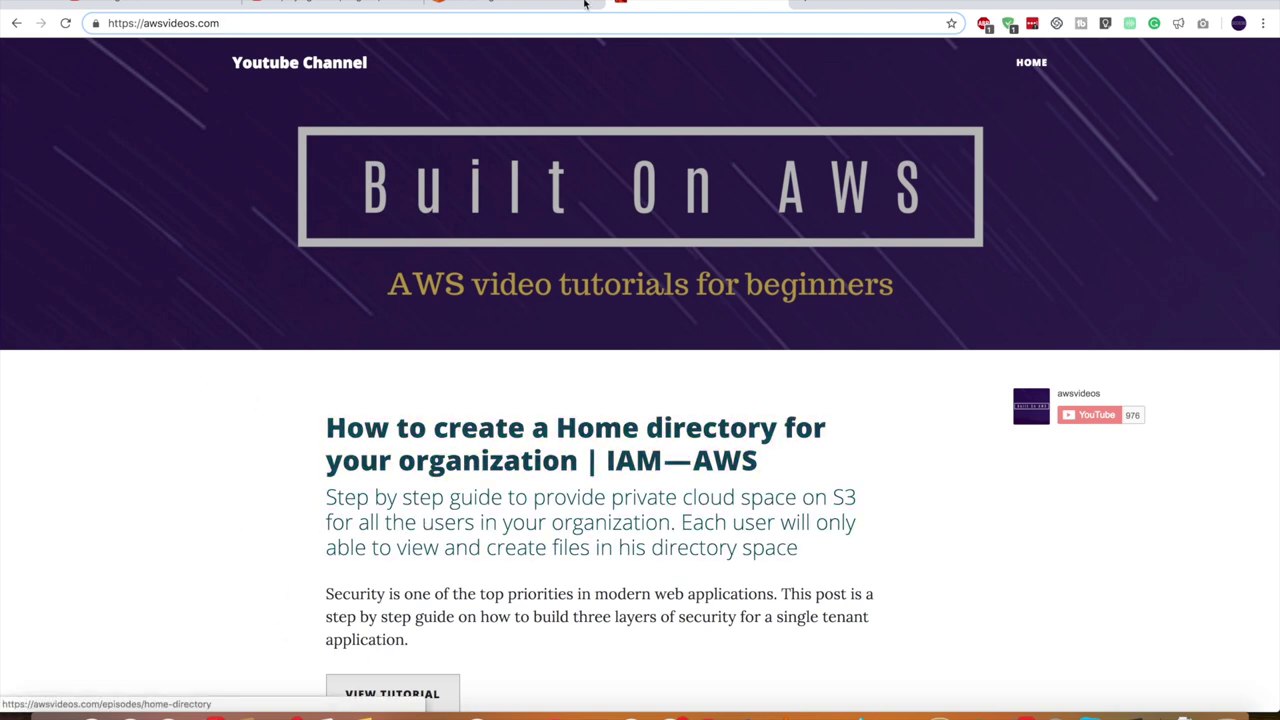
Step: In the S3 console, search the buckets for awsvid, open the awsvideos.com bucket and look through its files
click(520, 3)
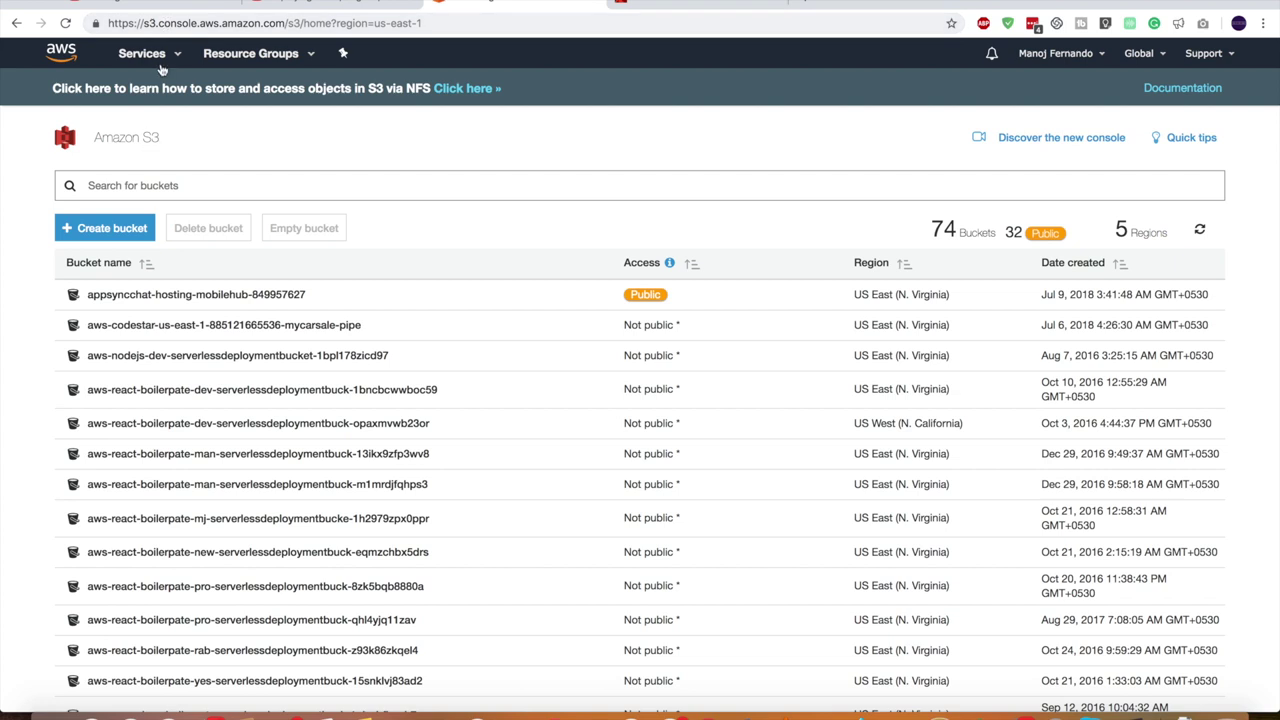
click(141, 185)
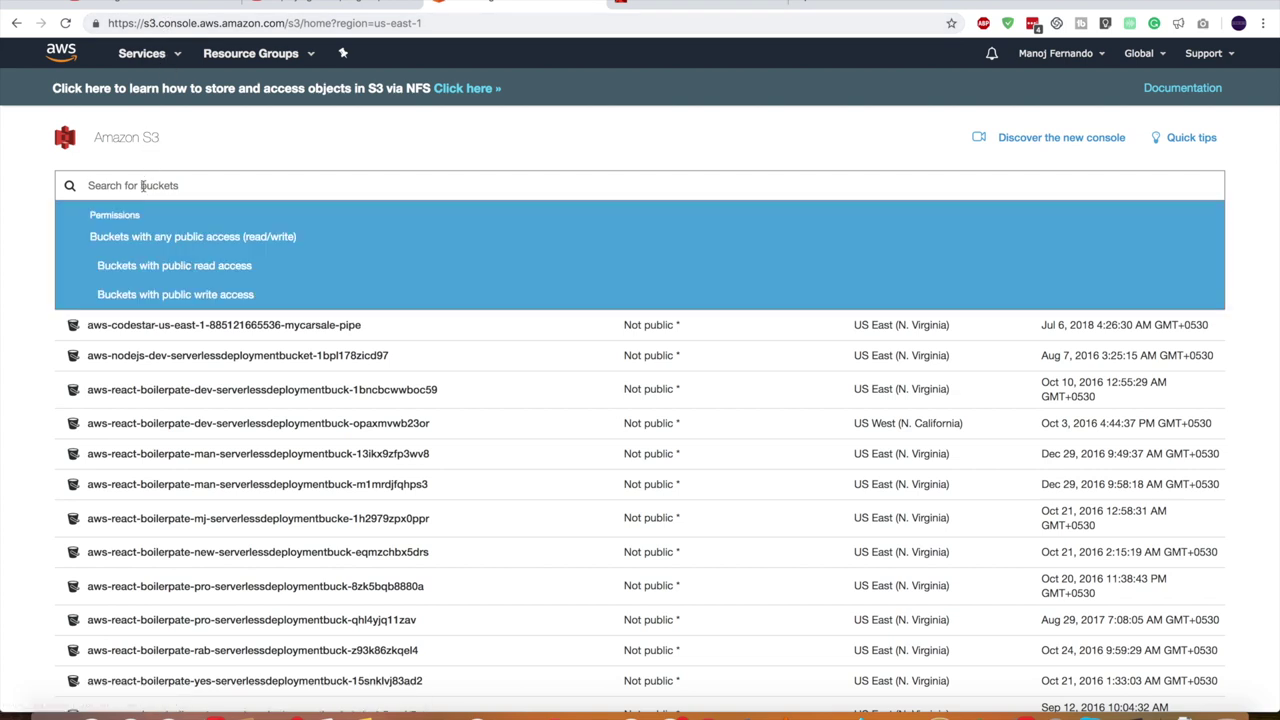
text(awsvid)
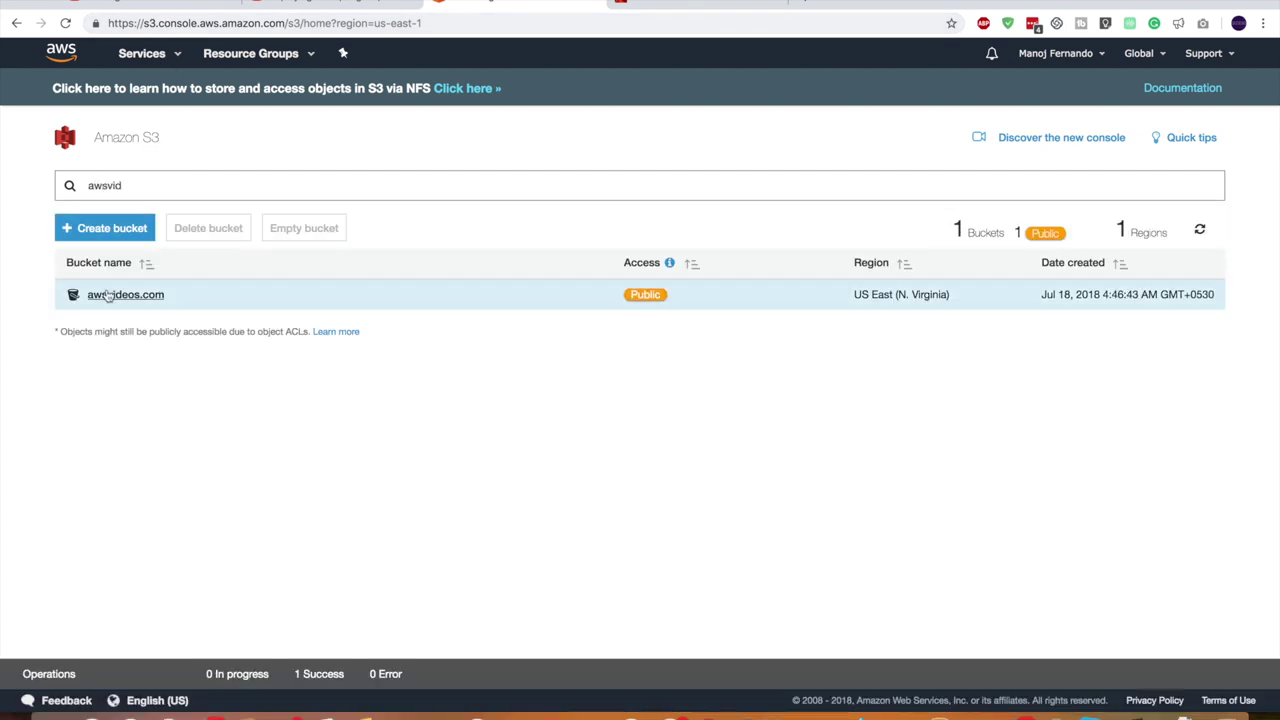
click(158, 295)
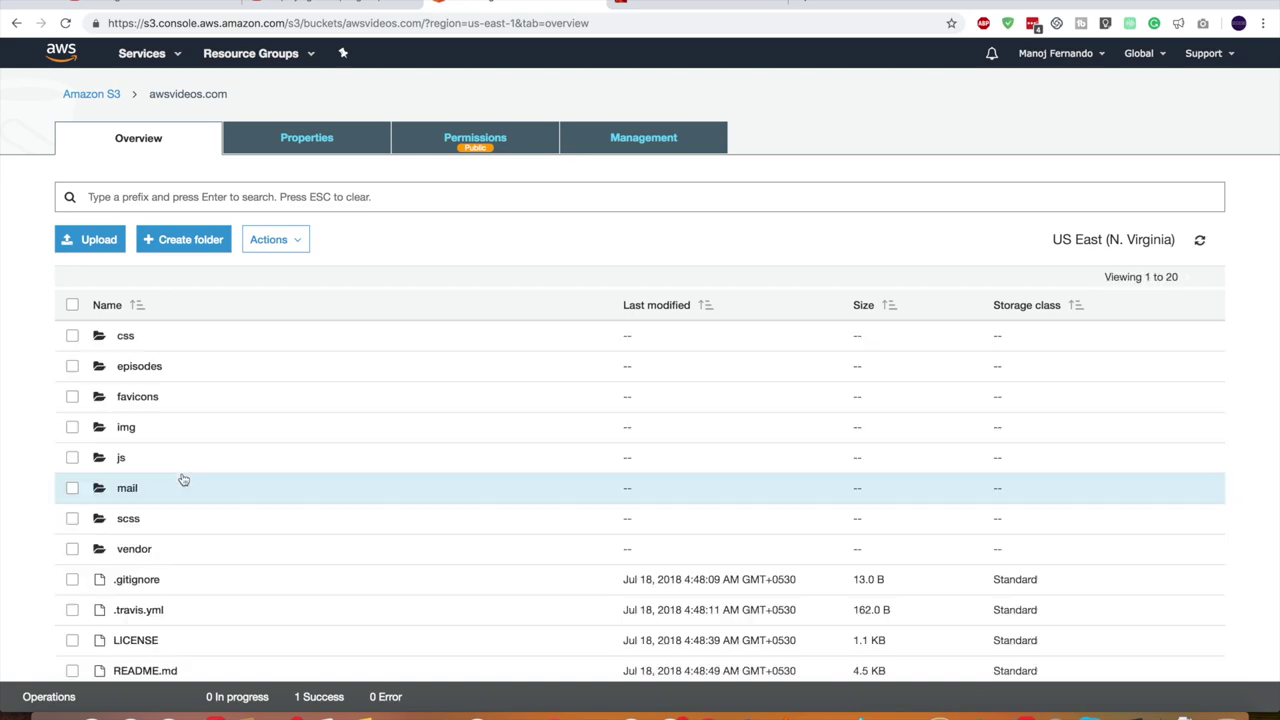
scroll(183, 480, down, 5)
scroll(183, 480, up, 5)
scroll(183, 480, down, 5)
scroll(183, 480, up, 5)
Step: Return to the awsvideos.com website and view its address and home page
key(ctrl+Tab)
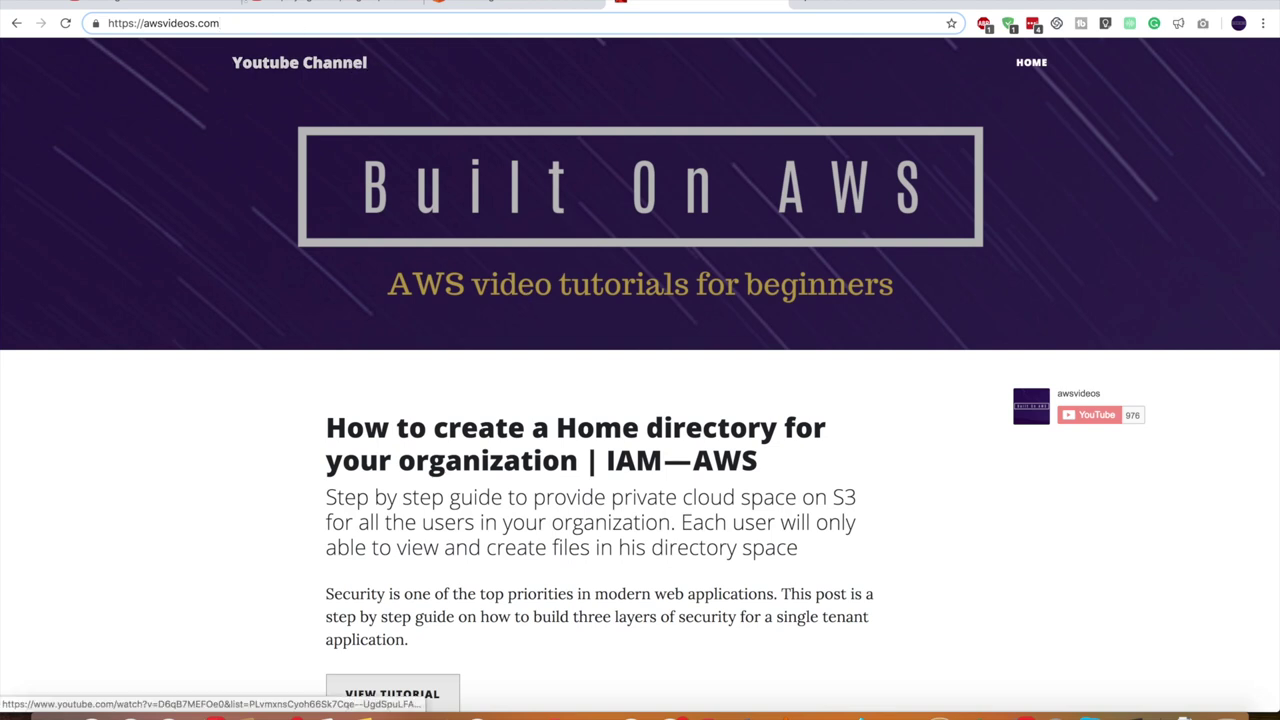
click(150, 2)
scroll(369, 290, up, 15)
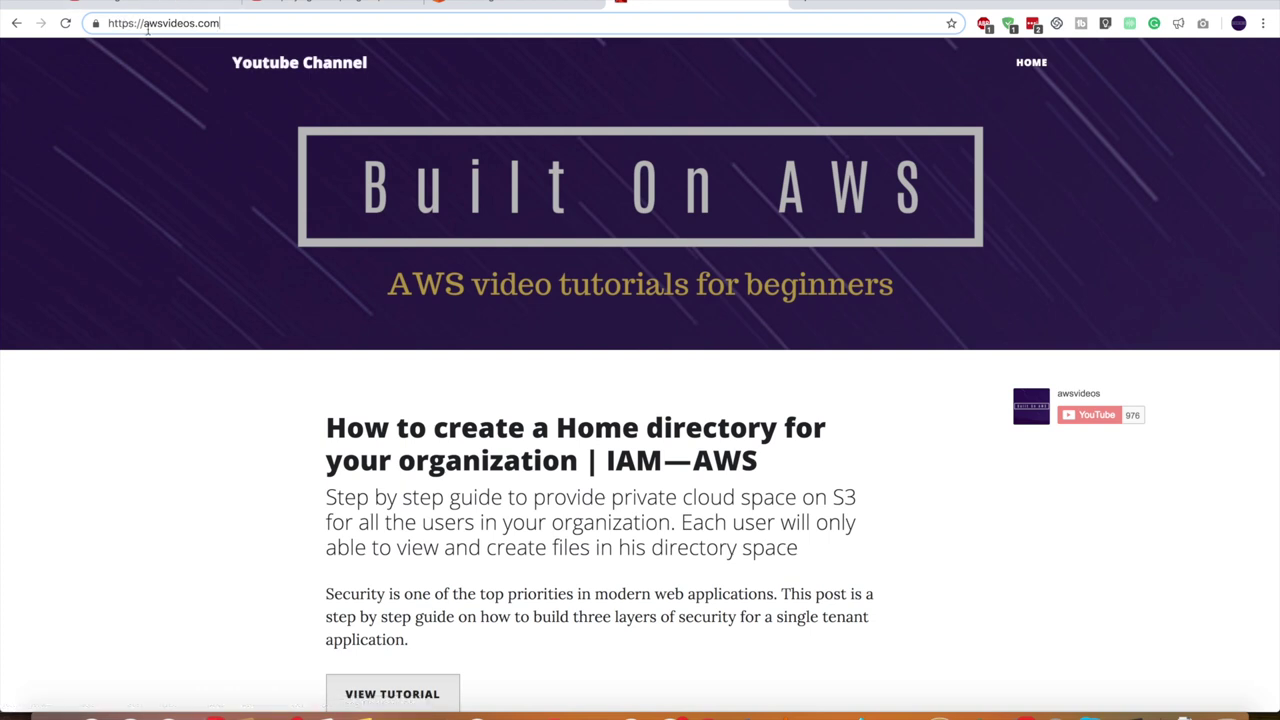
Step: Search the S3 bucket list for awsvi, and clear the search to list all buckets again
click(468, 6)
click(159, 186)
text(awsvi)
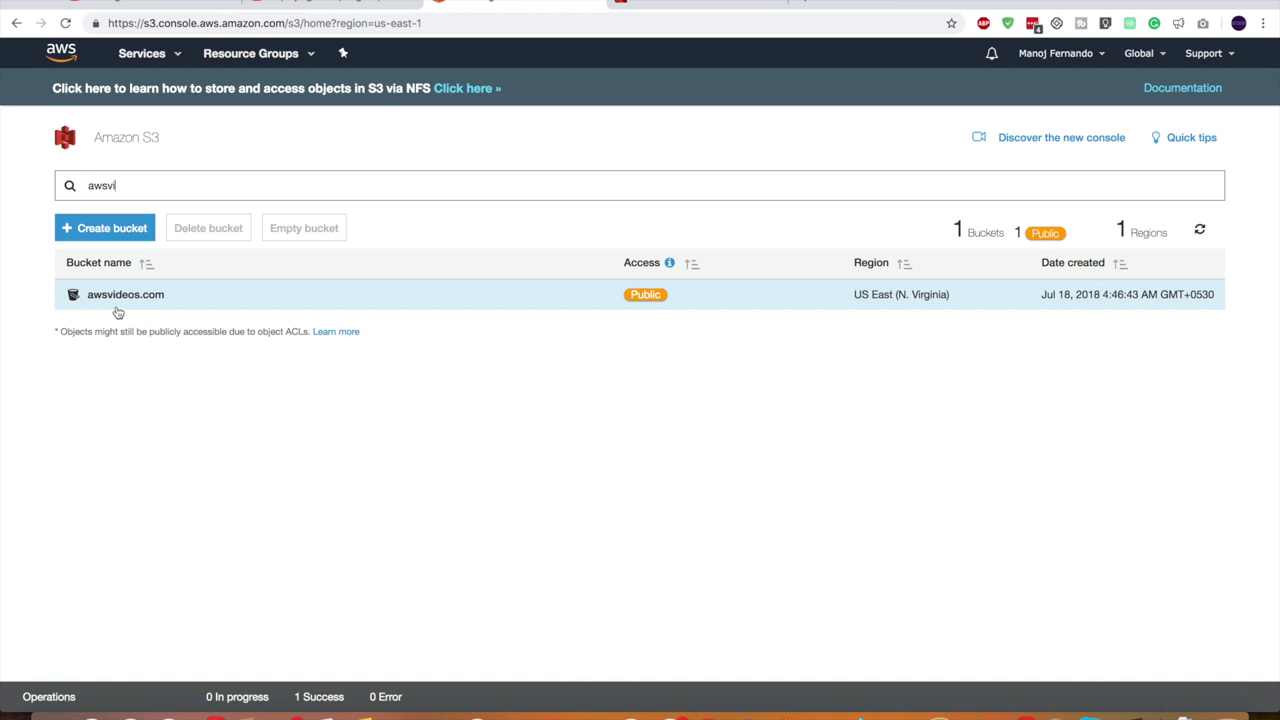
double_click(143, 188)
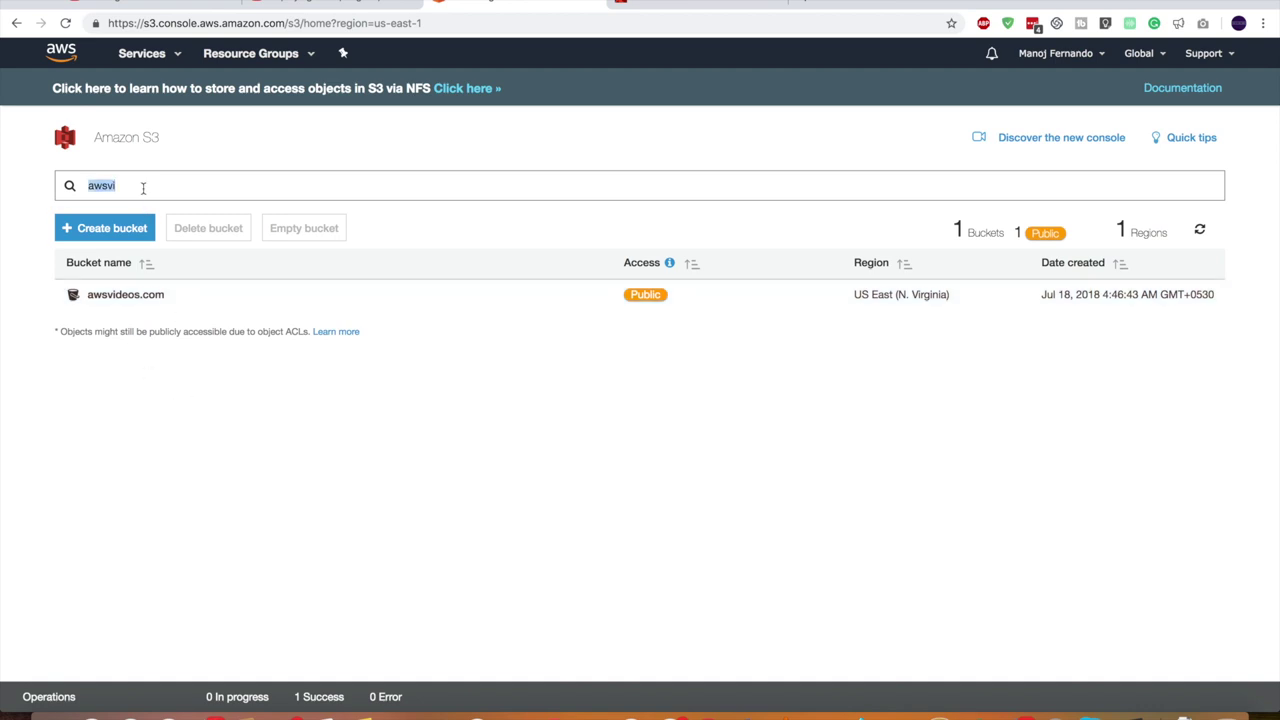
key(BackSpace)
click(18, 271)
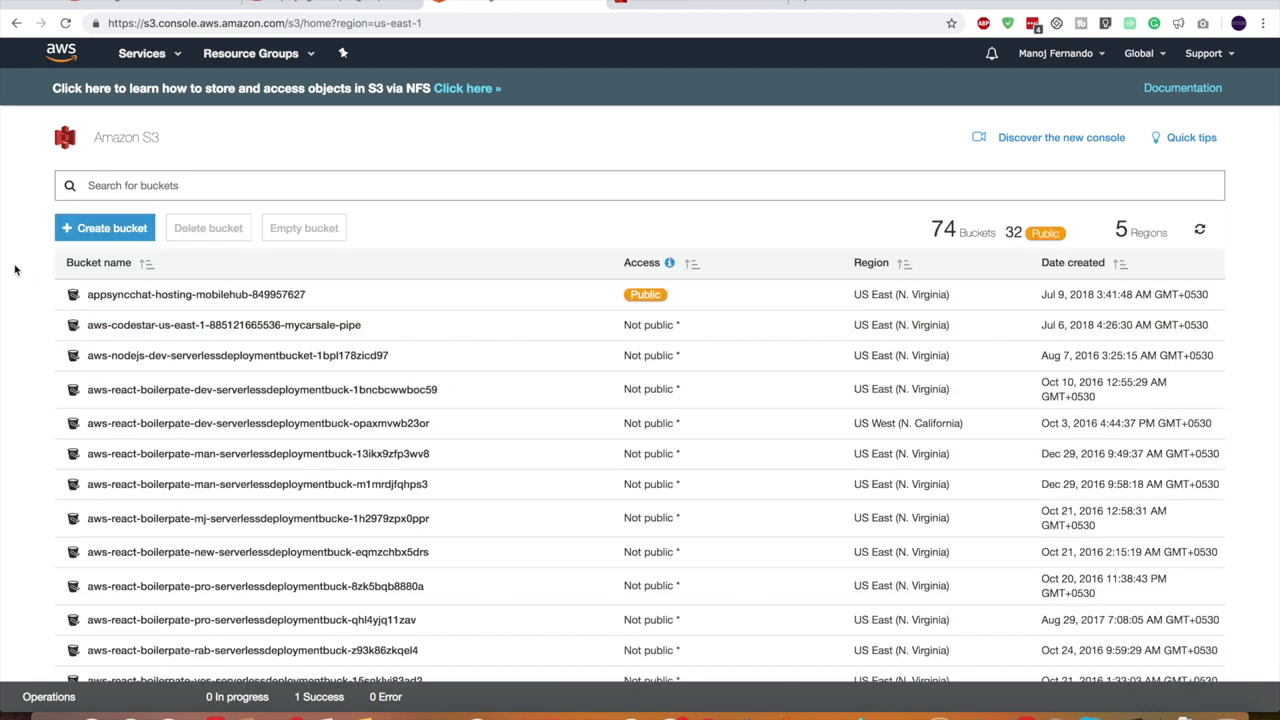
click(120, 229)
click(560, 258)
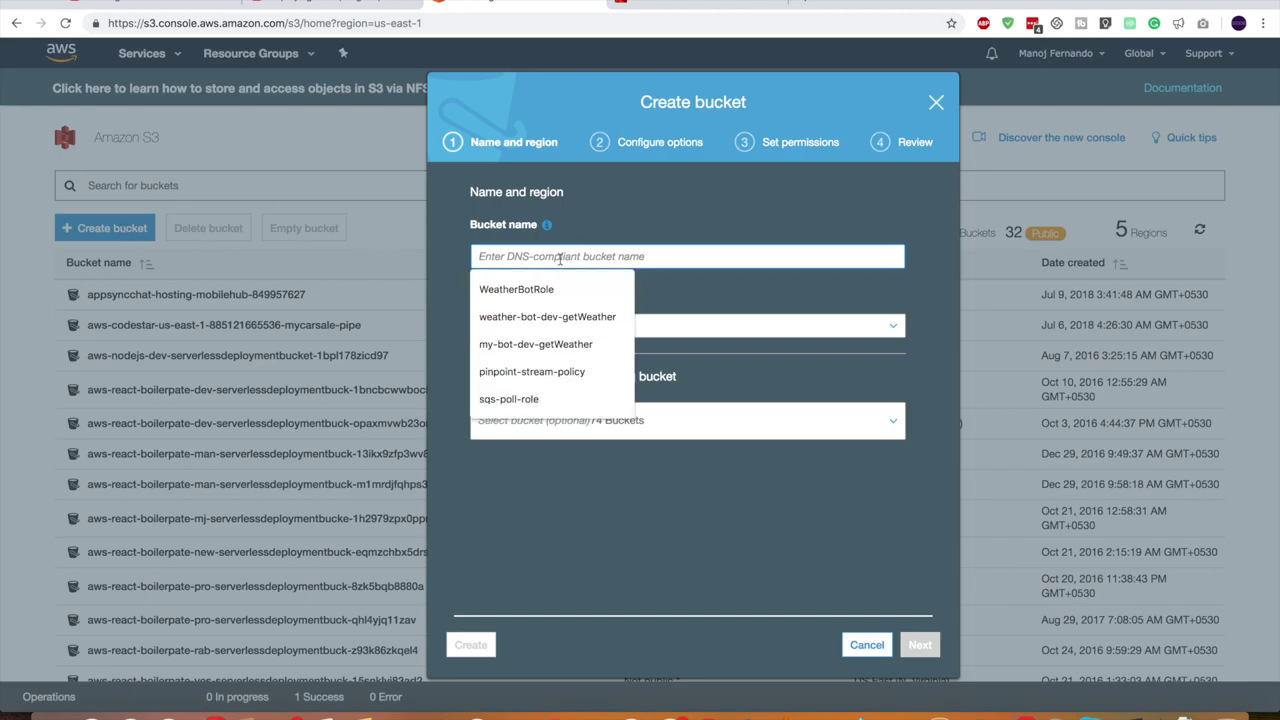
text(www.)
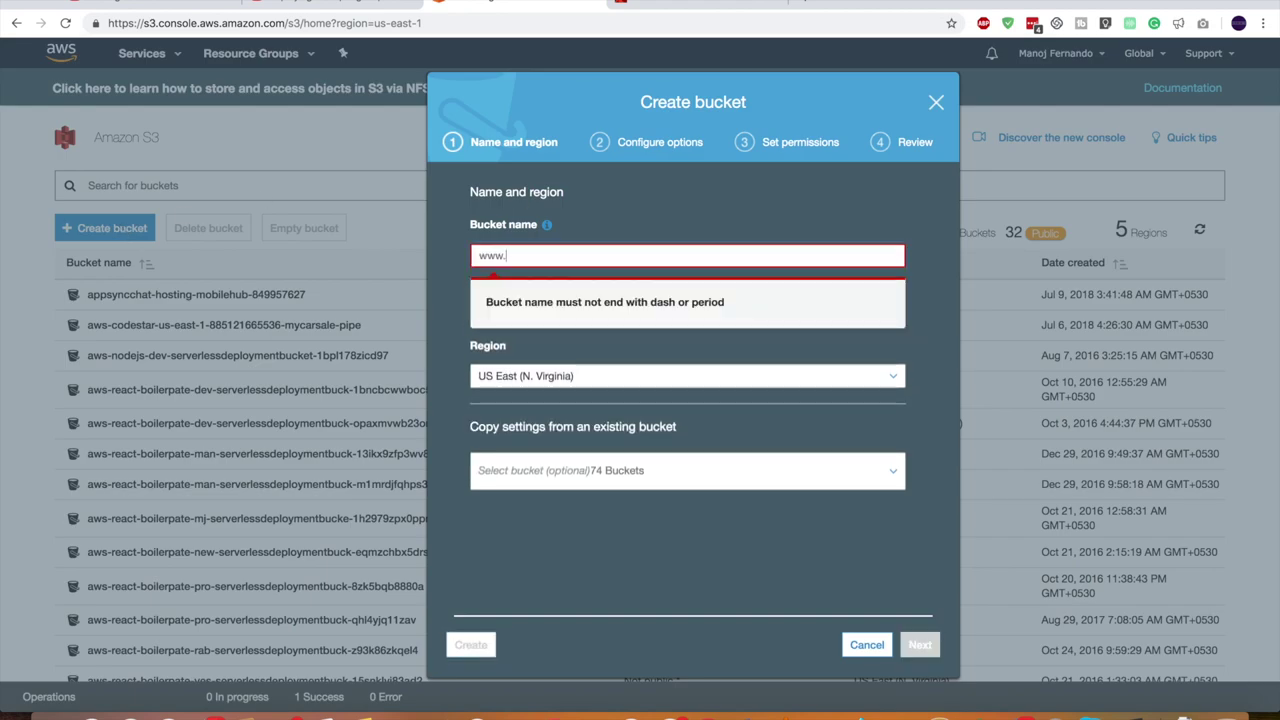
text(aw)
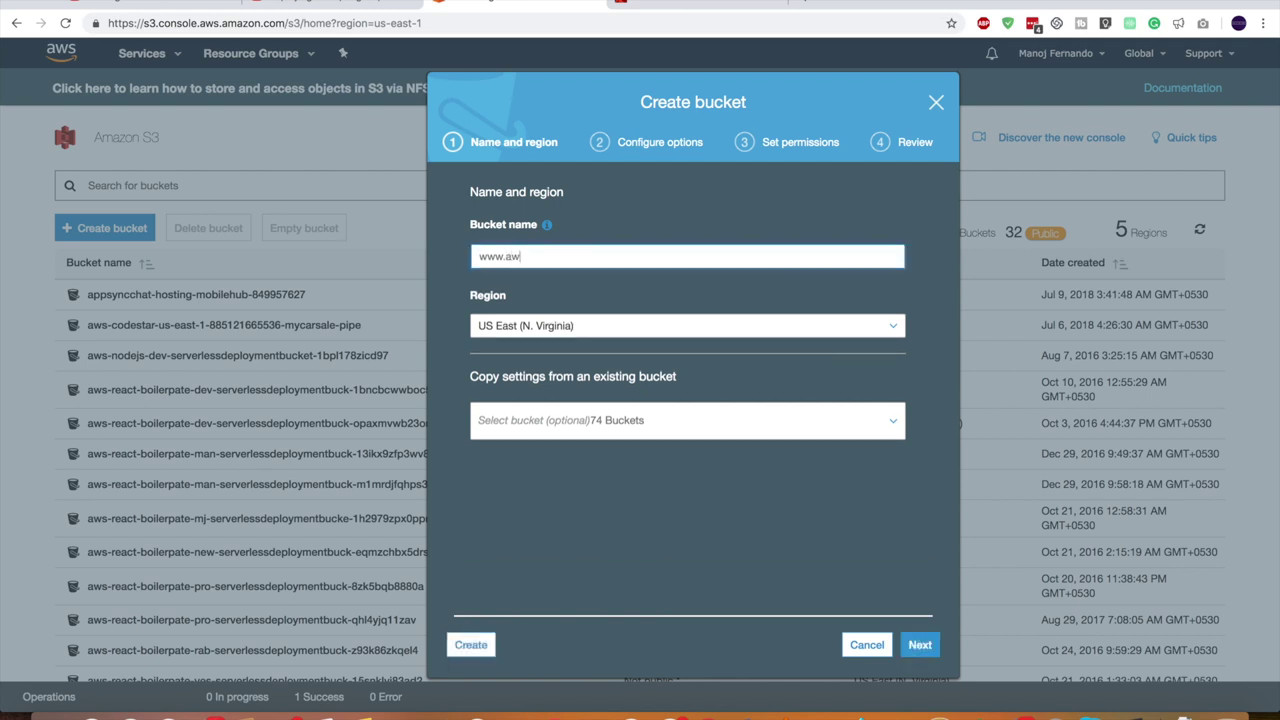
text(svideos.com)
click(918, 646)
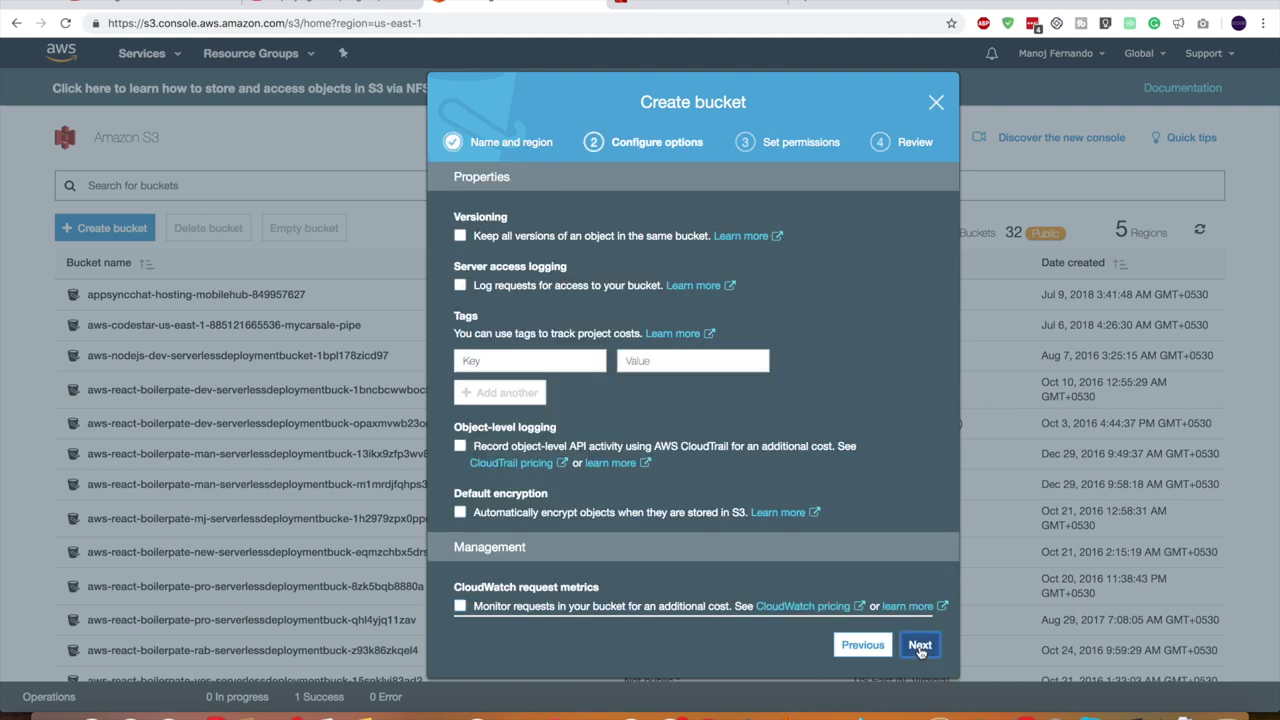
click(920, 646)
click(920, 646)
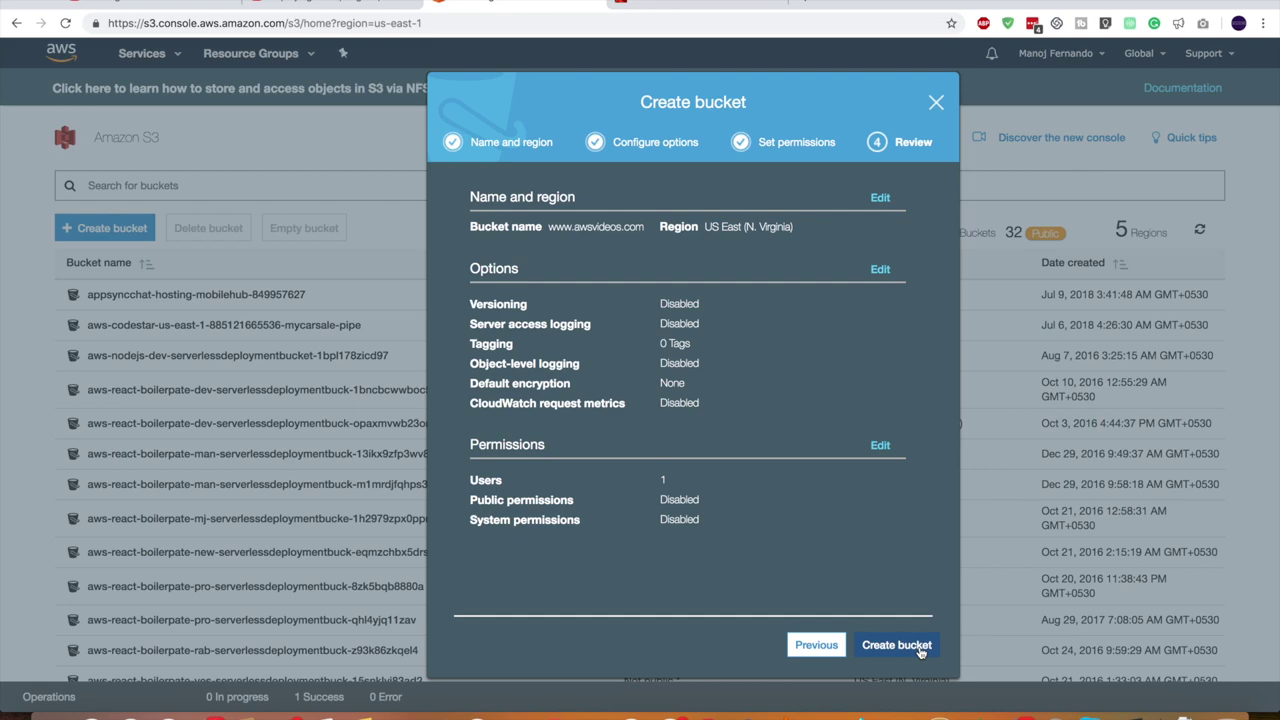
click(921, 648)
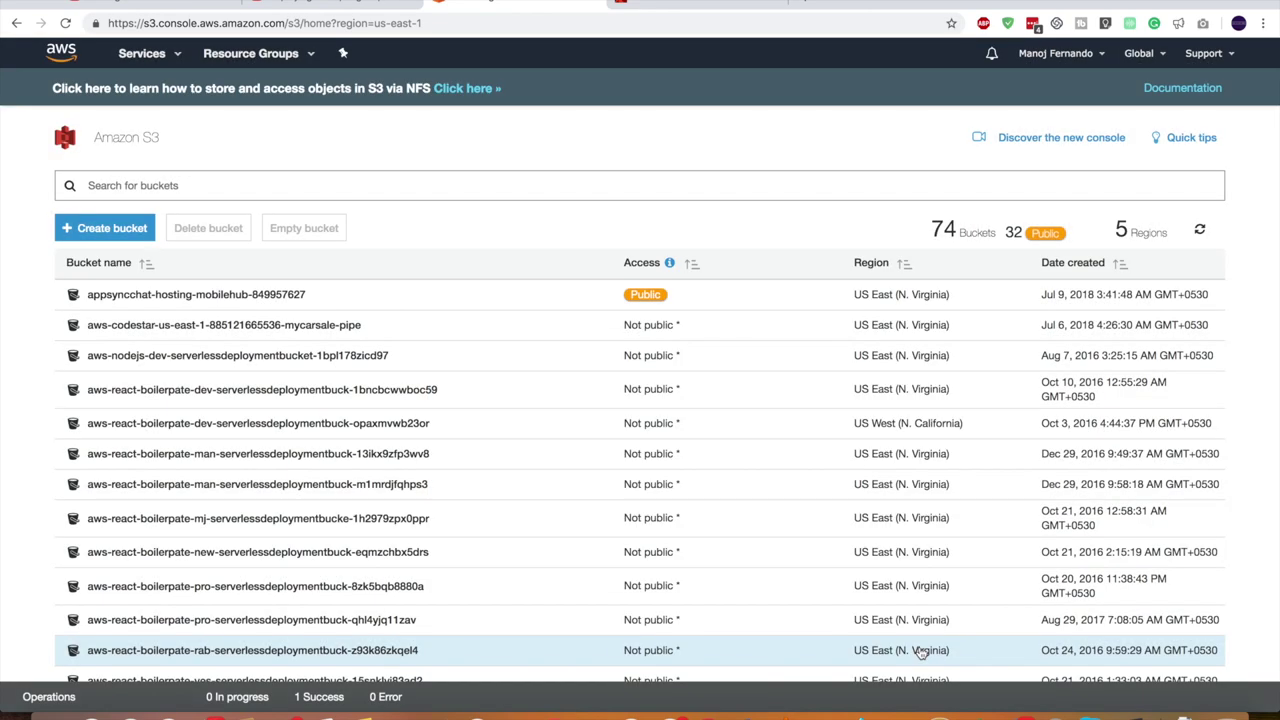
click(115, 190)
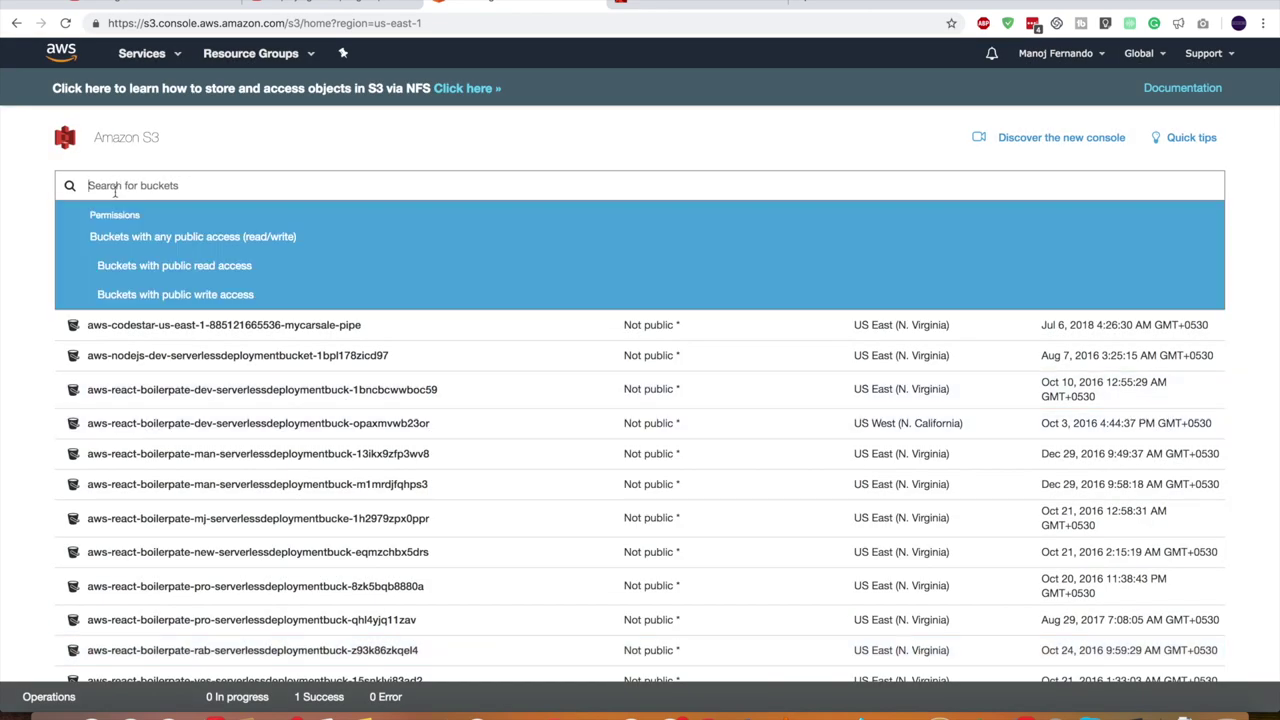
text(ww)
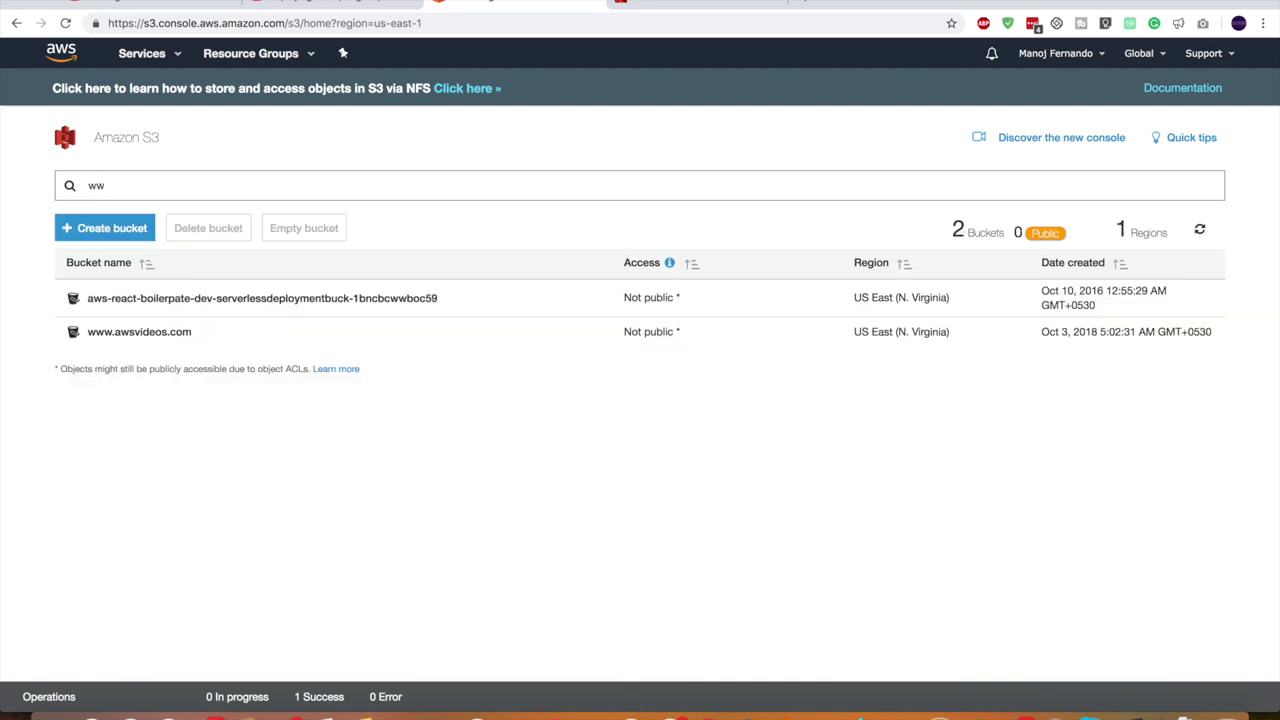
text(w)
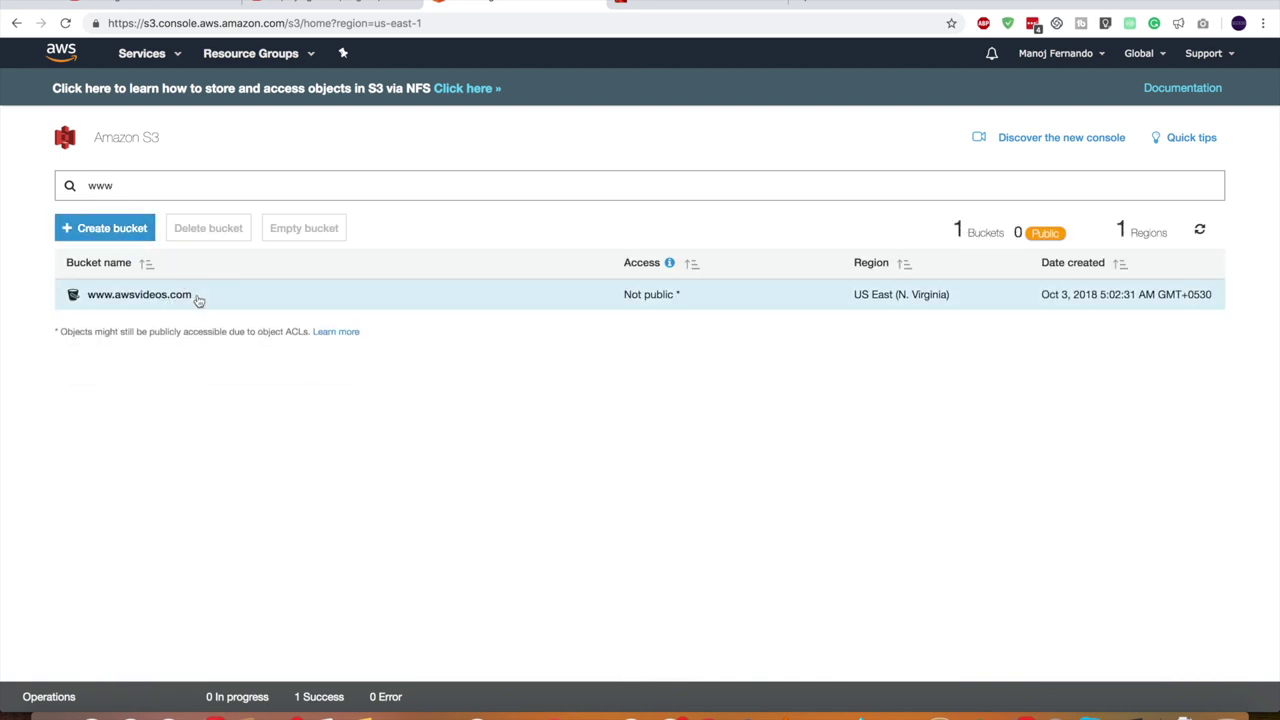
click(140, 299)
click(140, 296)
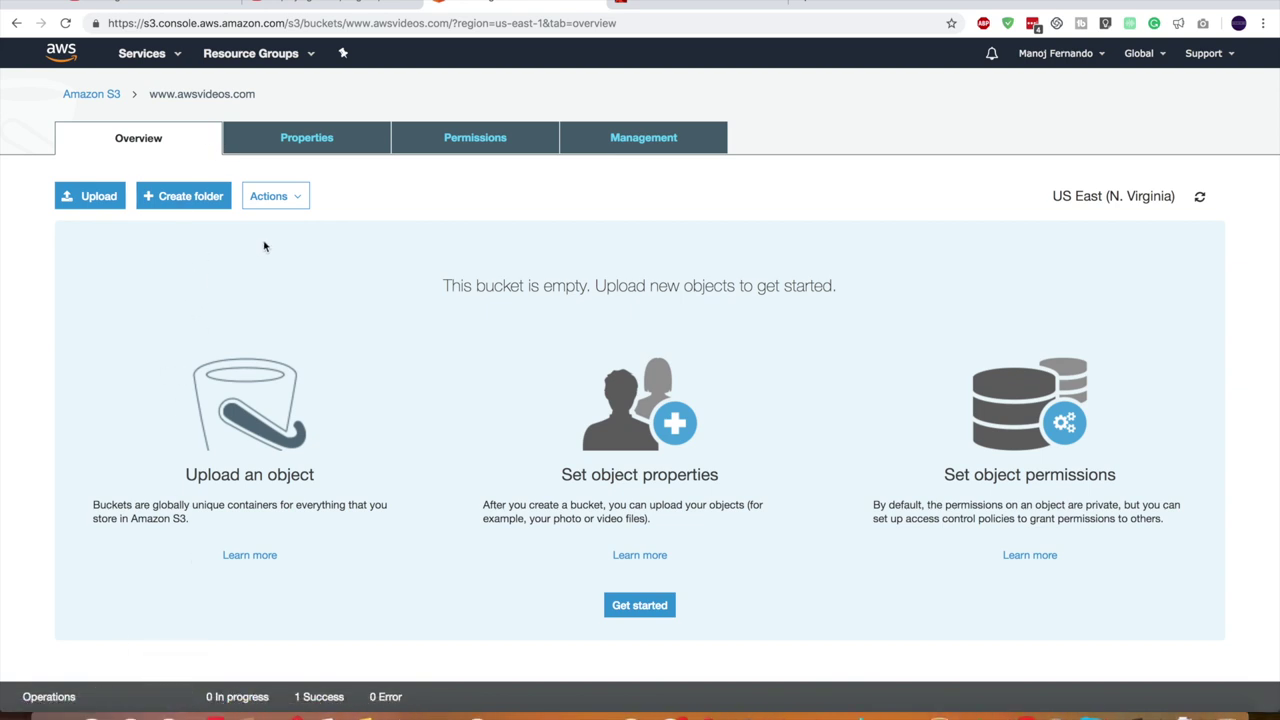
Step: Open the bucket's static website hosting properties and choose to redirect requests
click(326, 143)
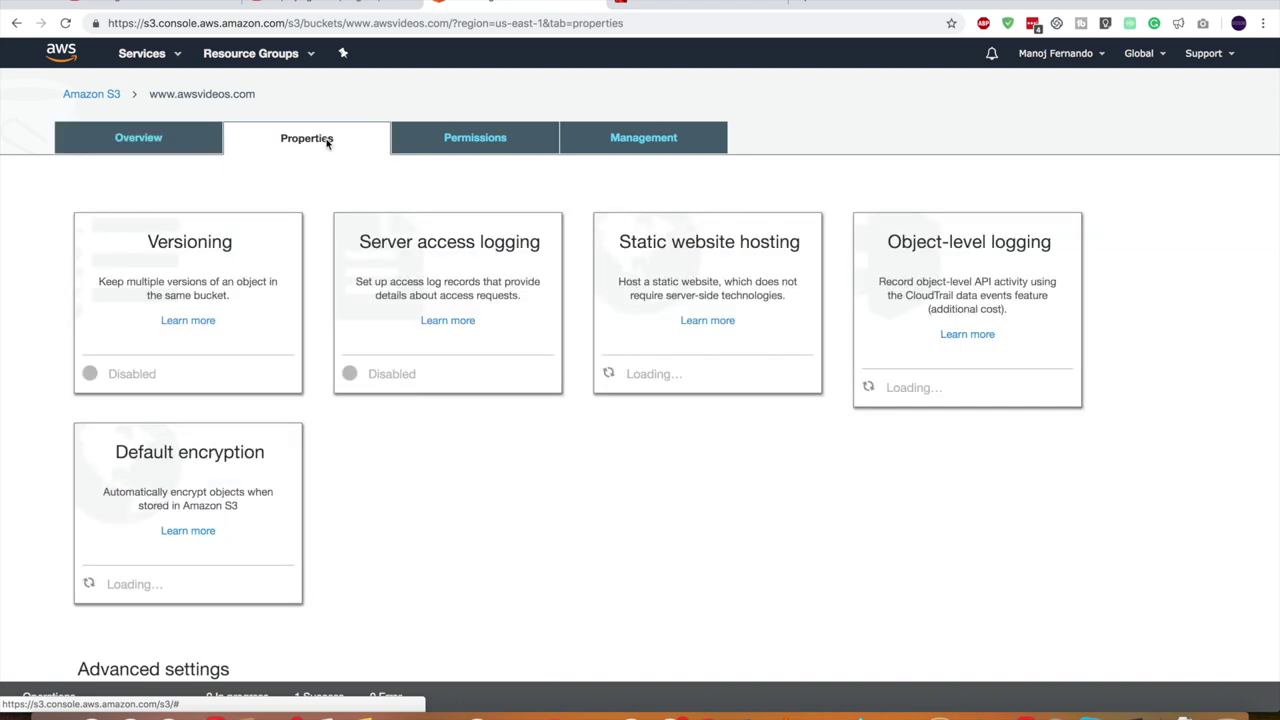
click(671, 259)
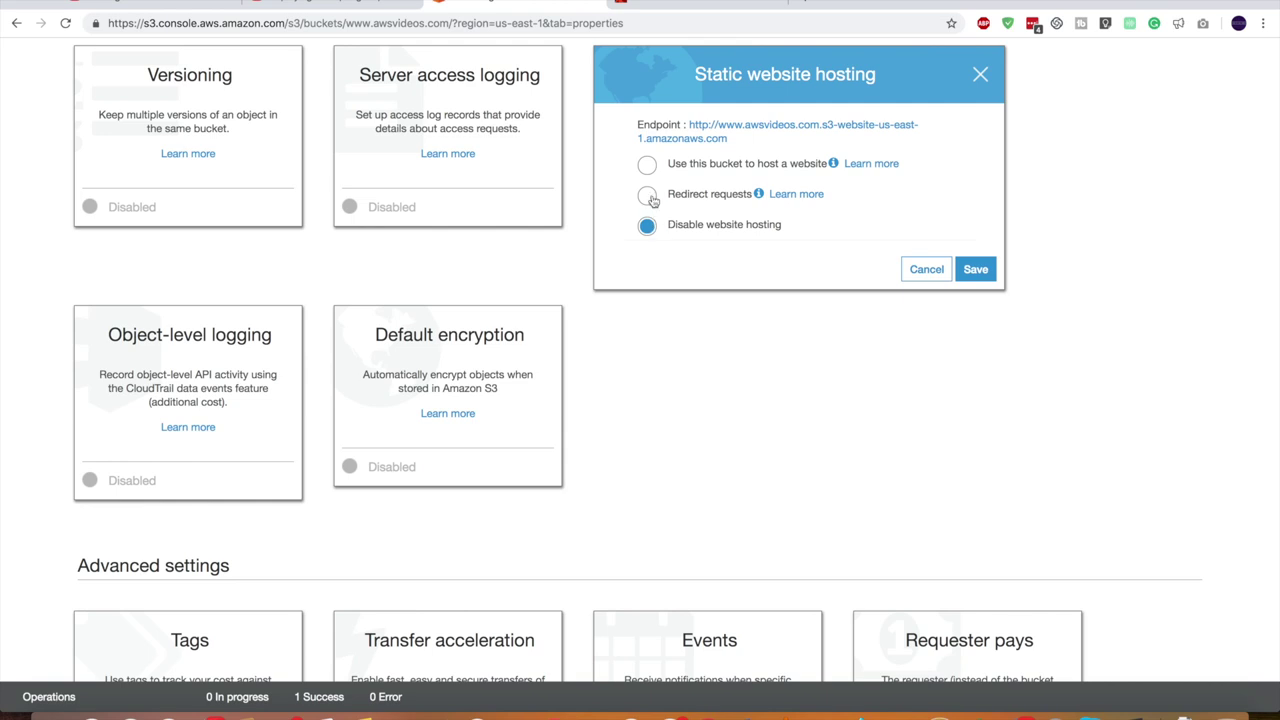
click(648, 196)
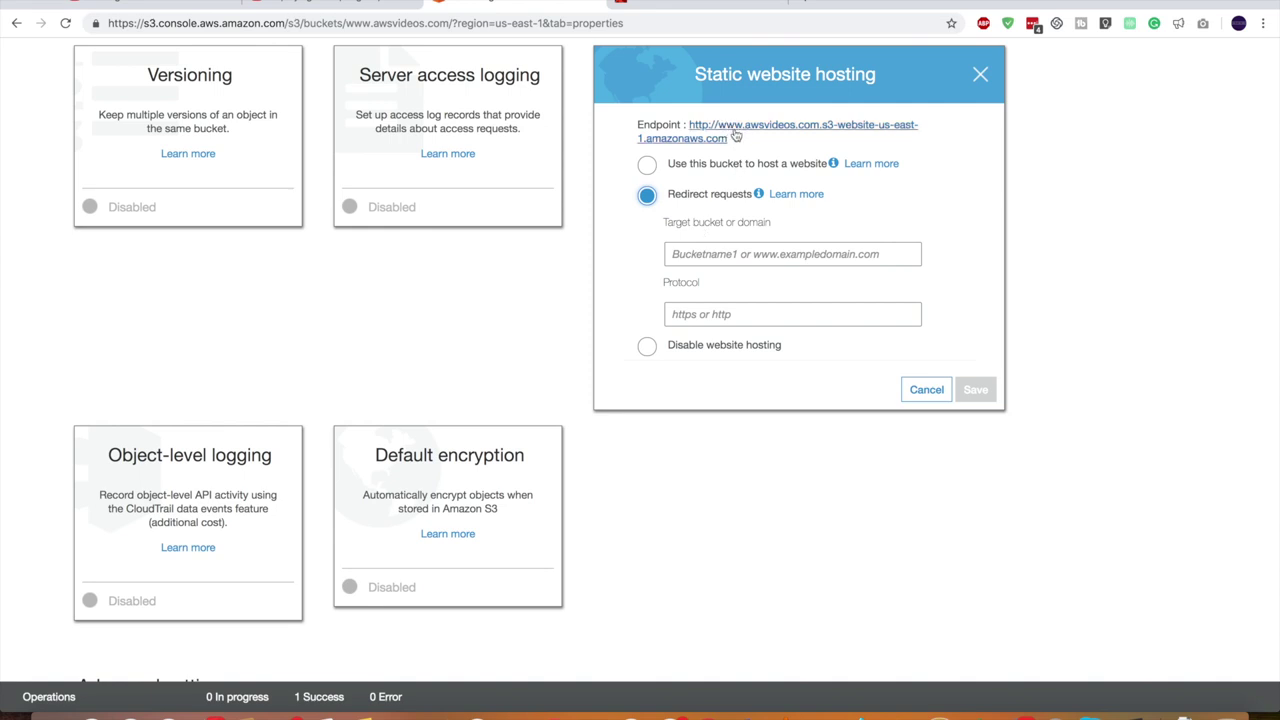
Step: Check the address of the live awsvideos.com site, and return to the bucket's static website hosting settings
click(816, 134)
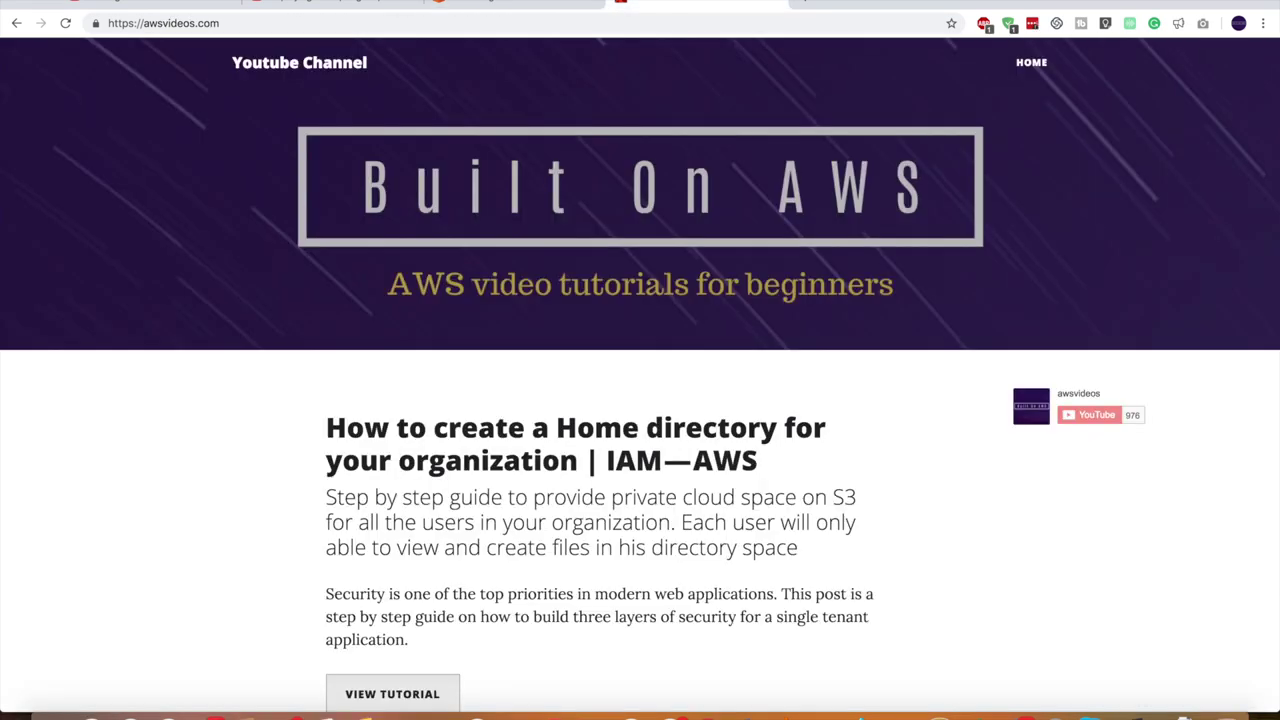
click(227, 23)
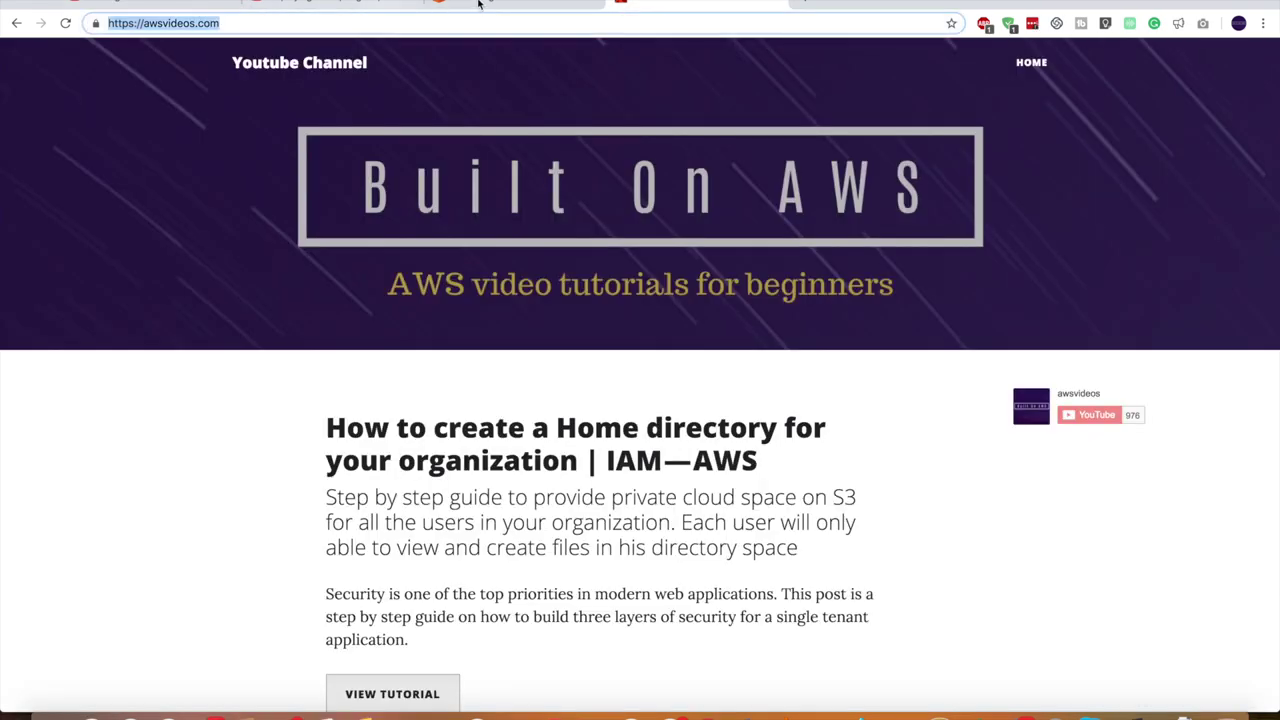
click(510, 6)
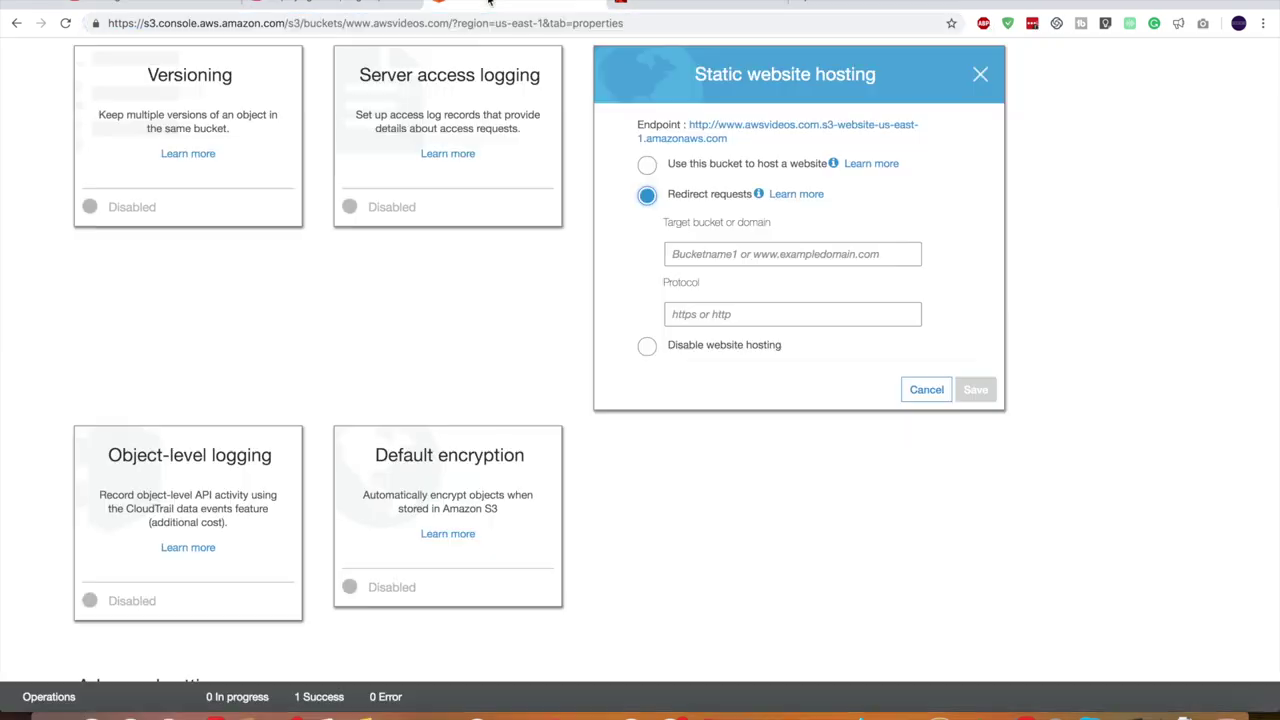
Step: Set the redirect target domain to awsvidoes.com and the protocol to https, and save the static website hosting settings
click(703, 256)
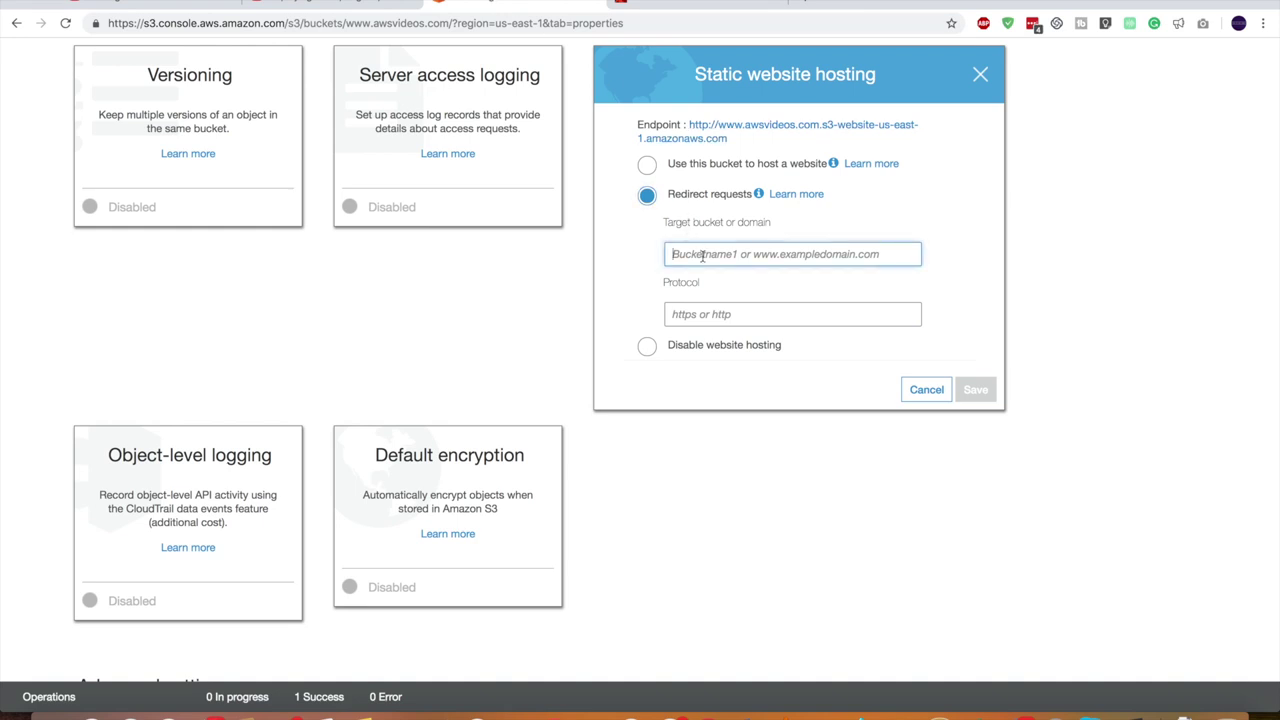
text(awsvidoes.com)
click(718, 318)
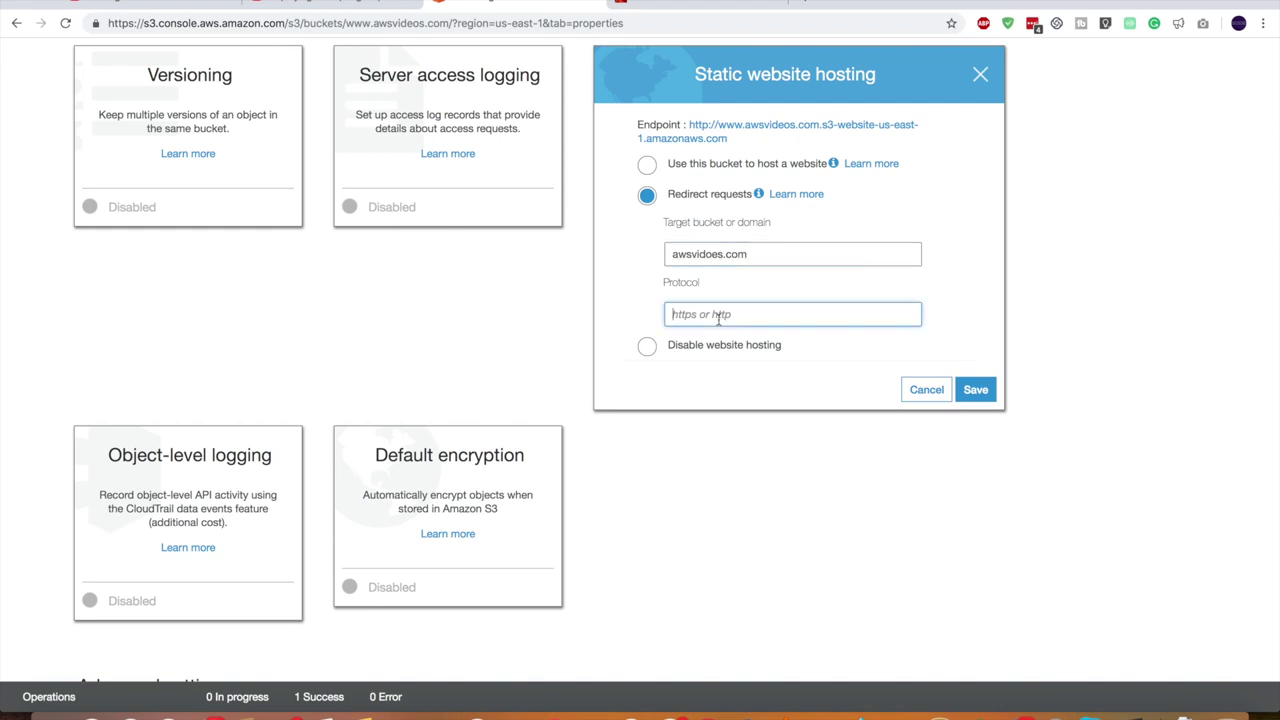
text(http)
click(975, 391)
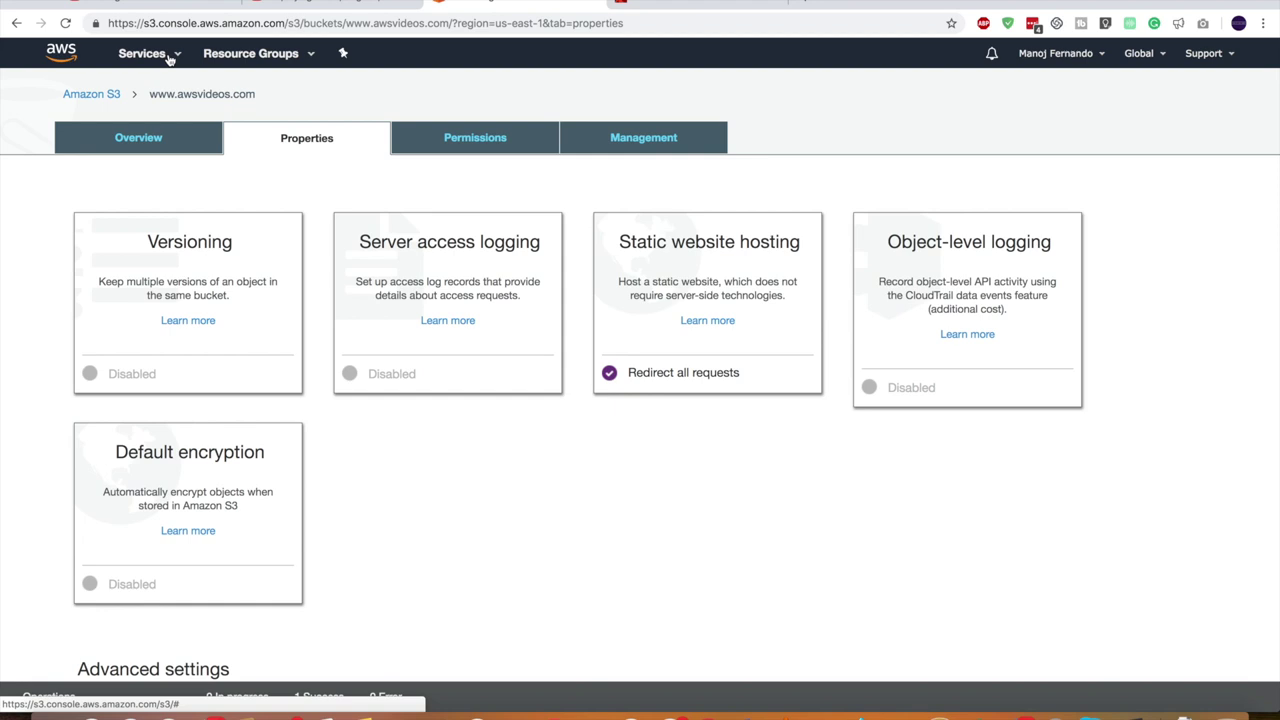
Step: Find the CloudFront service and start creating a new distribution with the Web delivery method
click(168, 56)
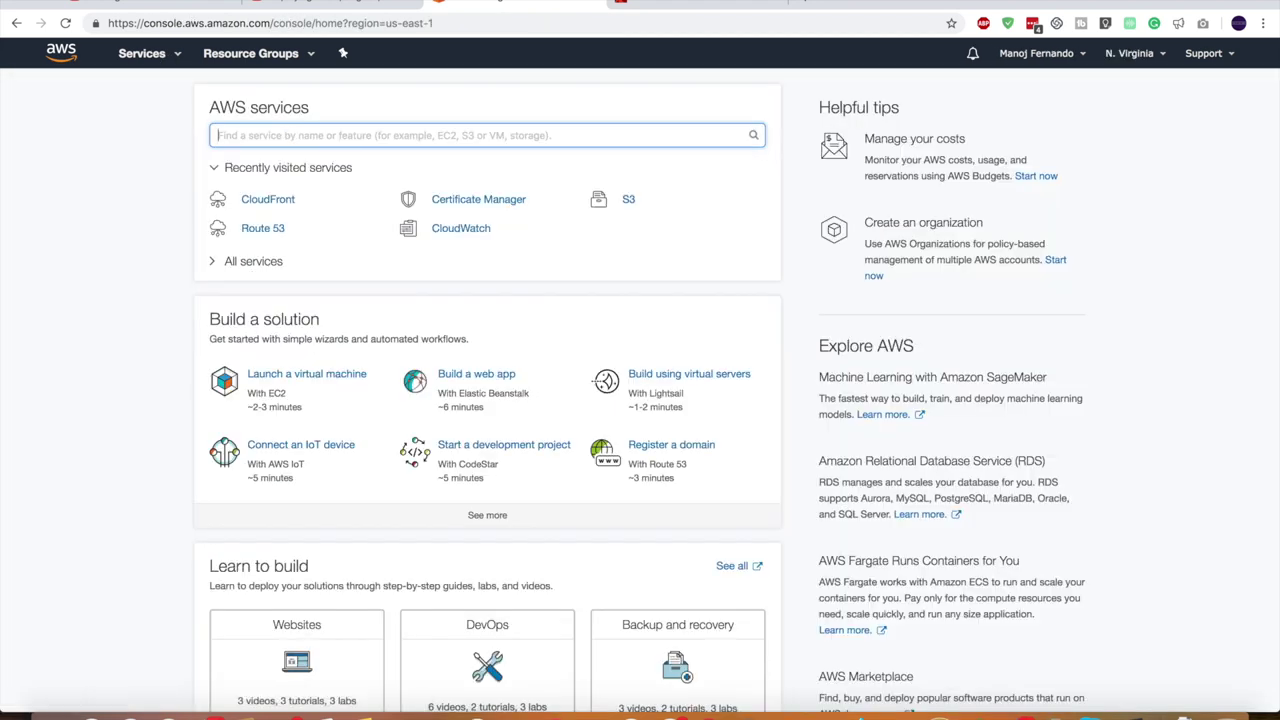
text(cloudfron)
click(285, 175)
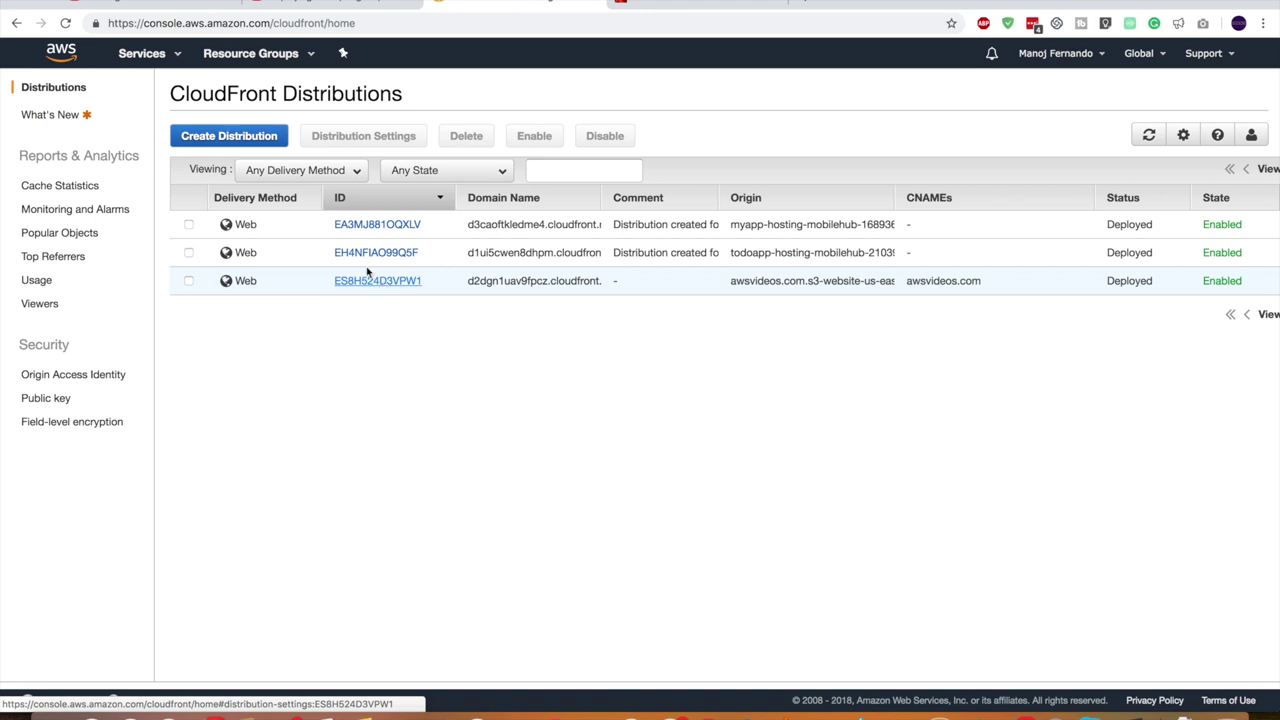
click(211, 141)
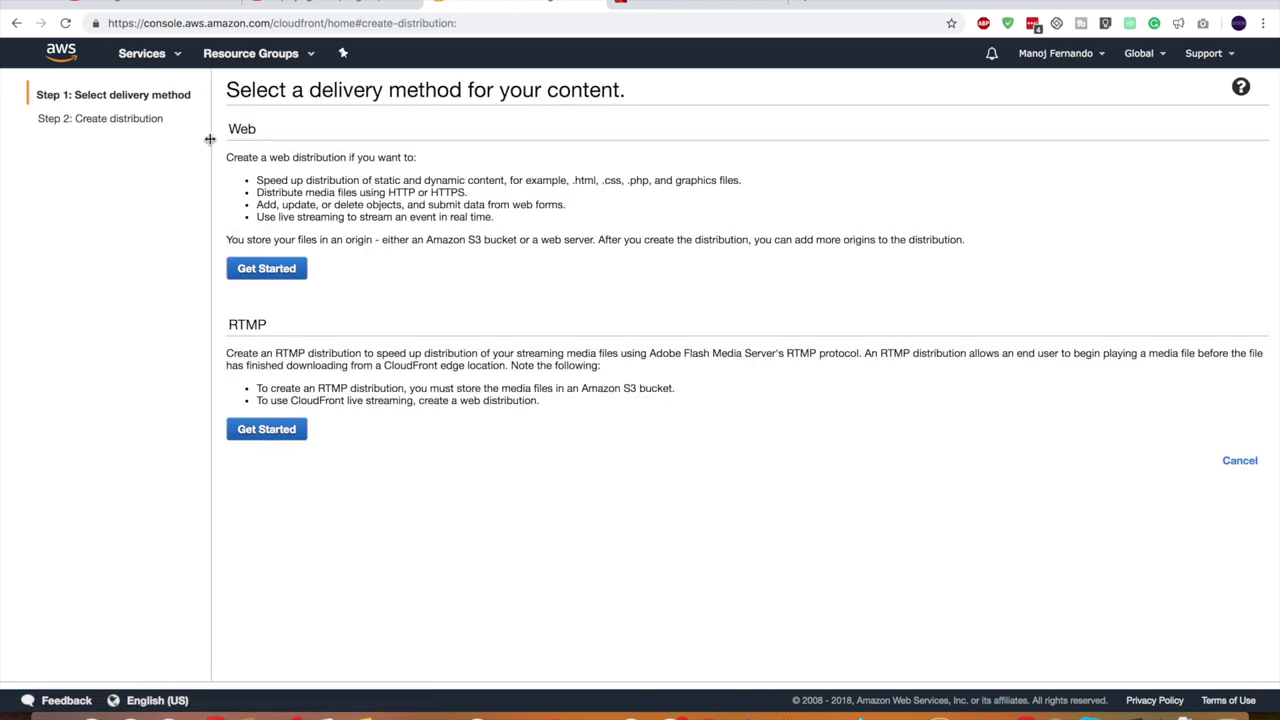
click(270, 272)
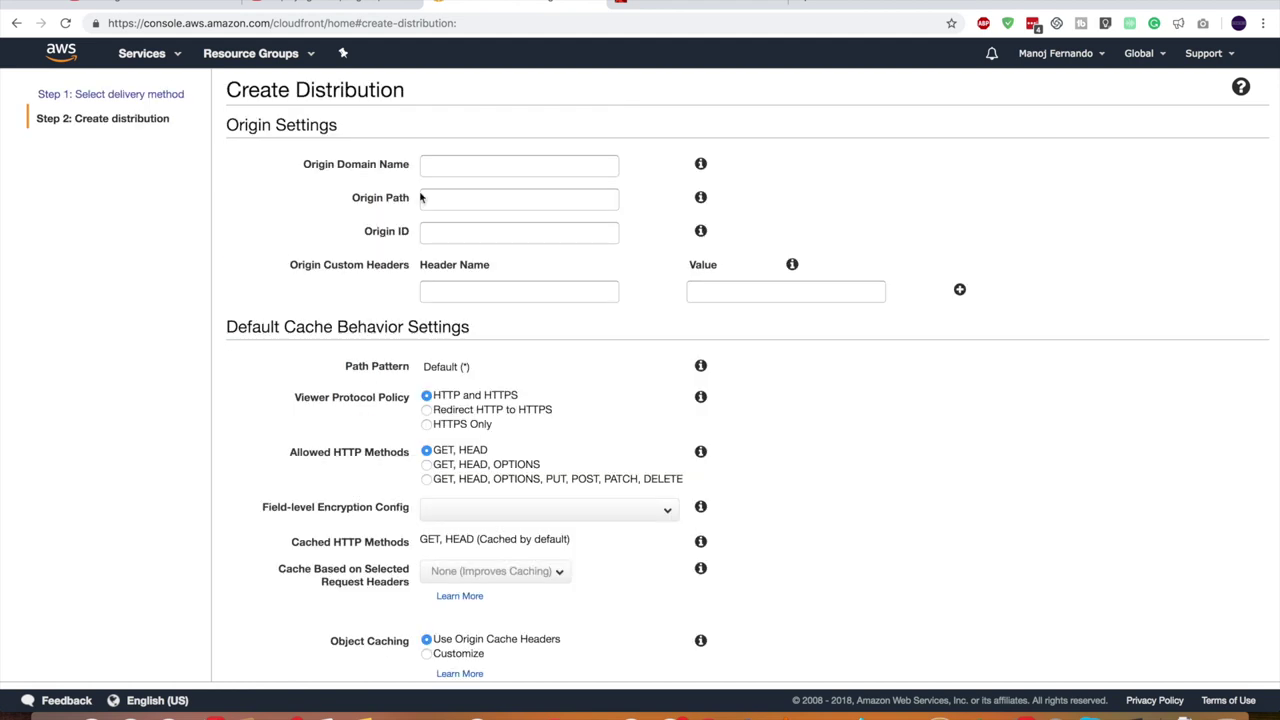
click(444, 167)
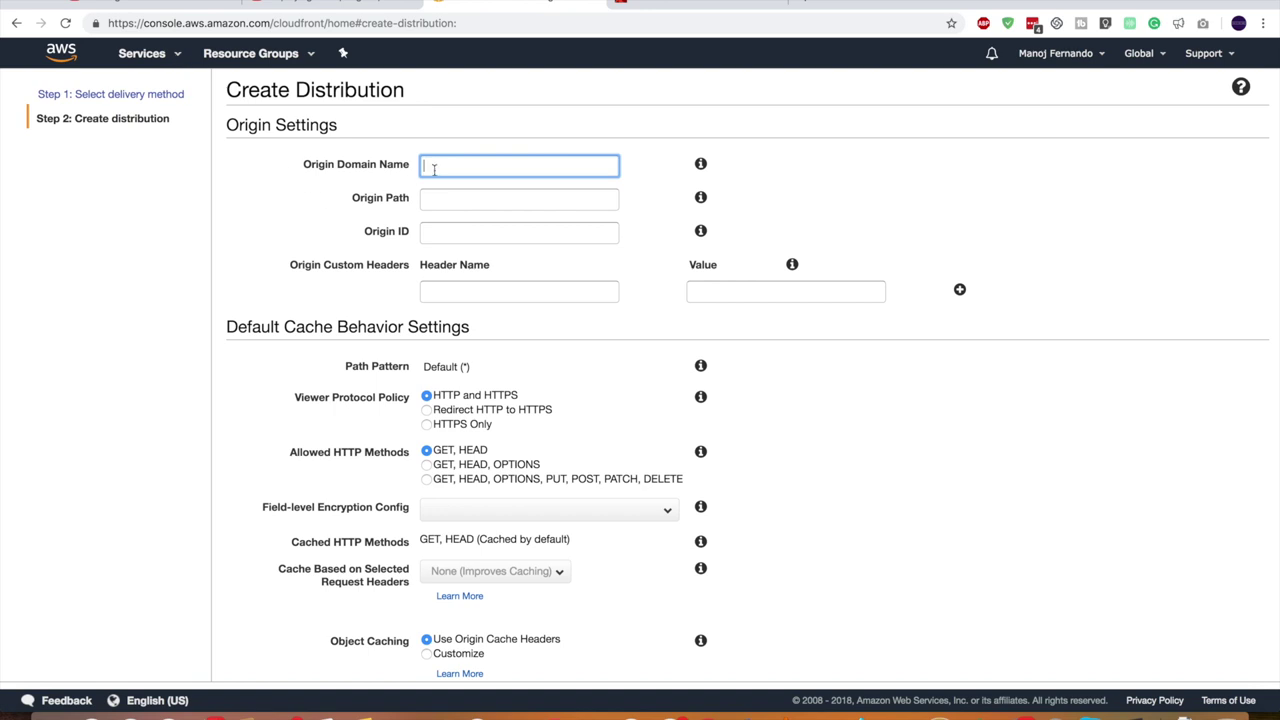
Step: Open the S3 console in a separate browser tab, keeping the CloudFront distribution form open
click(176, 55)
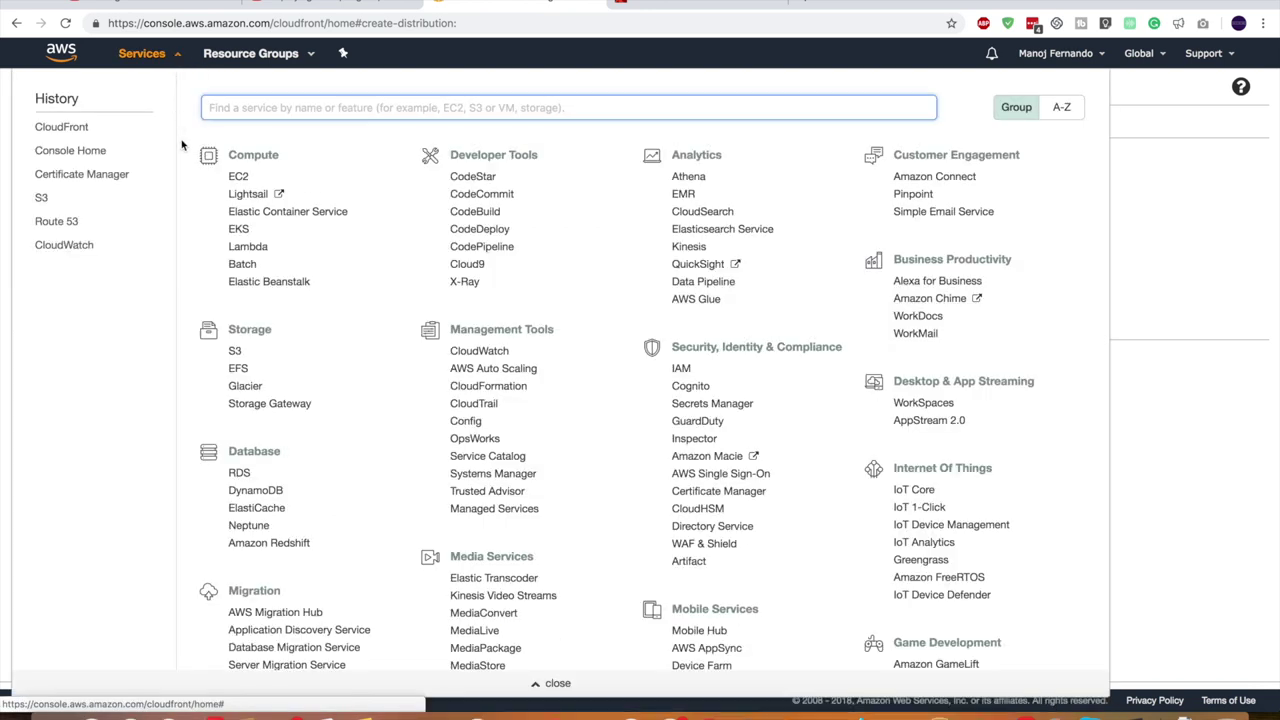
right_click(44, 199)
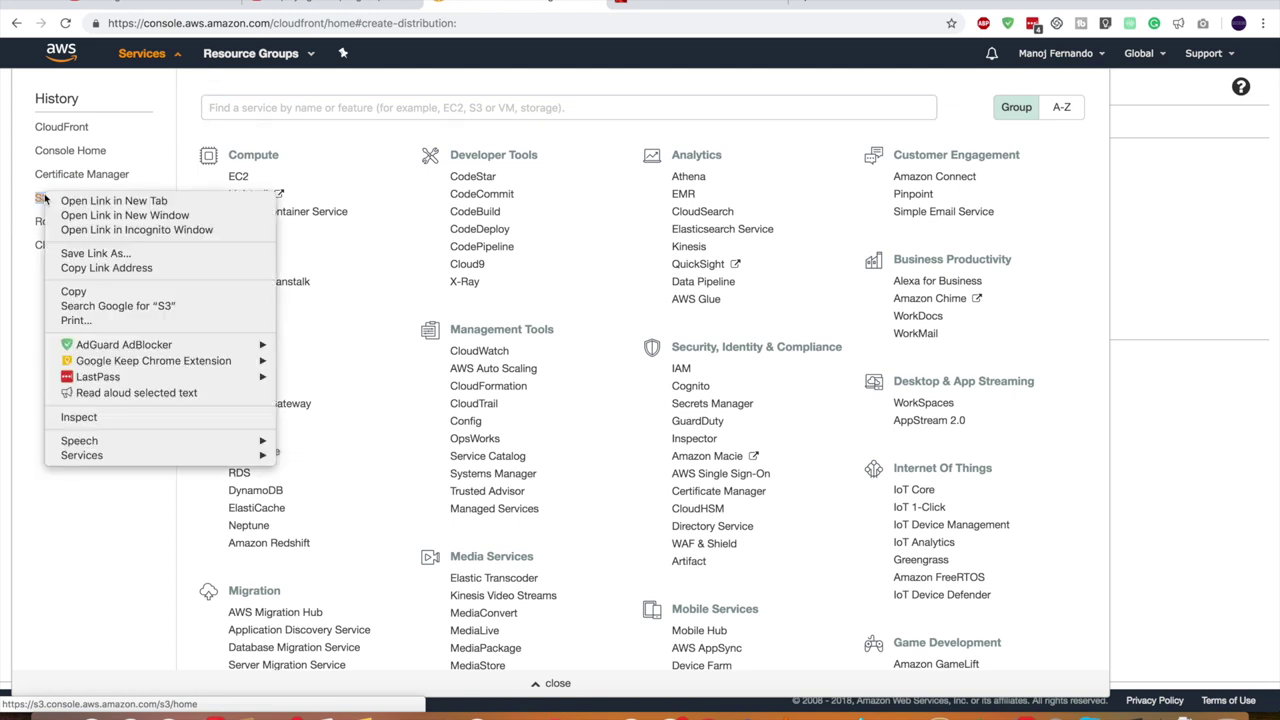
click(89, 205)
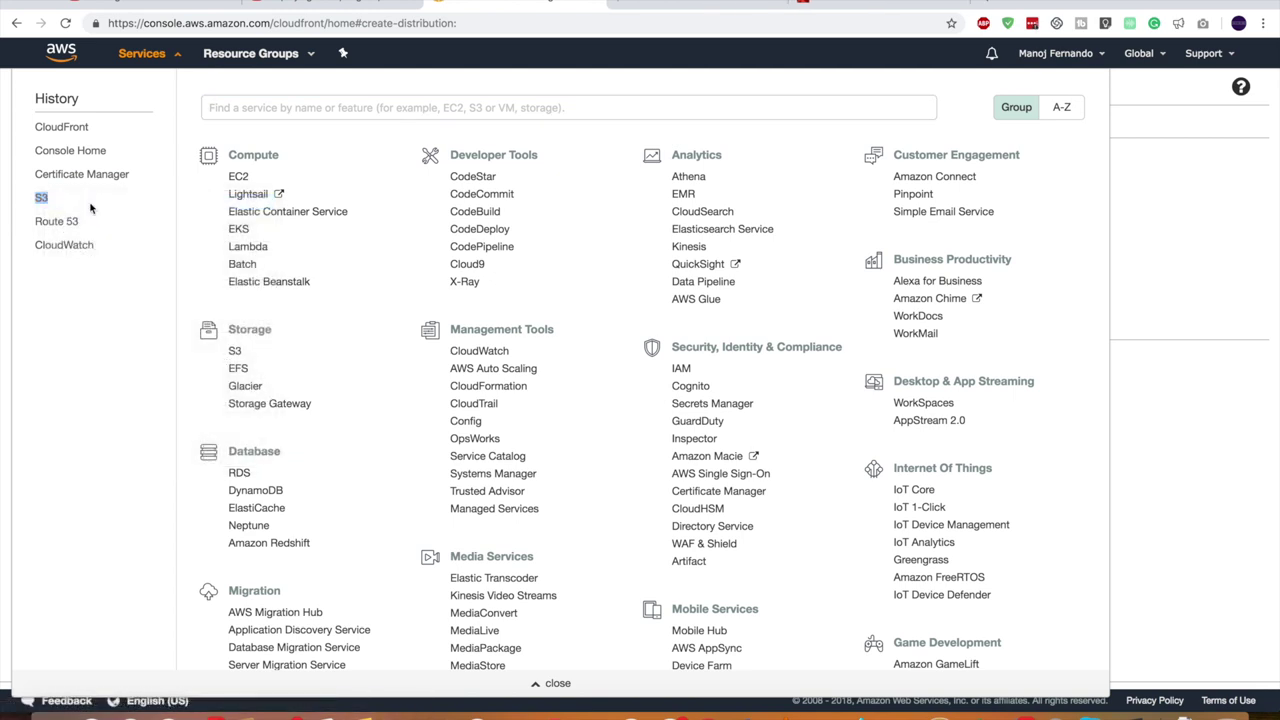
click(535, 686)
key(ctrl+Tab)
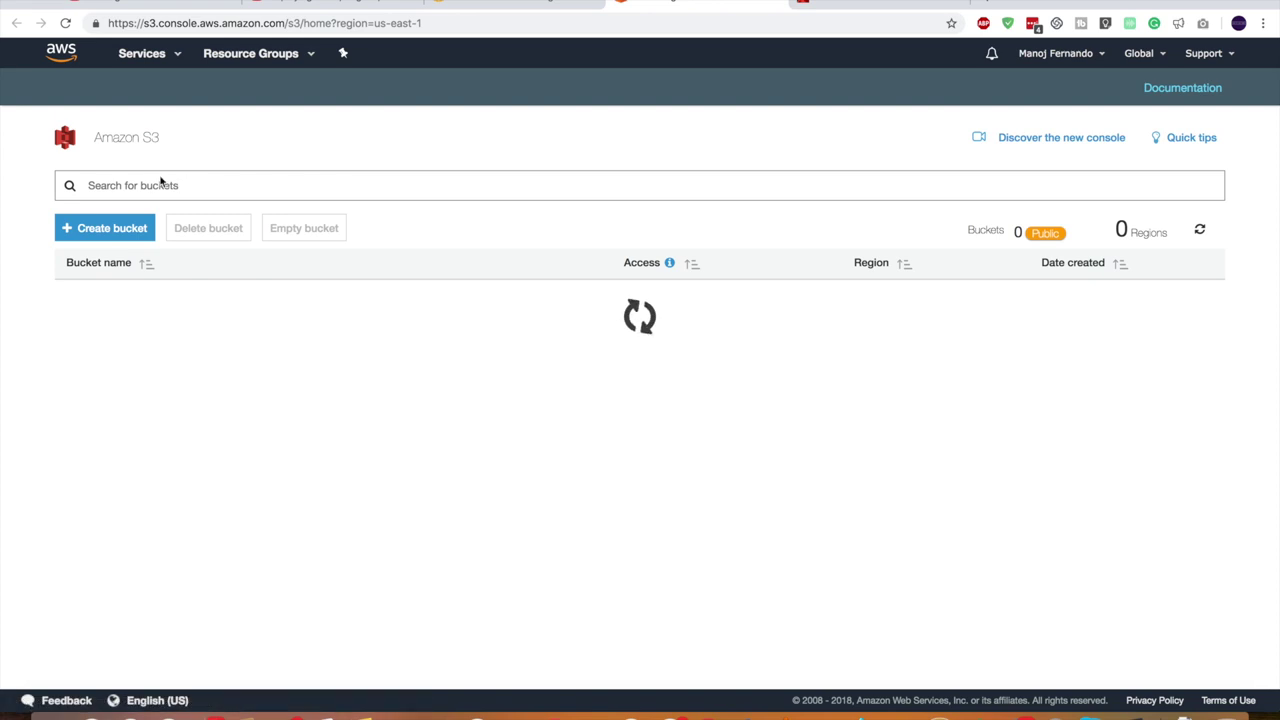
click(160, 185)
text(a)
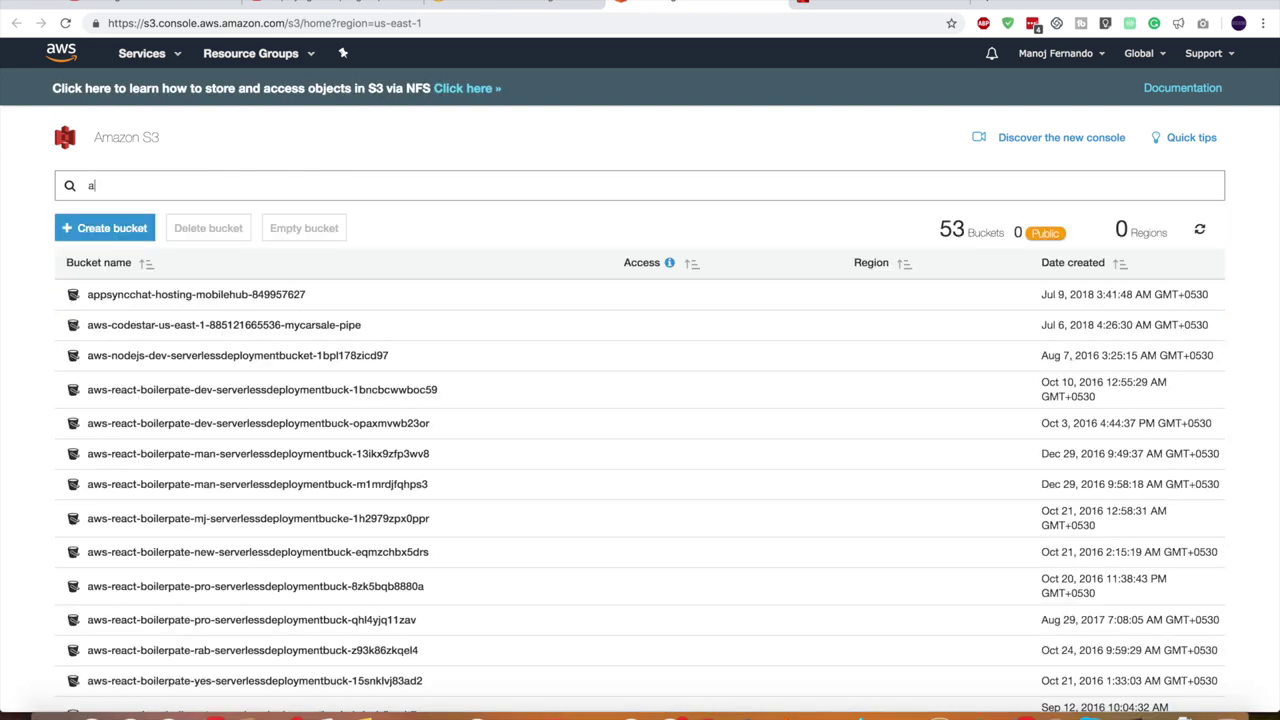
text(wsvid)
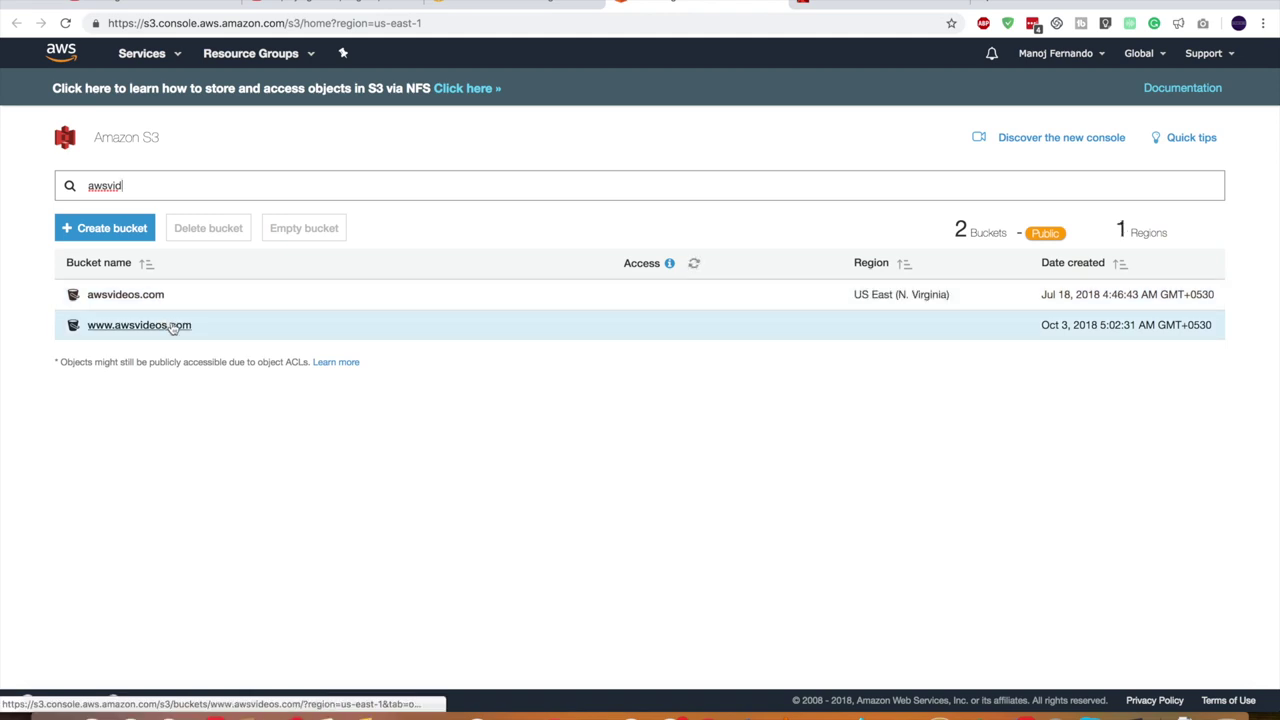
click(140, 325)
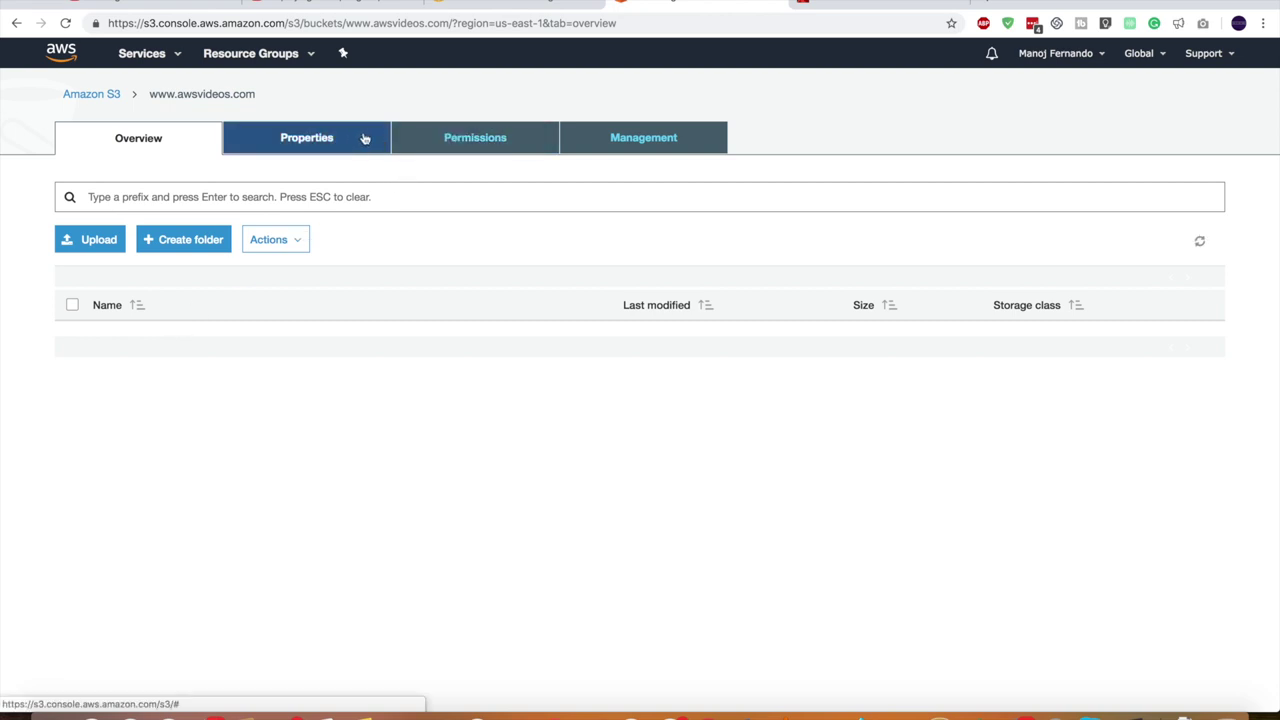
click(306, 139)
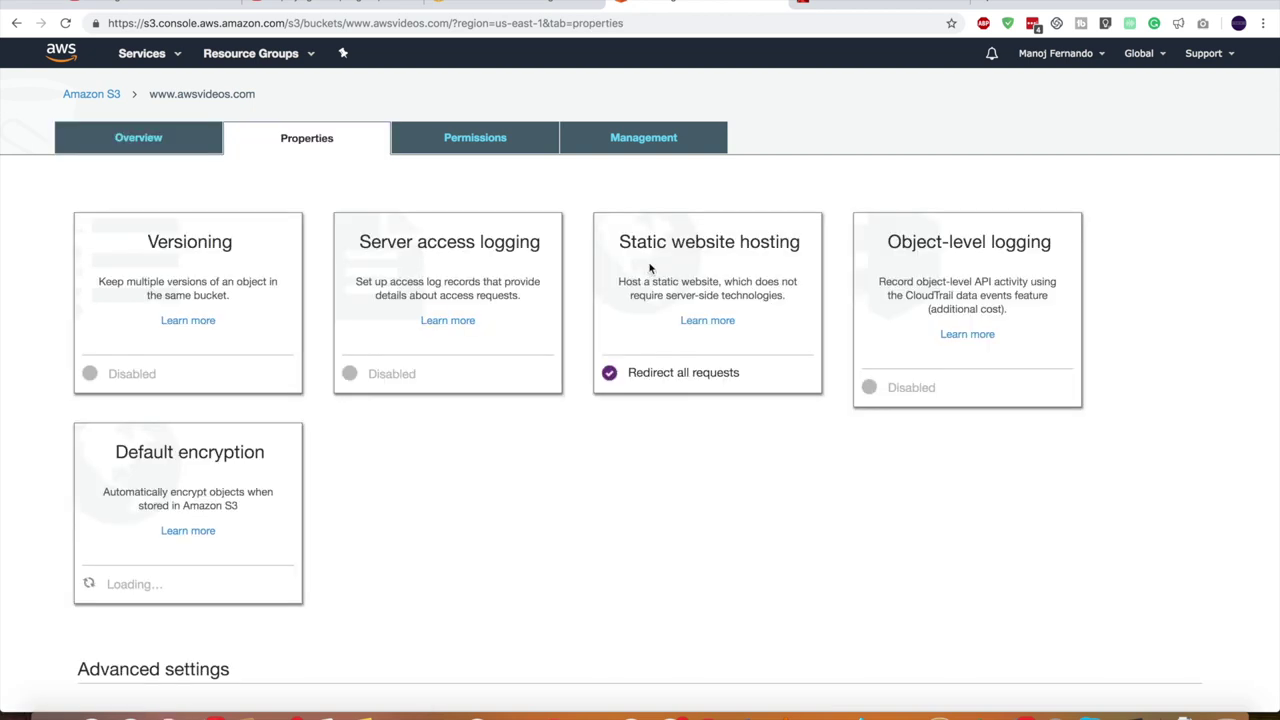
click(650, 269)
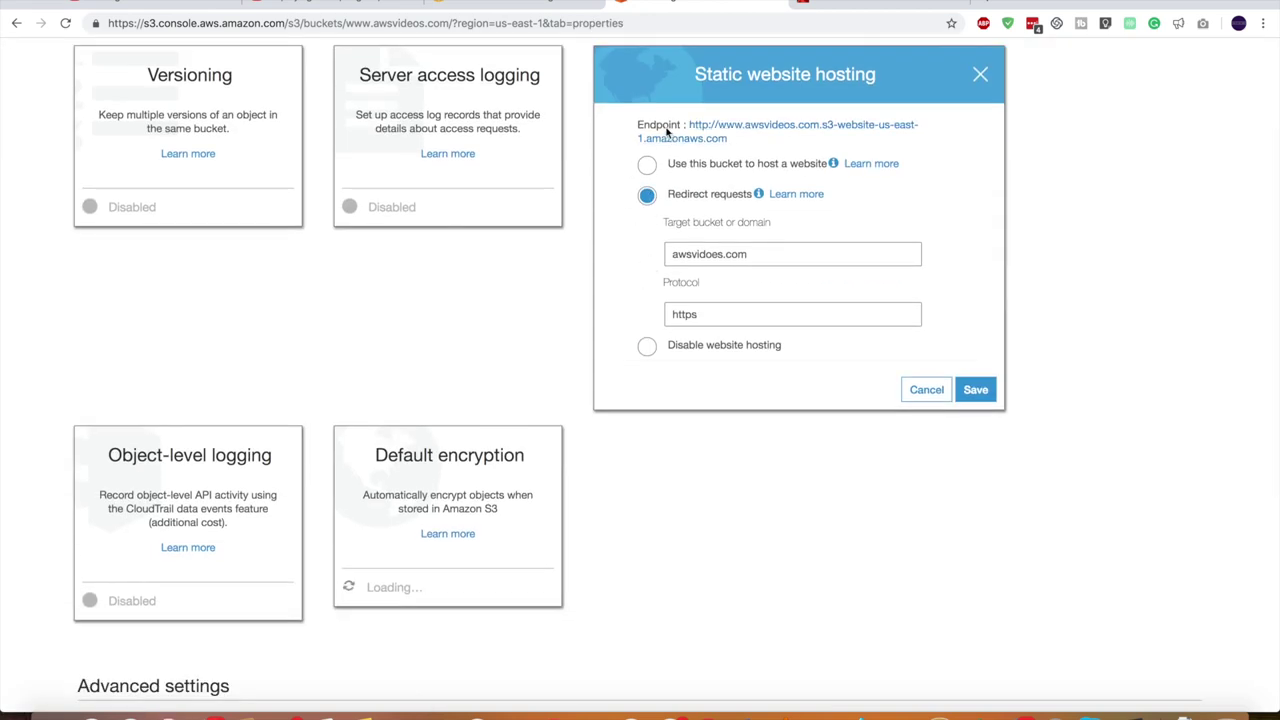
mouse_move(722, 142)
mouse_down()
mouse_move(716, 130)
mouse_move(740, 133)
mouse_up()
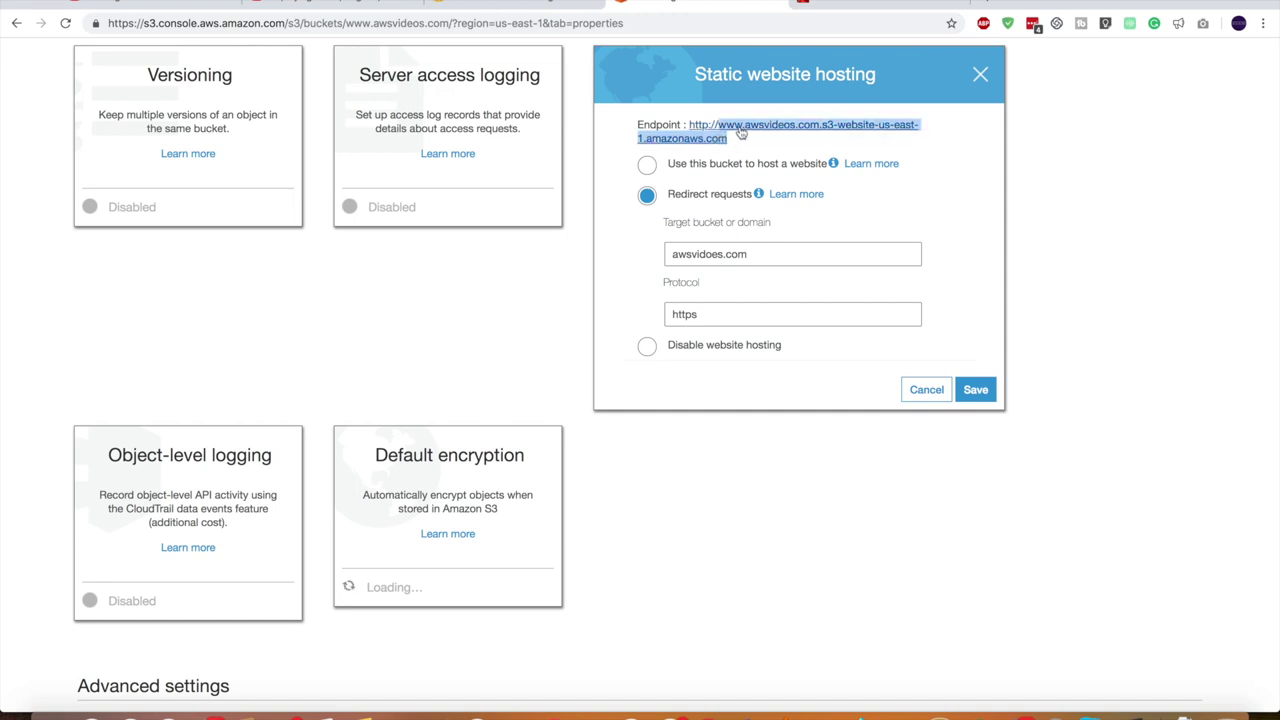
right_click(740, 133)
click(760, 156)
click(478, 2)
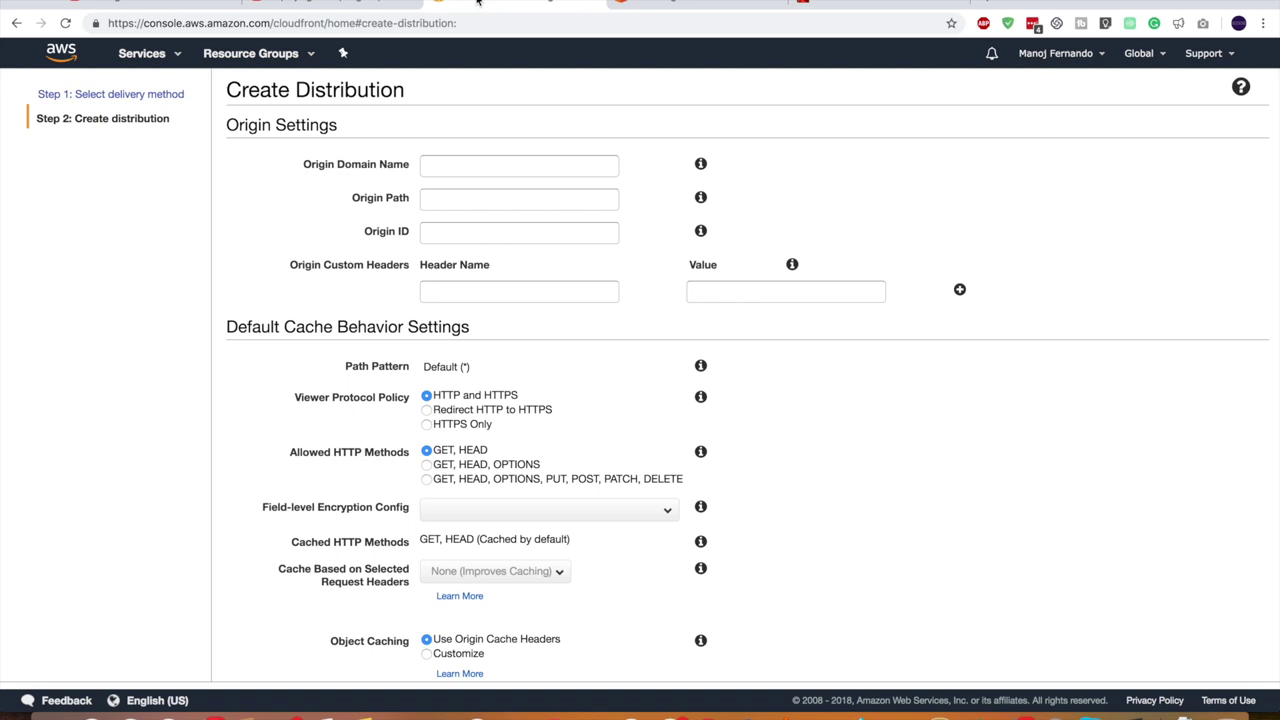
click(461, 164)
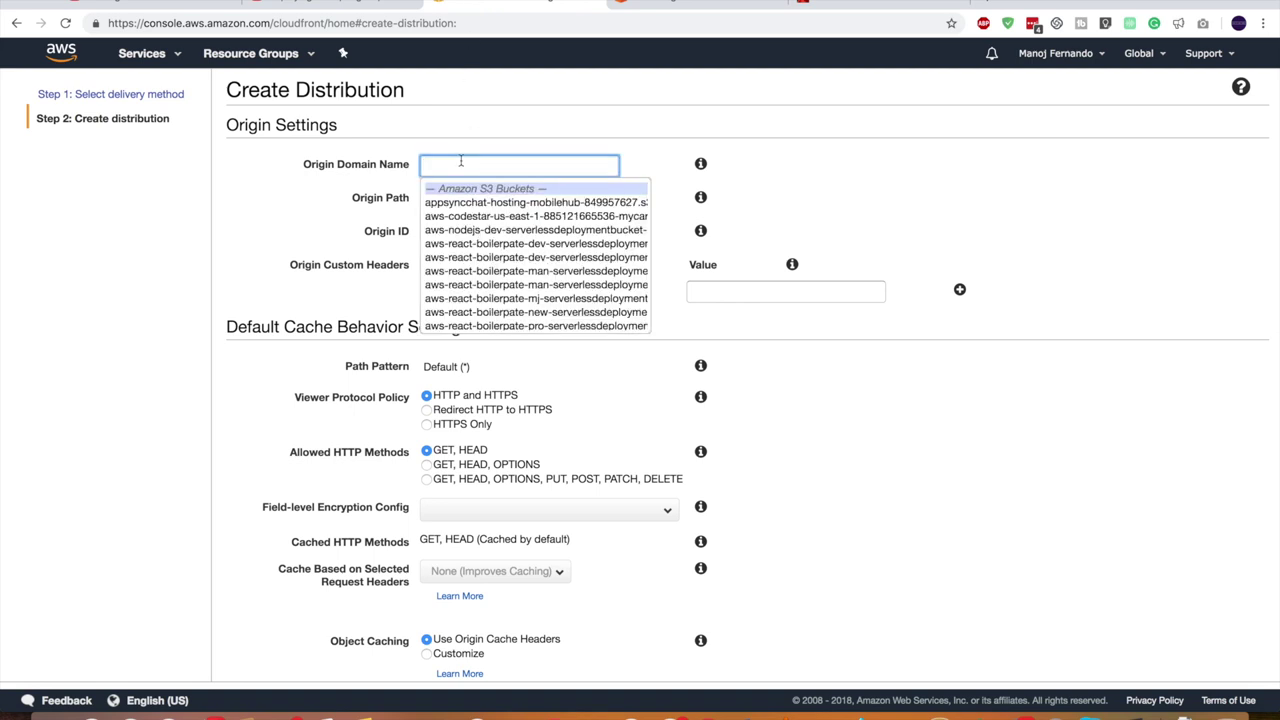
right_click(461, 162)
click(491, 258)
click(903, 224)
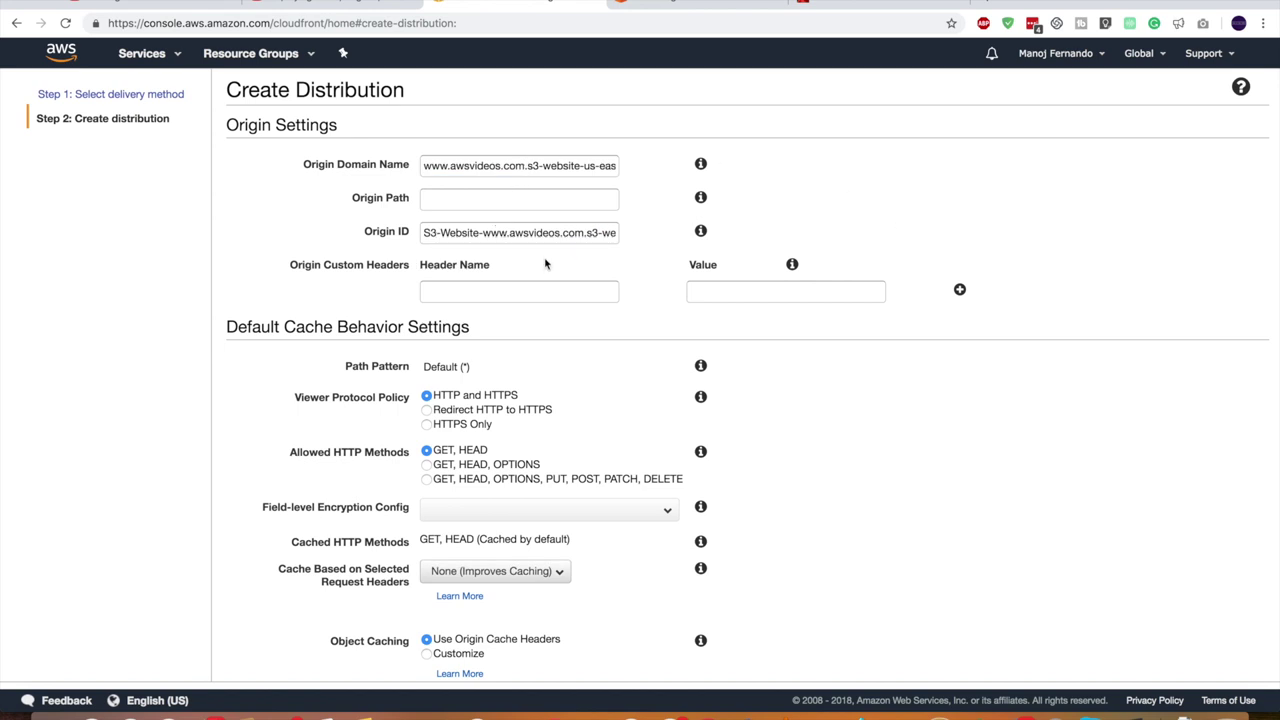
Step: Set the distribution's viewer protocol policy to Redirect HTTP to HTTPS
scroll(545, 264, down, 3)
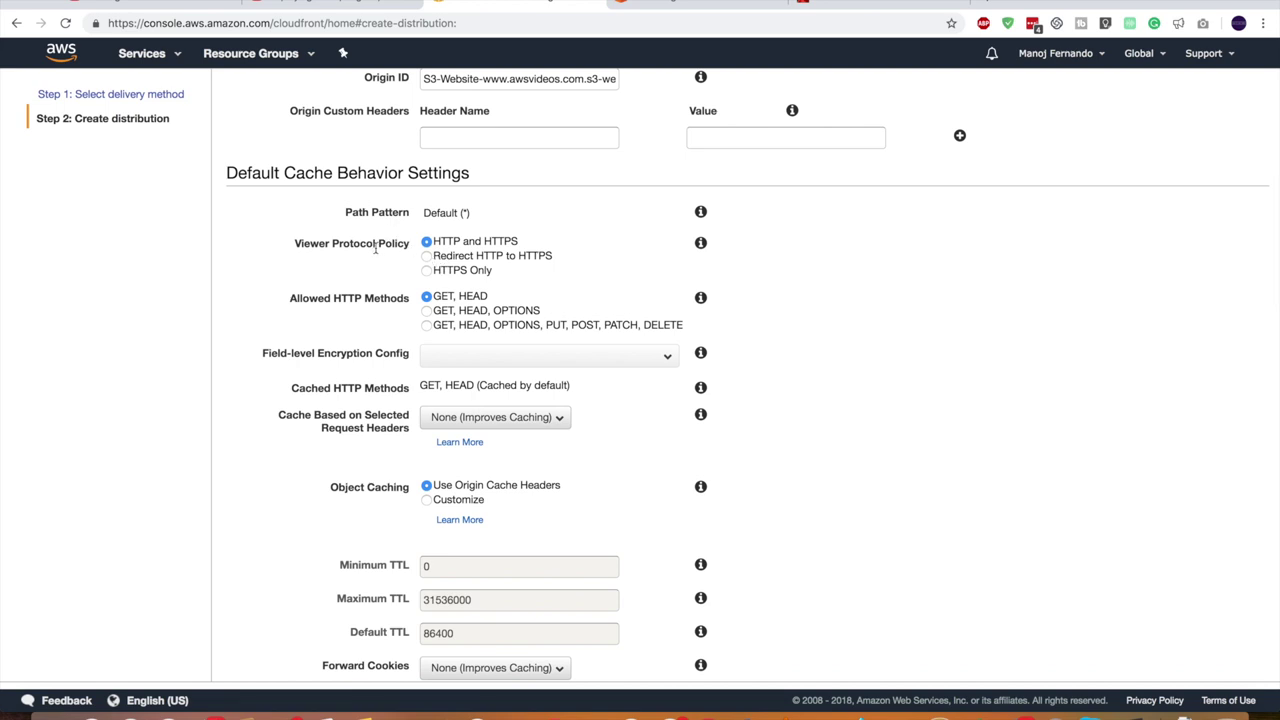
click(427, 256)
scroll(826, 320, down, 10)
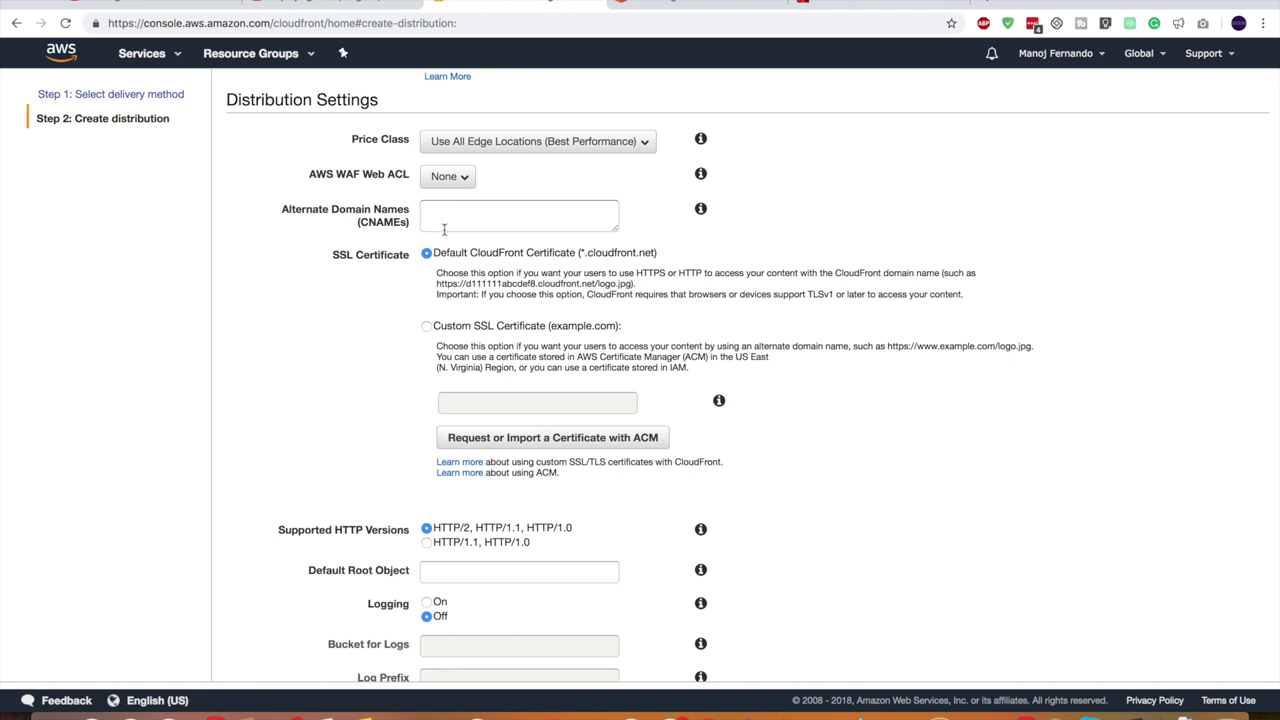
Step: Search the AWS services for acm and open Certificate Manager in a separate browser tab, leaving the distribution form open
click(177, 54)
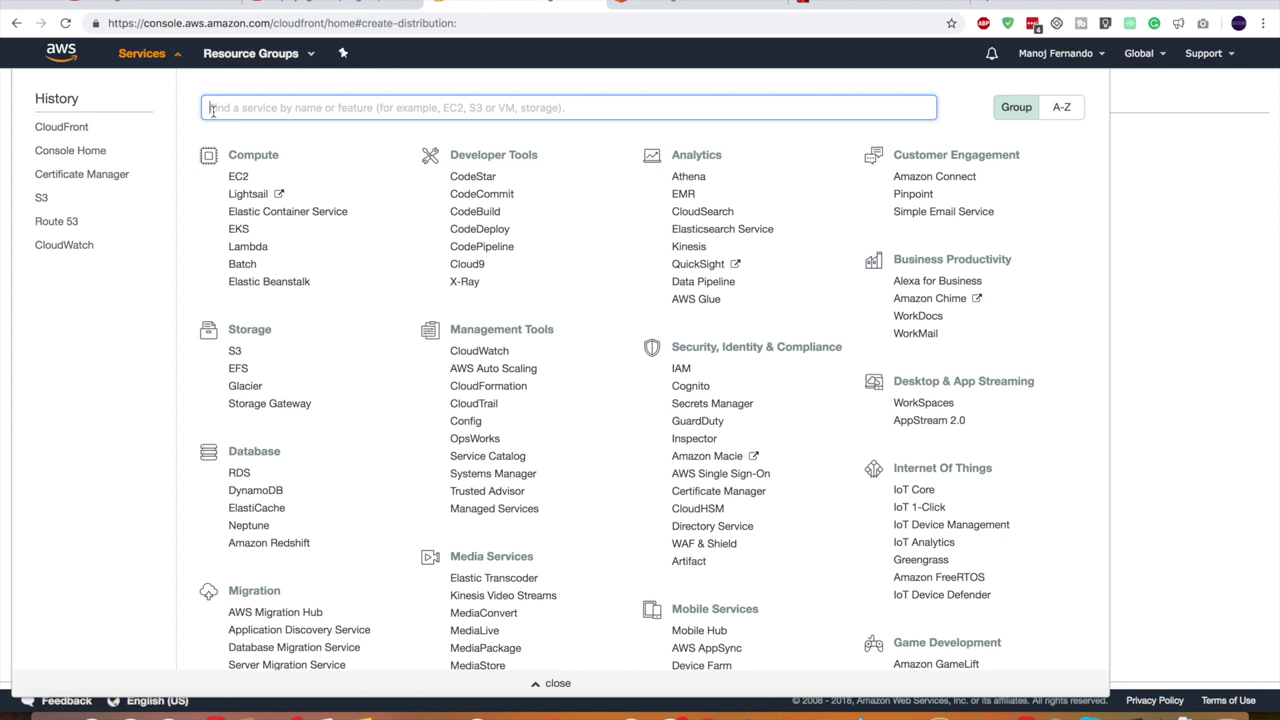
text(acm)
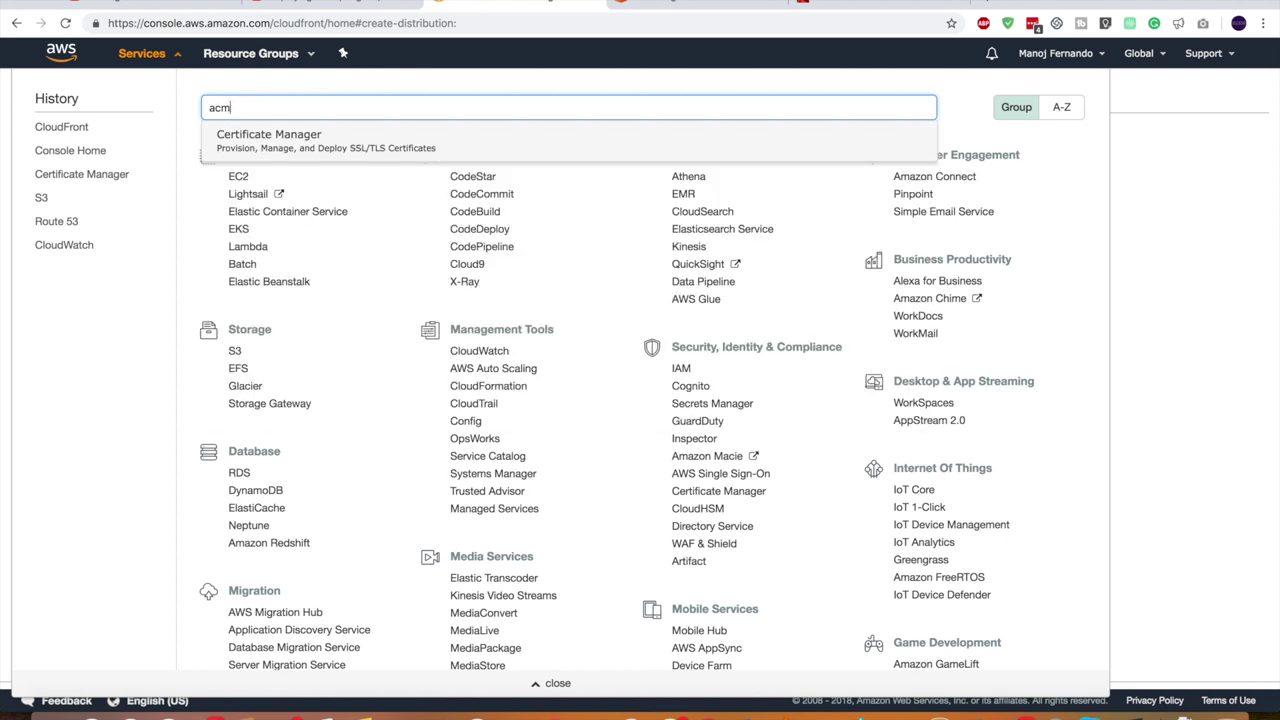
right_click(270, 142)
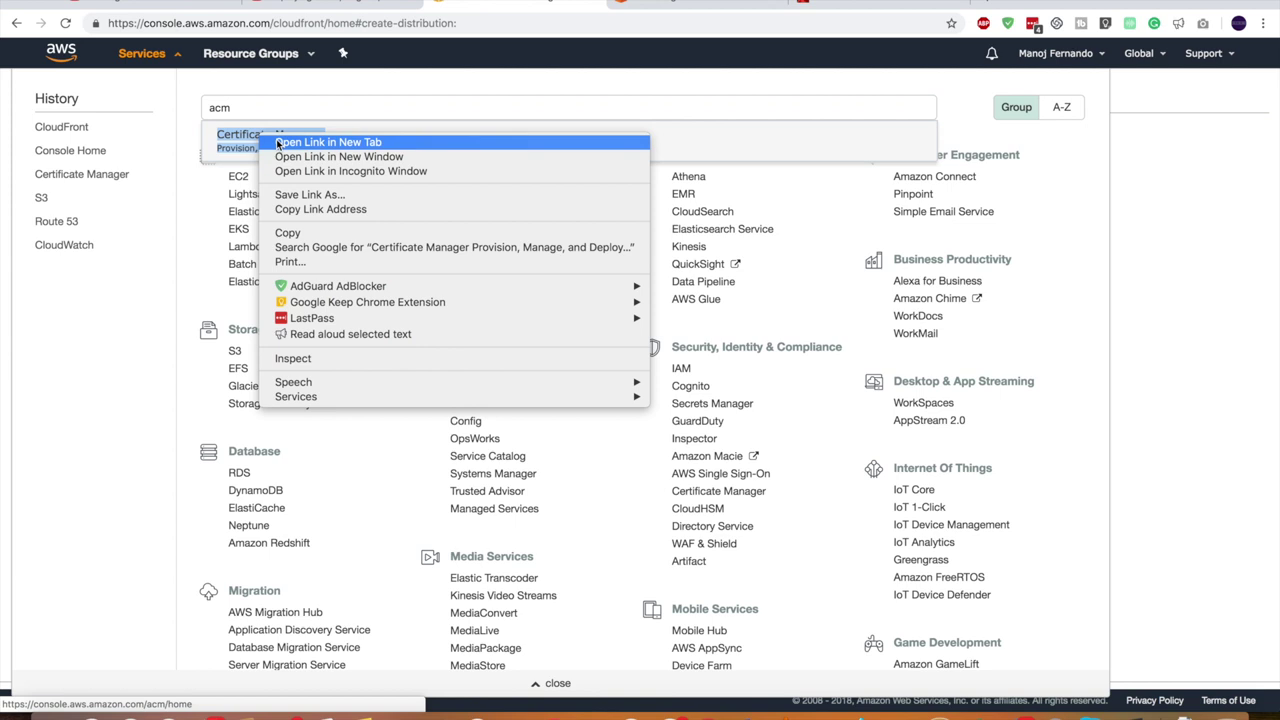
click(328, 142)
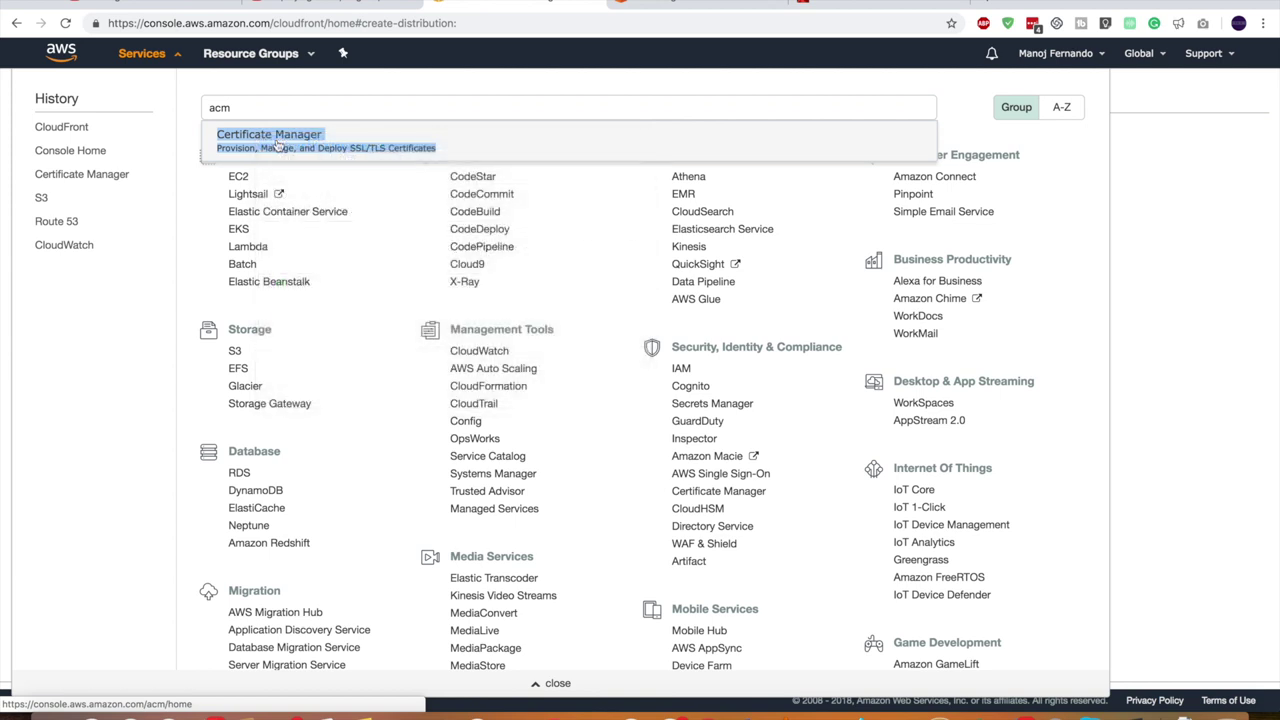
click(541, 686)
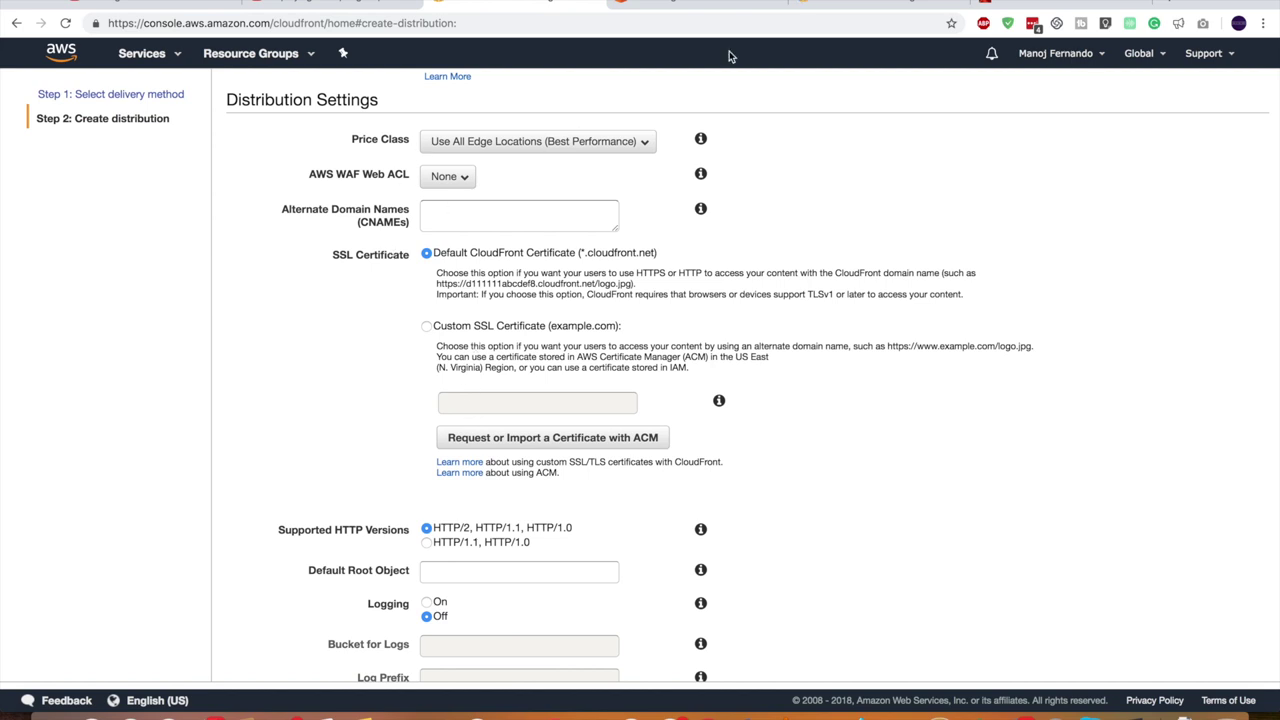
click(834, 3)
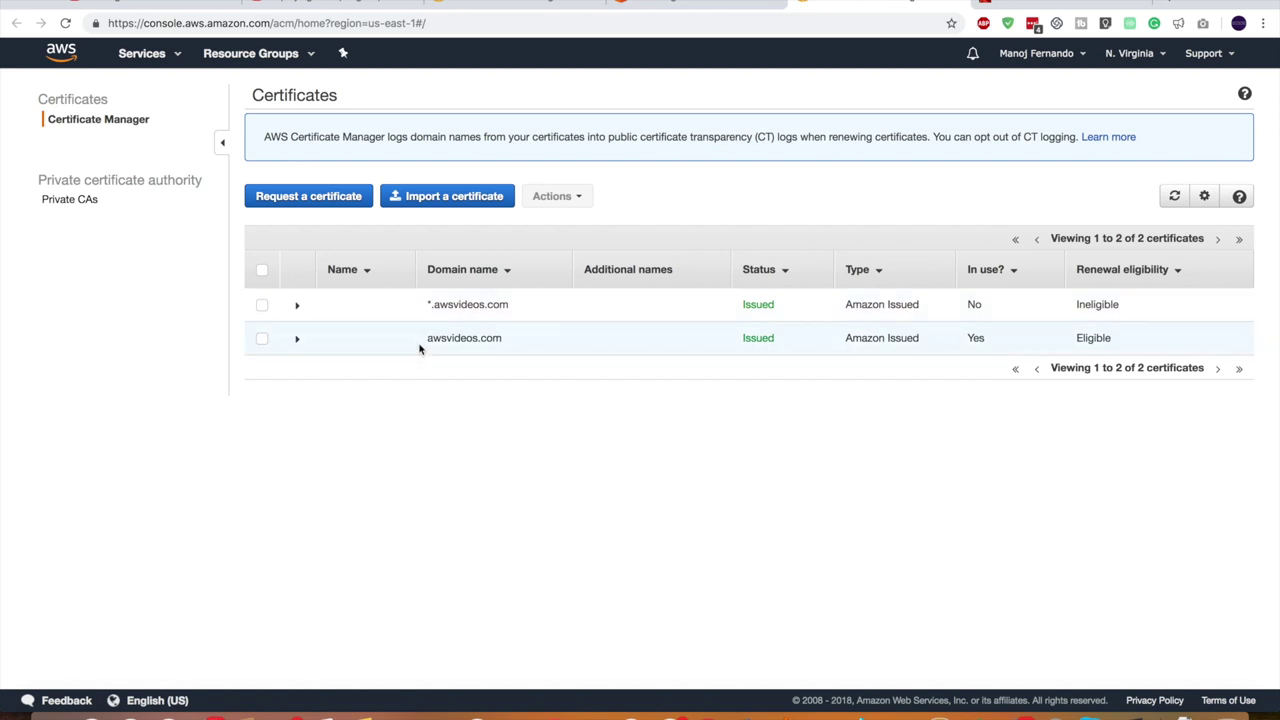
Step: Examine the details of the existing awsvideos.com certificate, and collapse them again
drag(427, 342, 497, 339)
click(504, 341)
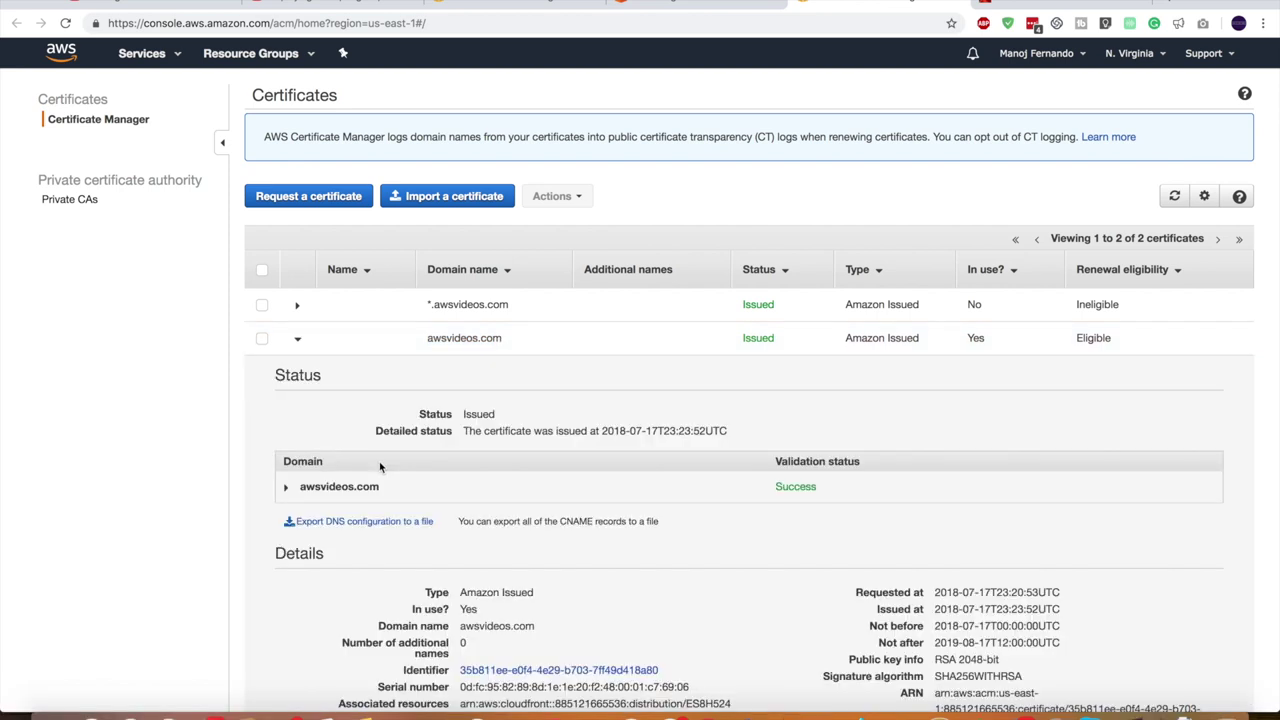
click(297, 338)
click(319, 204)
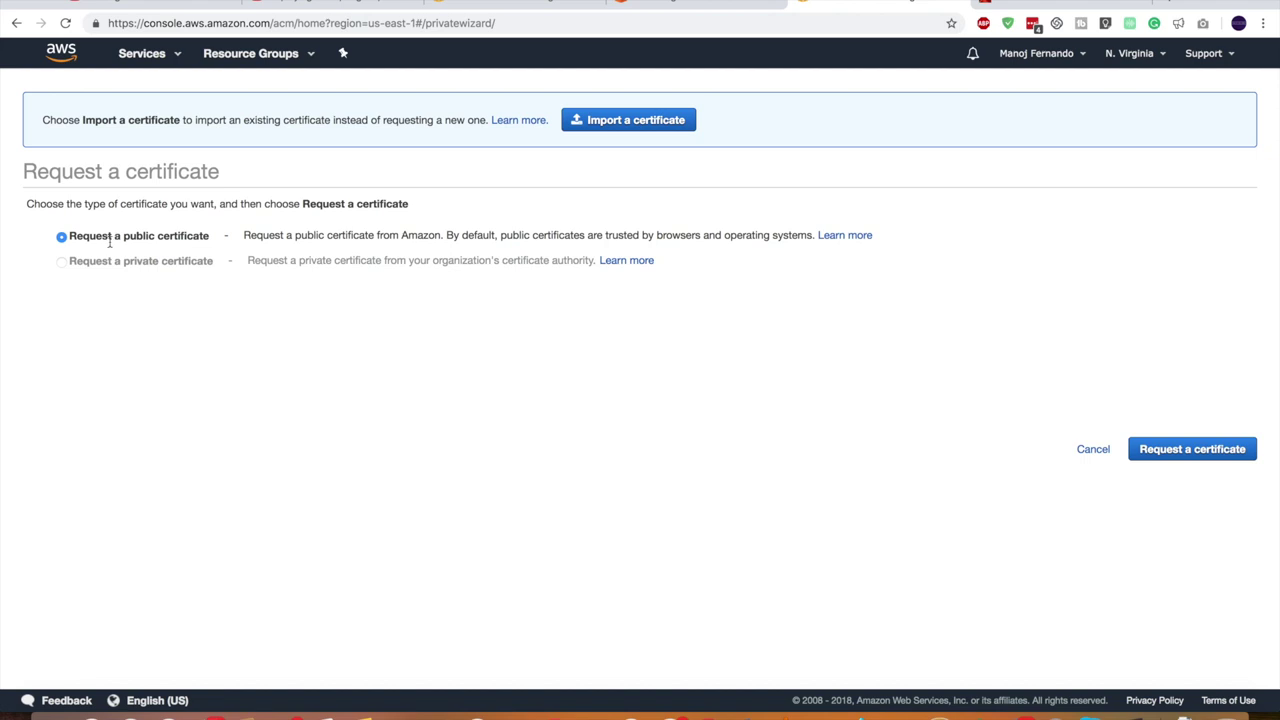
click(1160, 449)
click(384, 359)
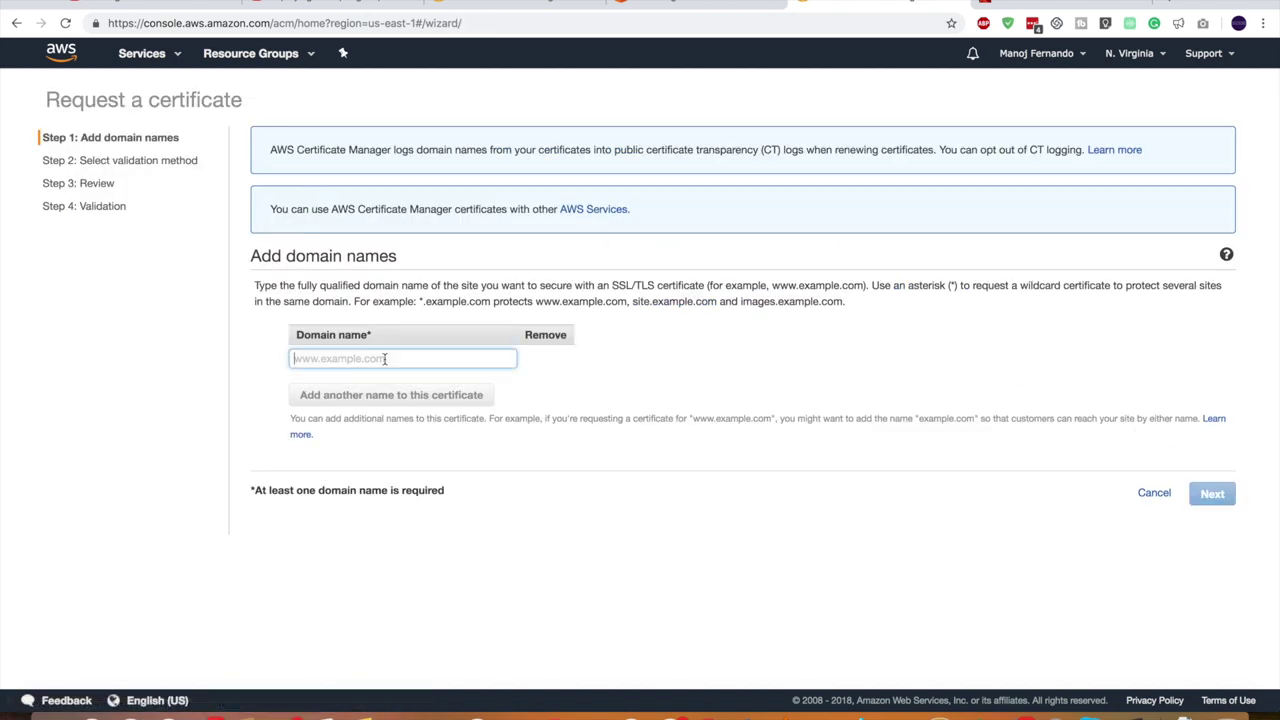
text(www.awsvideo.com)
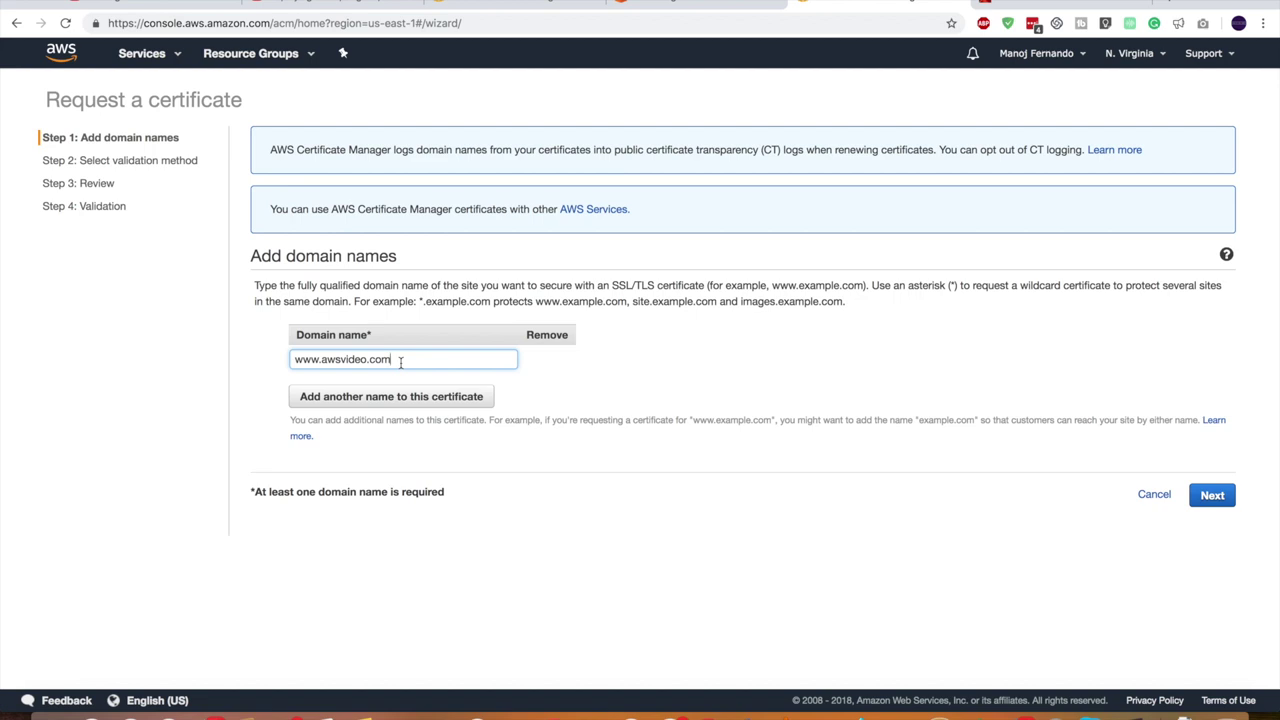
drag(400, 363, 285, 360)
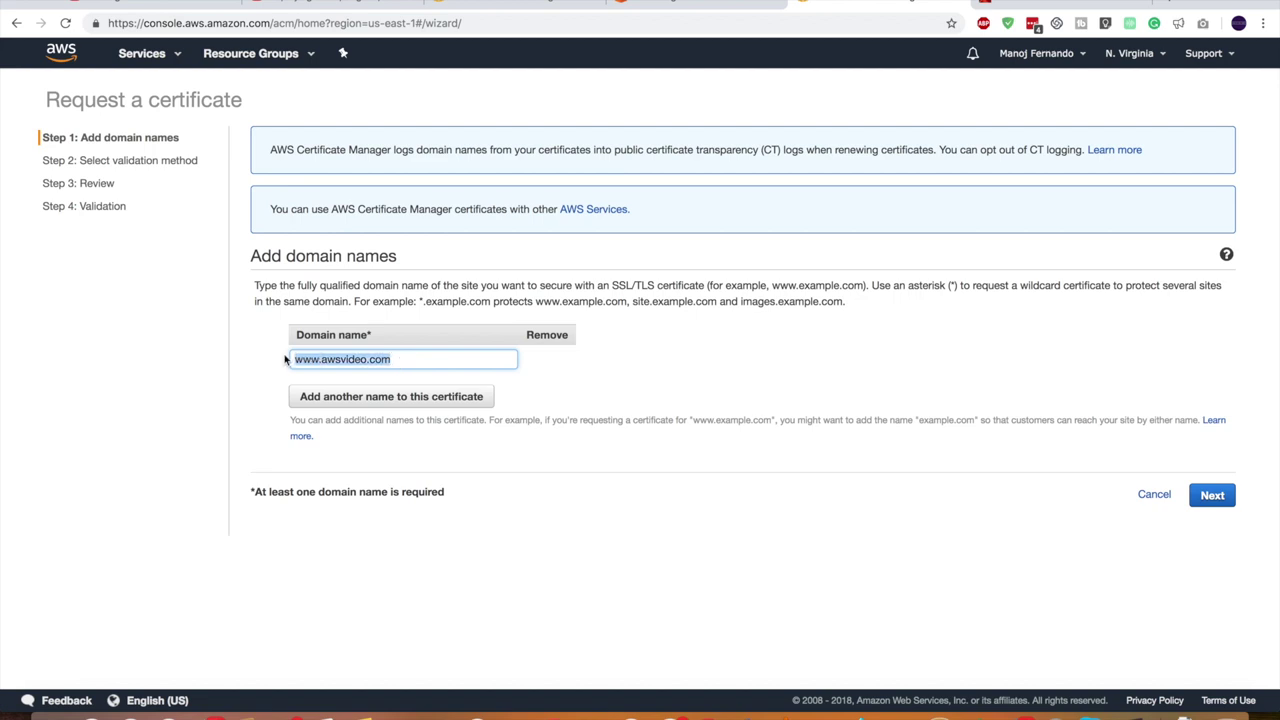
key(BackSpace)
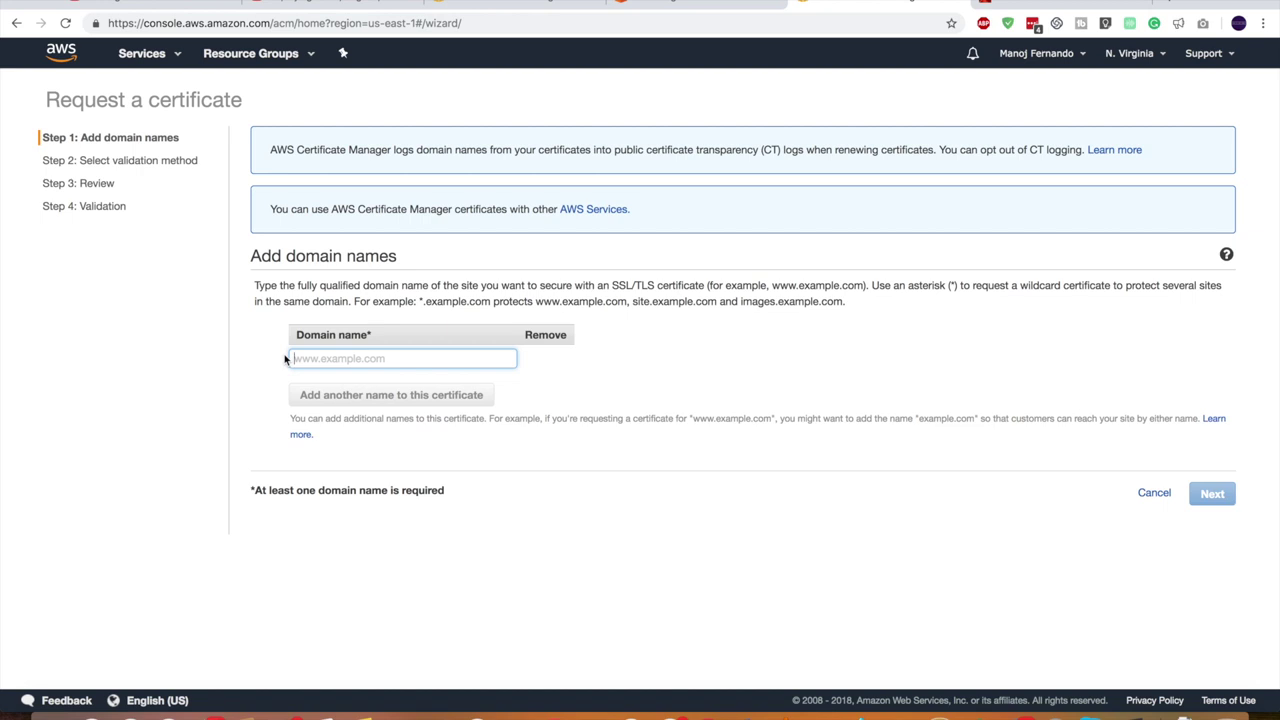
text(*.awsvideo.com)
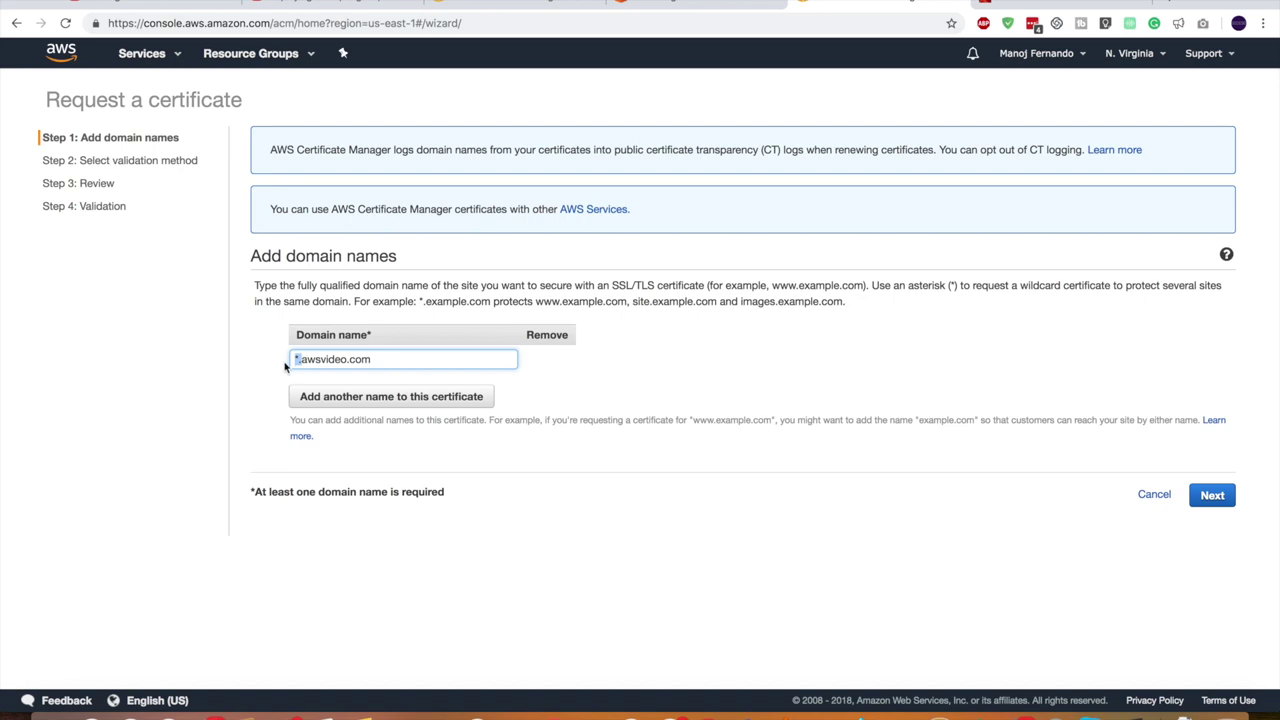
click(1152, 494)
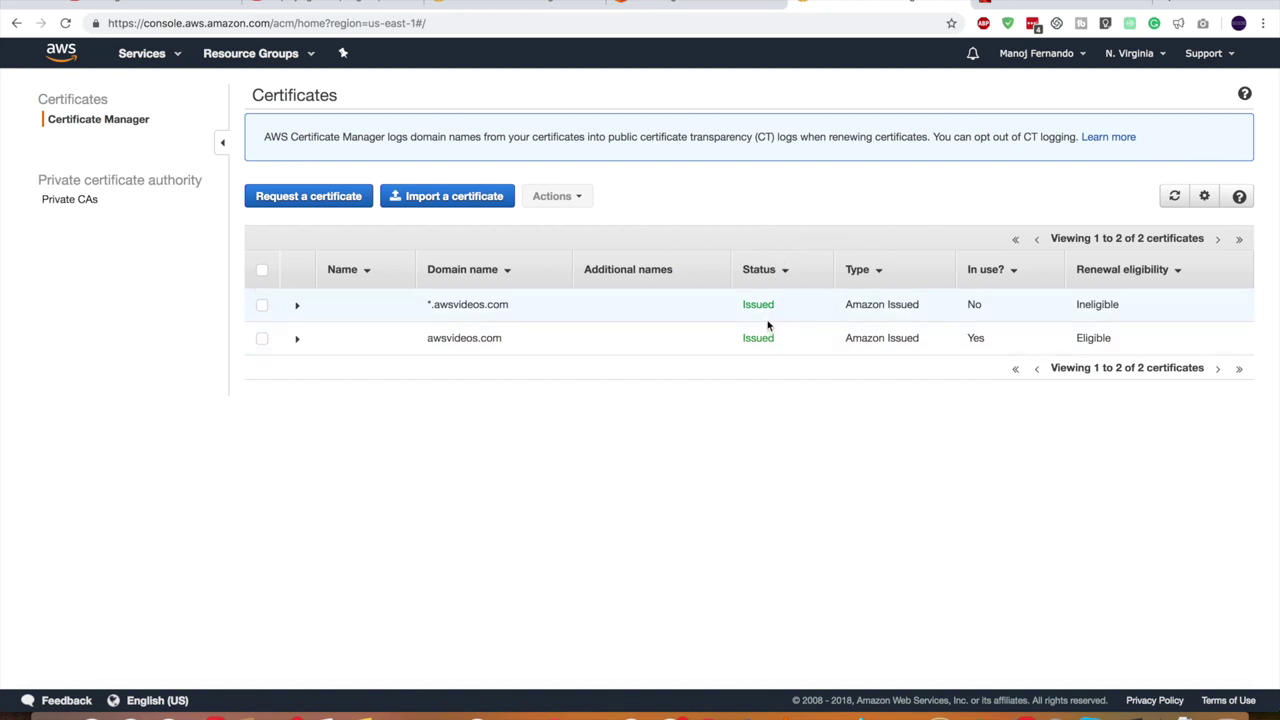
click(464, 5)
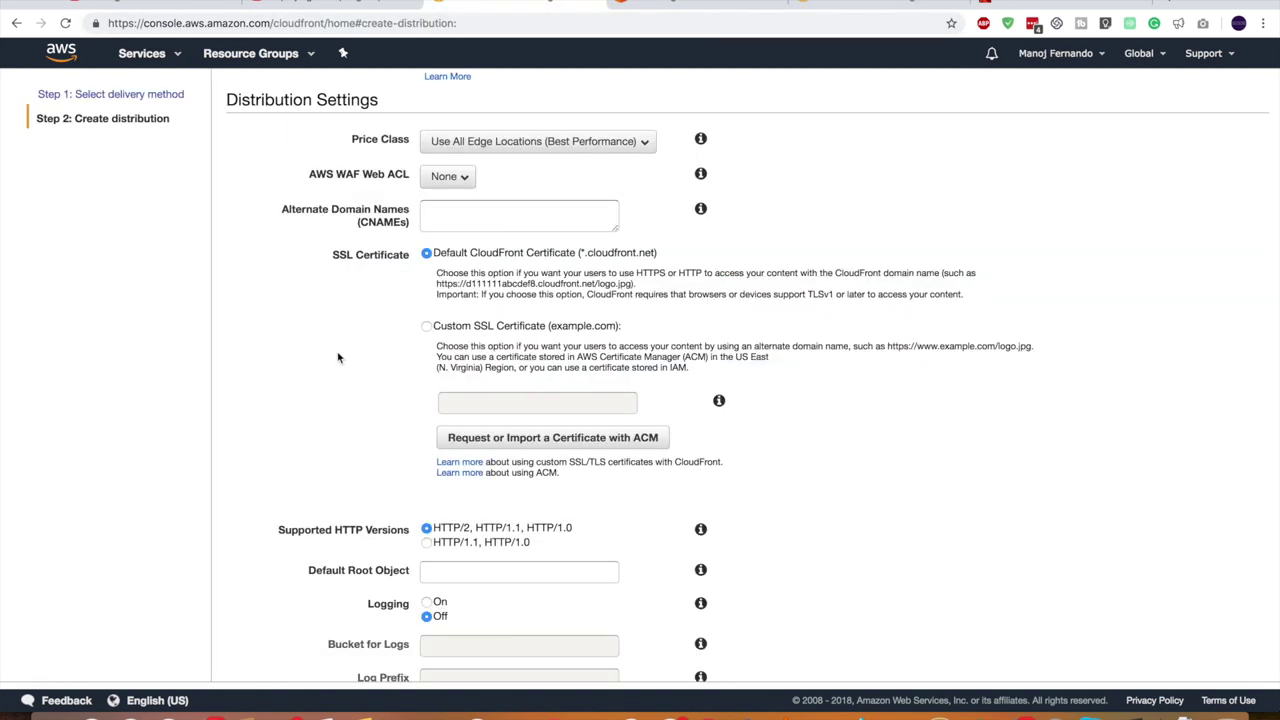
scroll(341, 359, up, 3)
click(449, 377)
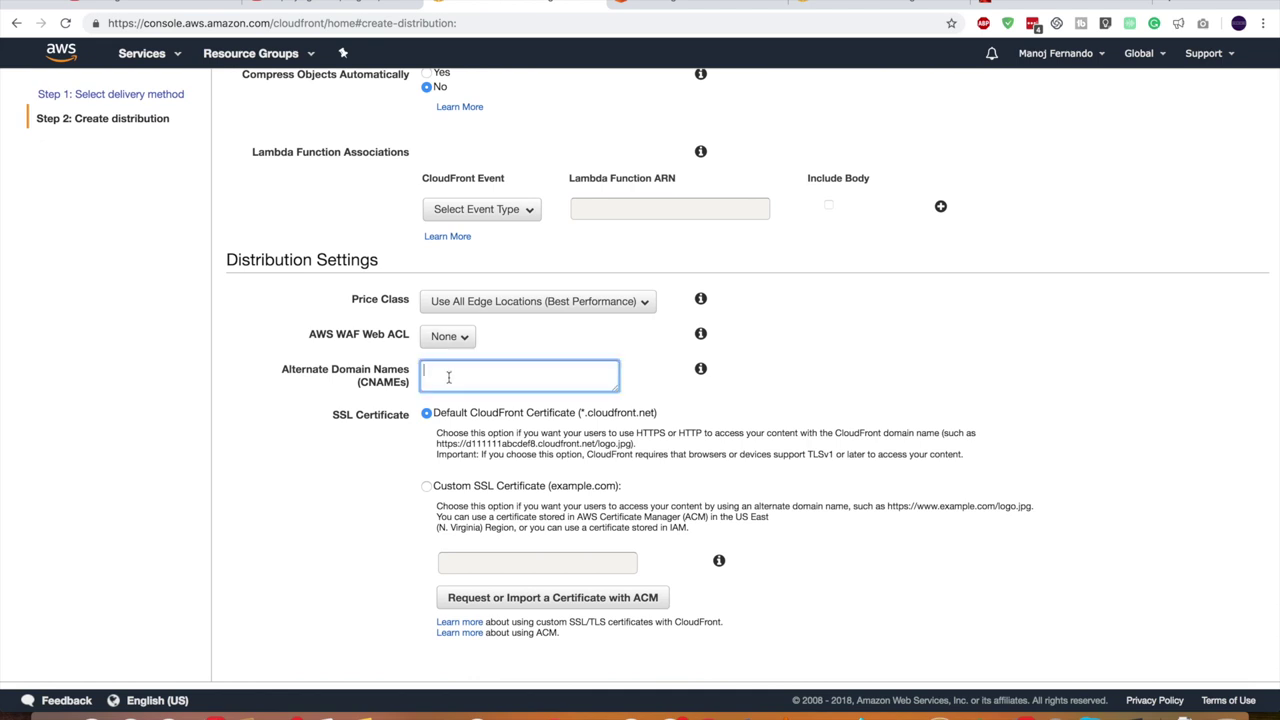
text(www.awsvidoe.c)
key(BackSpace)
key(BackSpace)
text(eos.com)
Step: Switch the distribution to a custom SSL certificate and choose the *.awsvideos.com certificate
scroll(413, 471, down, 1)
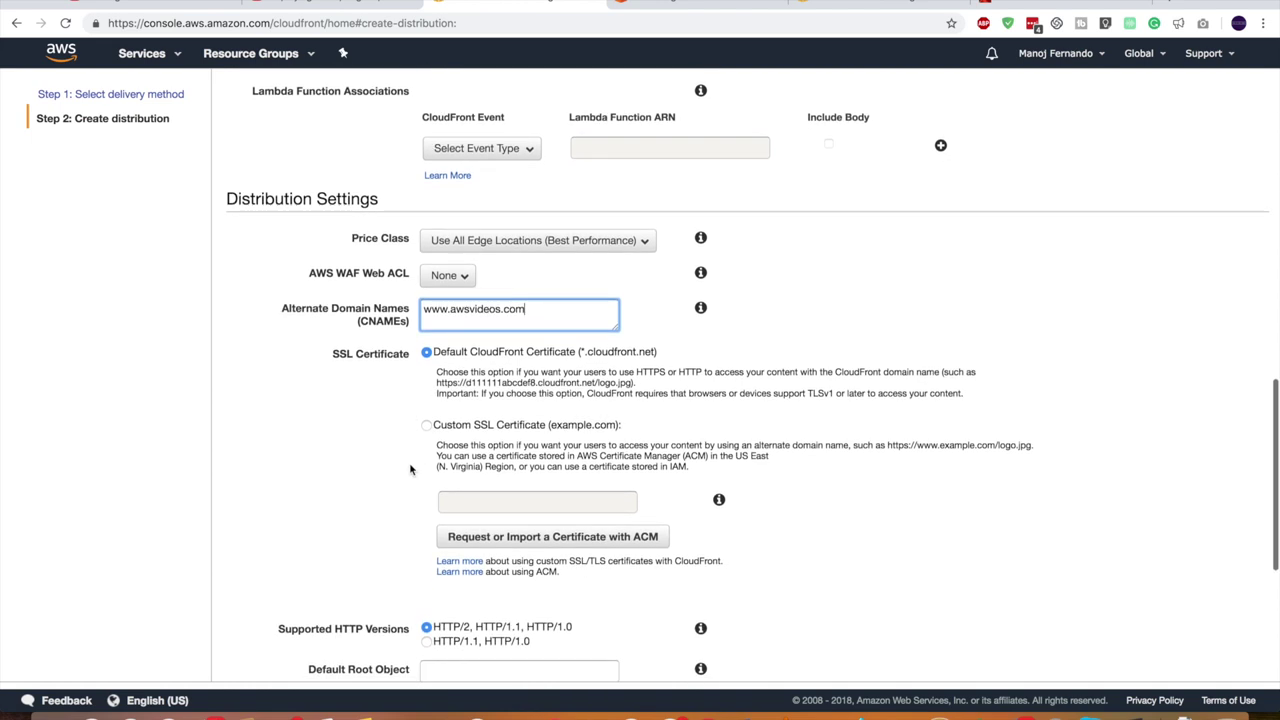
click(428, 426)
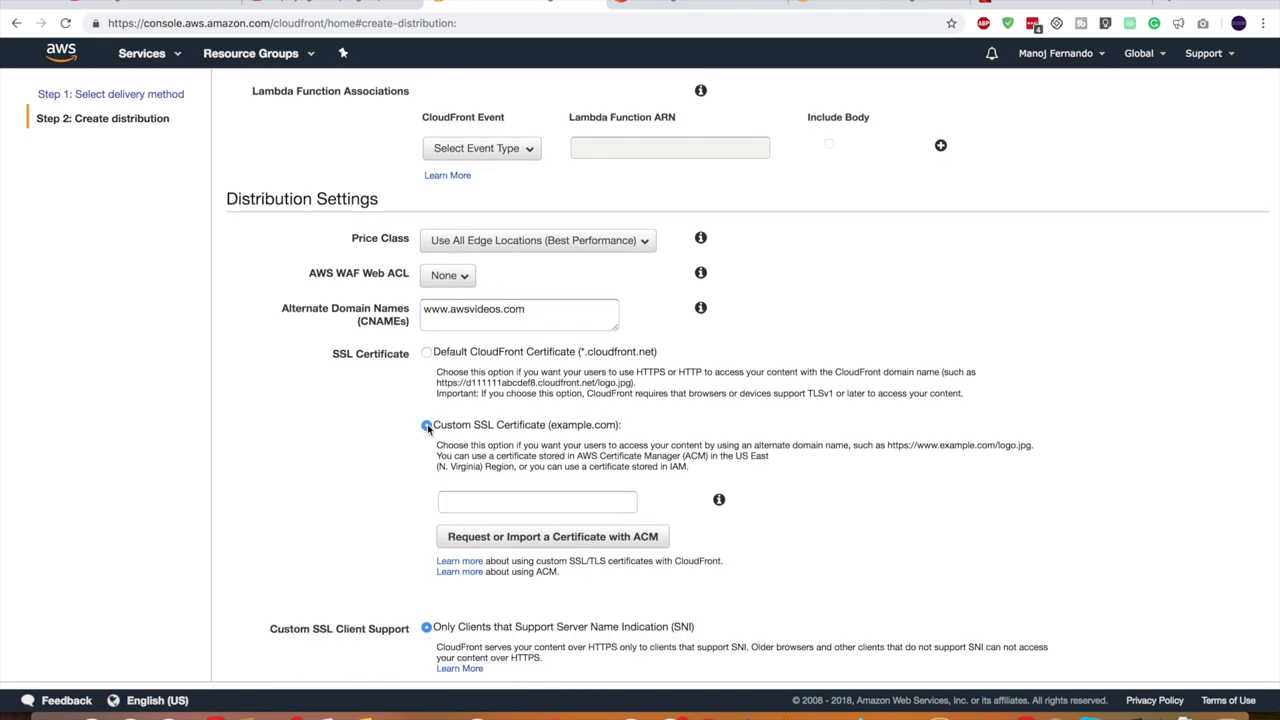
scroll(436, 500, down, 2)
click(468, 368)
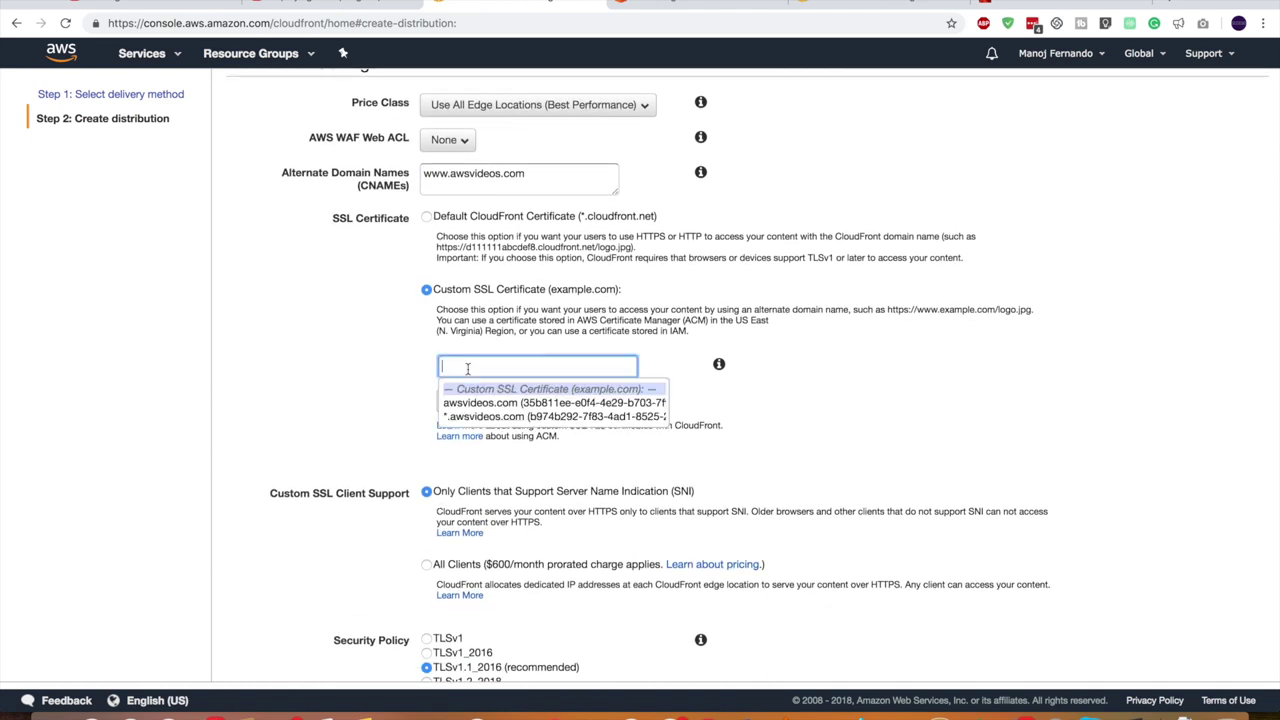
click(500, 417)
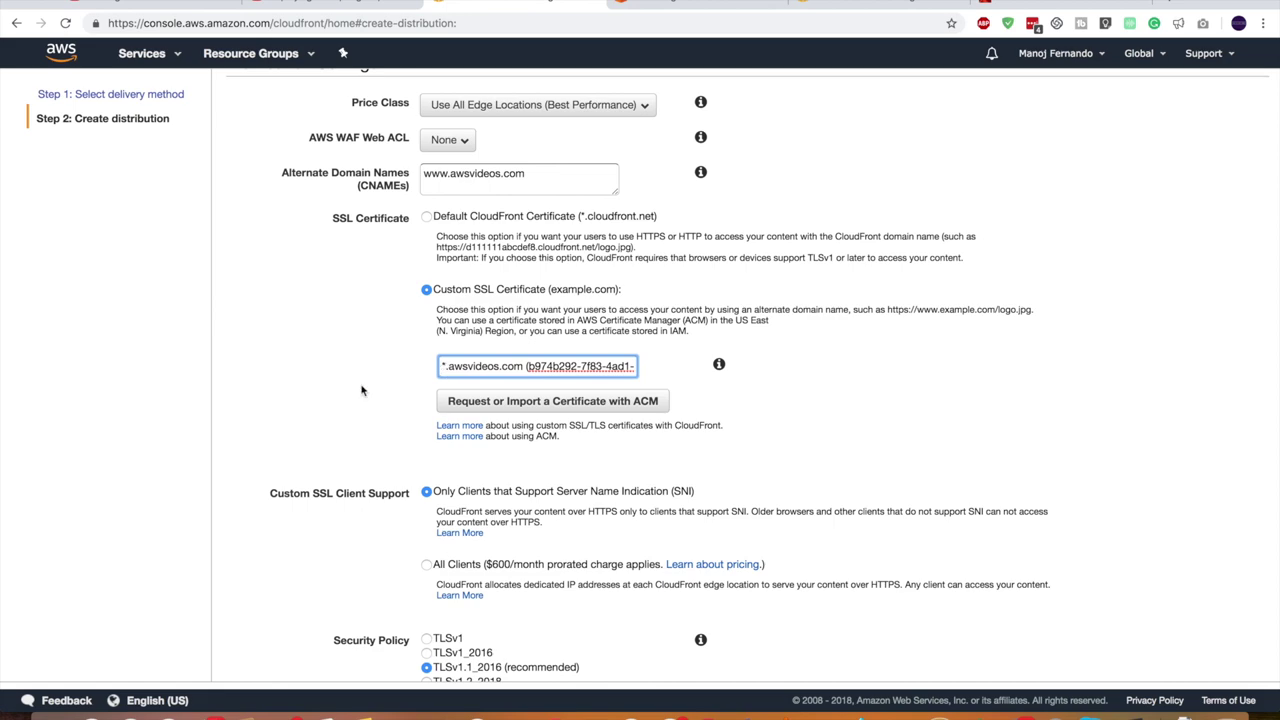
Step: Review the remaining distribution settings, leave them at their defaults, and create the distribution
scroll(362, 391, down, 4)
scroll(362, 391, up, 3)
scroll(362, 391, down, 5)
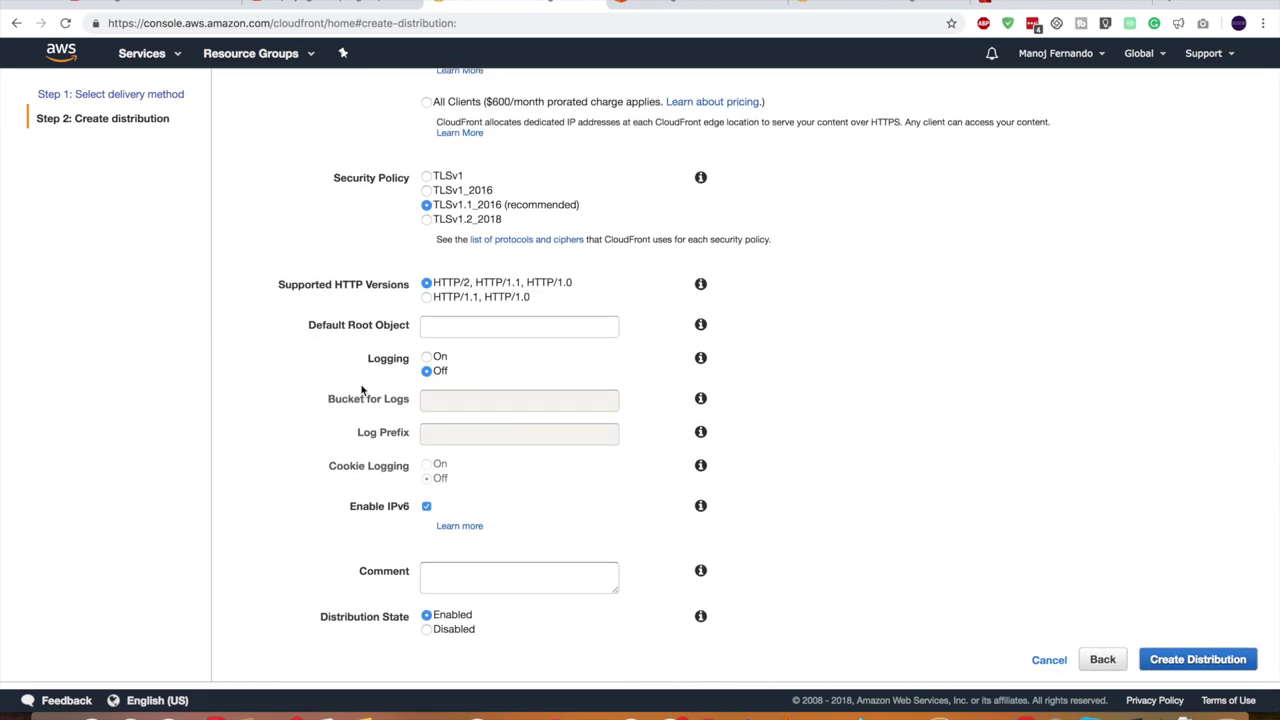
click(1220, 664)
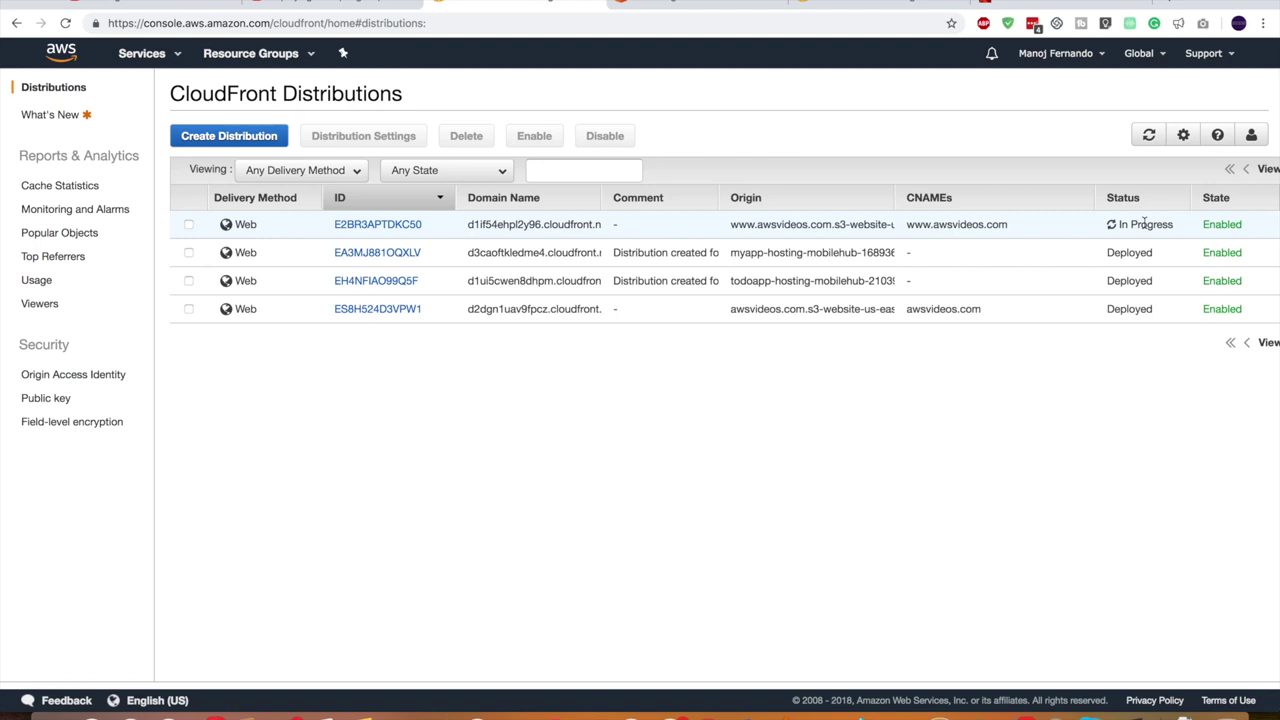
Step: Search the AWS services for Route 53, open it in a separate browser tab, and go to the awsvideos.com hosted zone's record sets
click(180, 56)
double_click(250, 112)
text(route5)
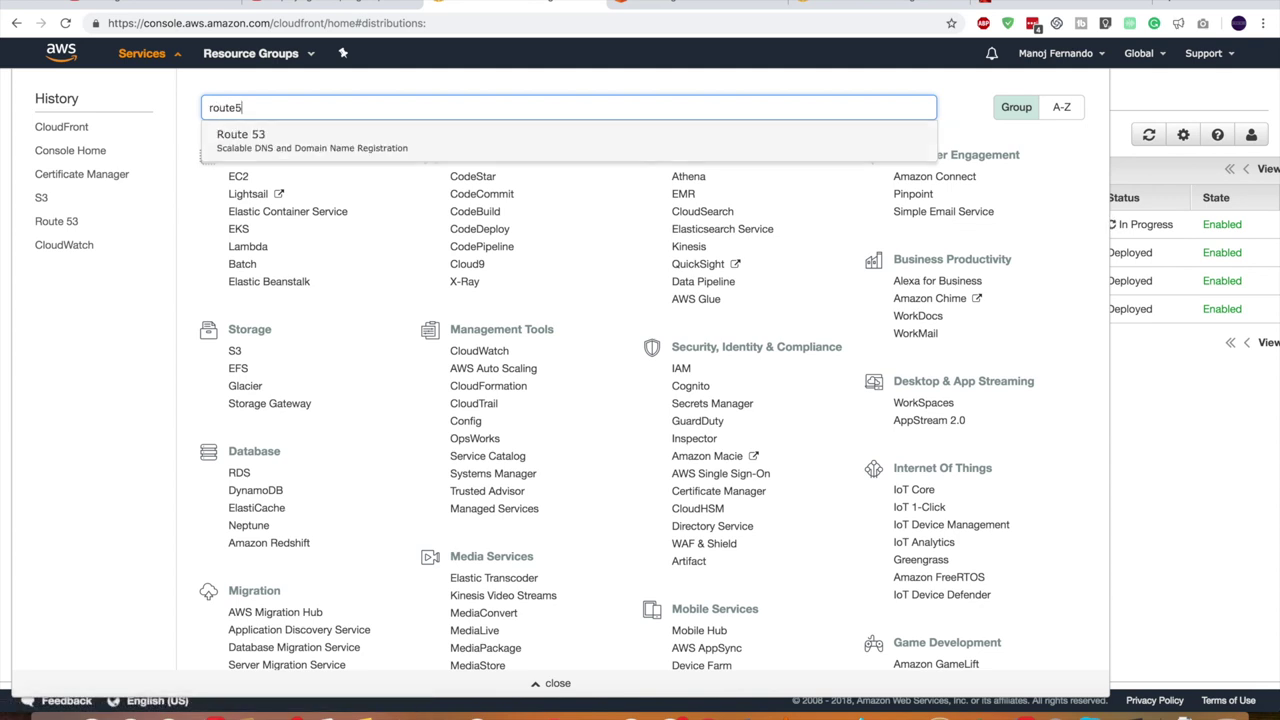
key(BackSpace)
right_click(238, 144)
click(276, 152)
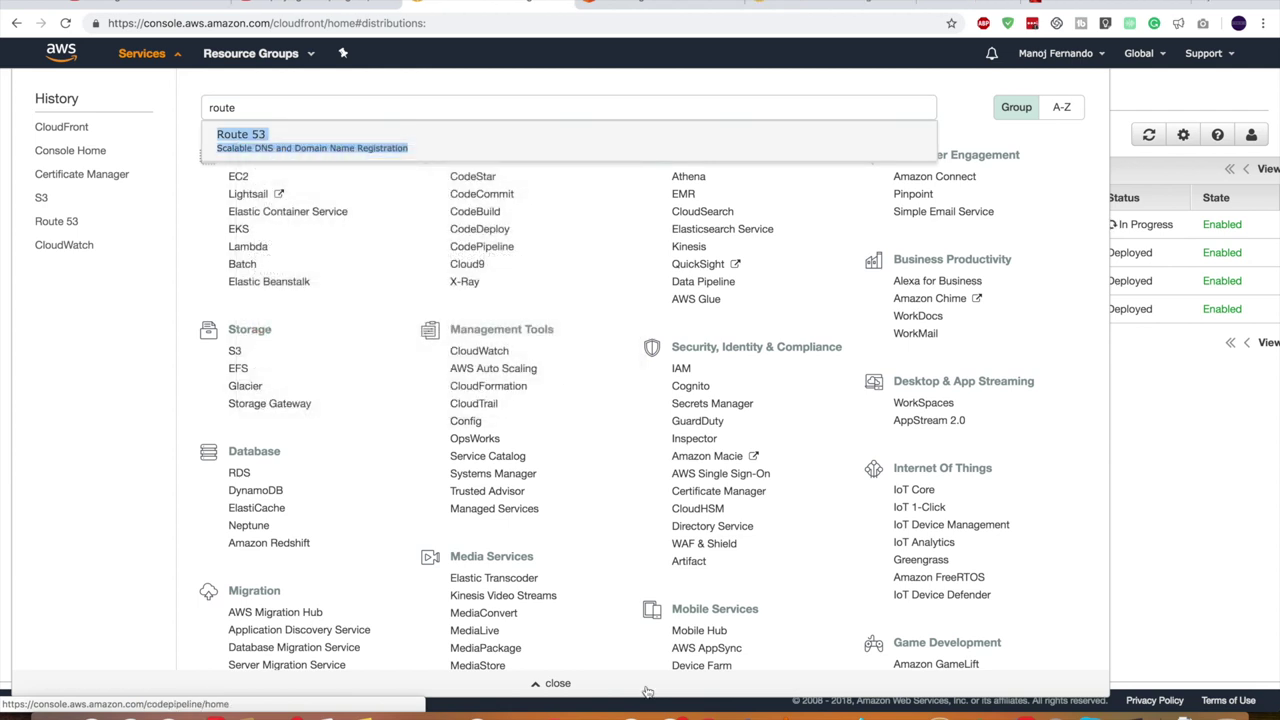
key(ctrl+Tab)
click(277, 185)
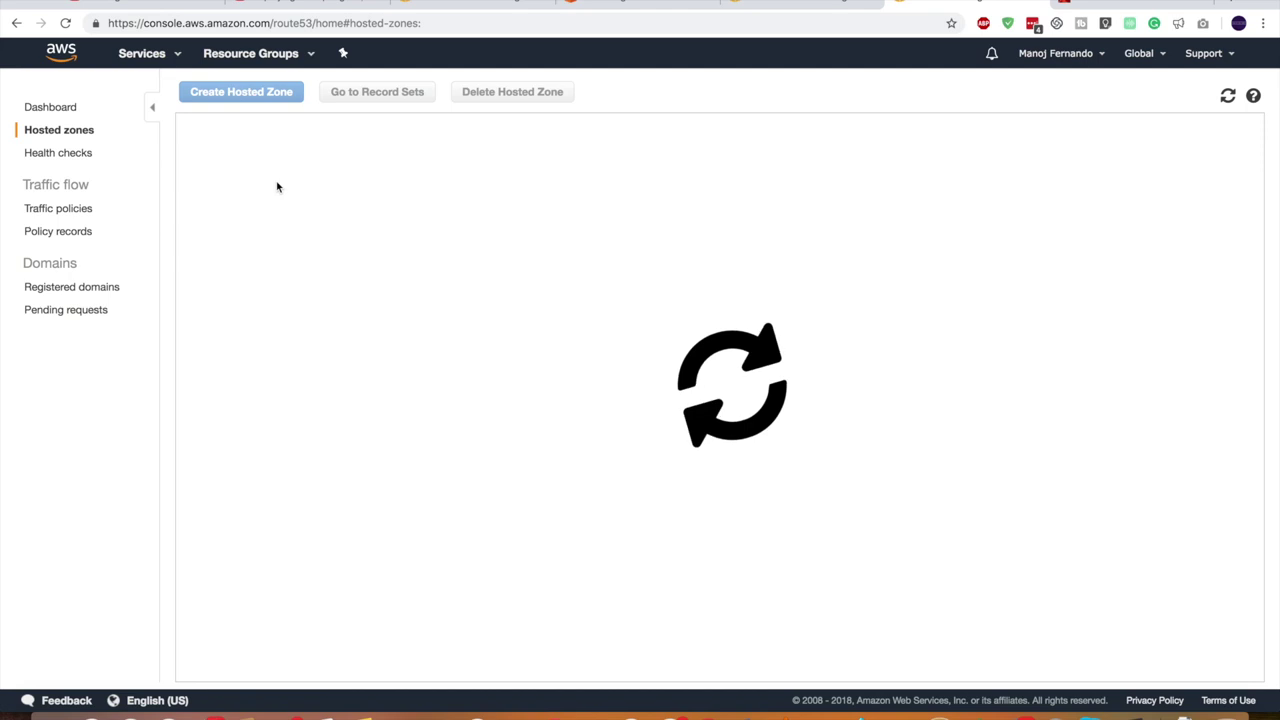
click(258, 198)
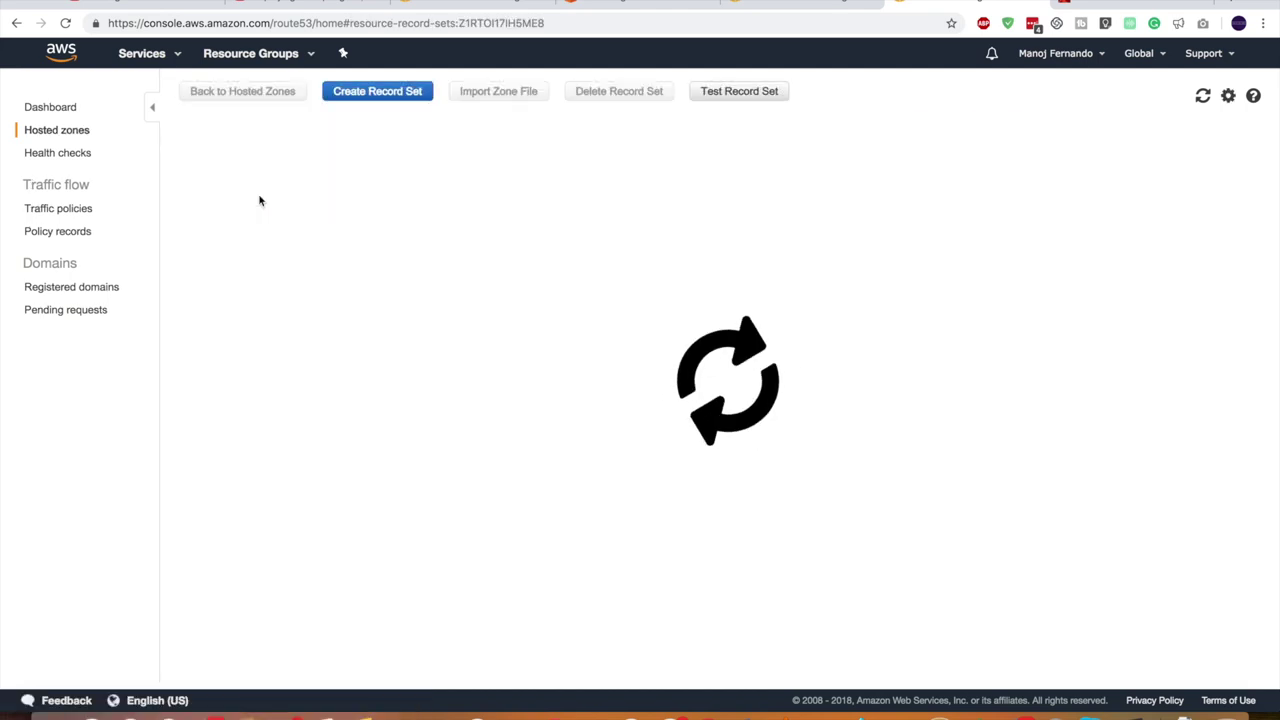
click(250, 193)
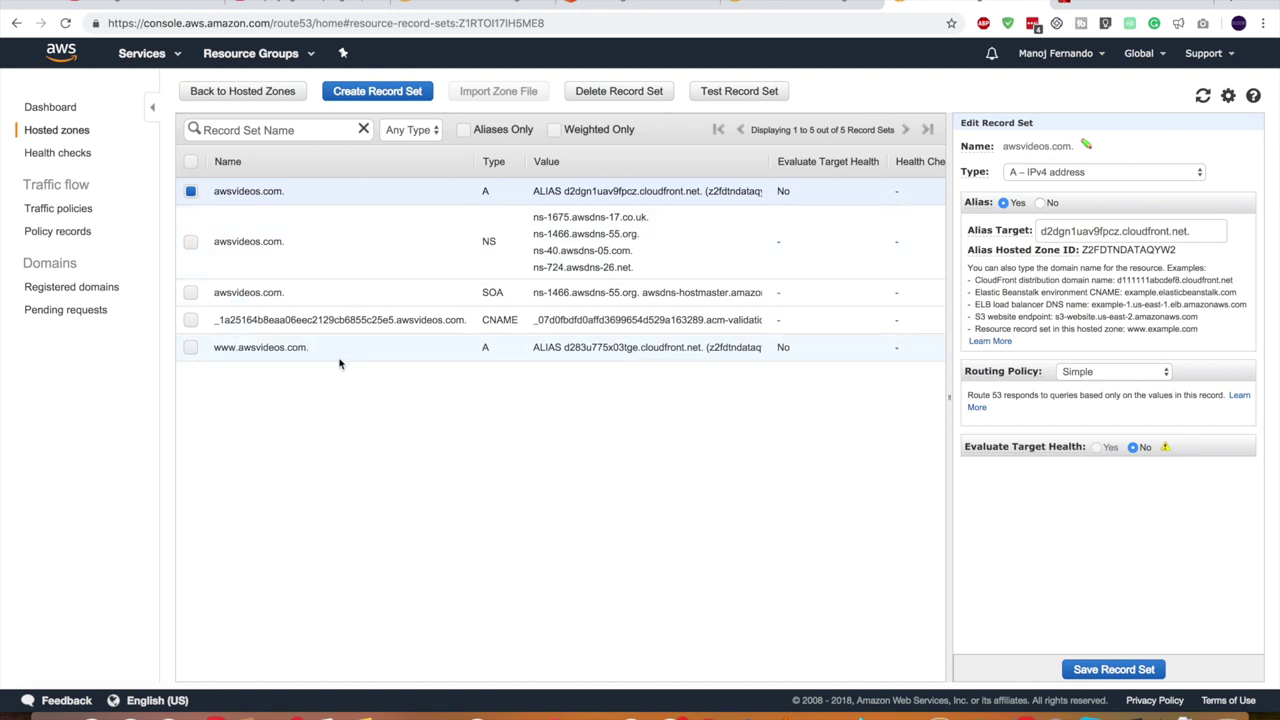
click(190, 347)
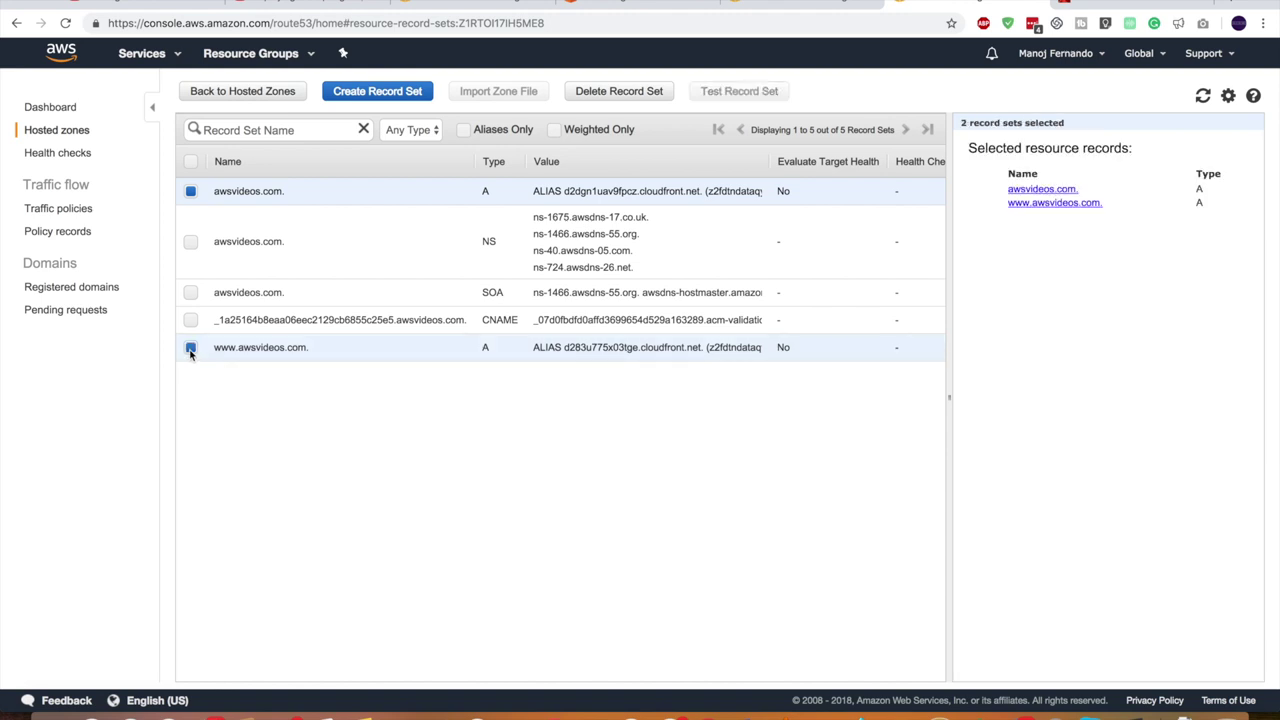
click(606, 92)
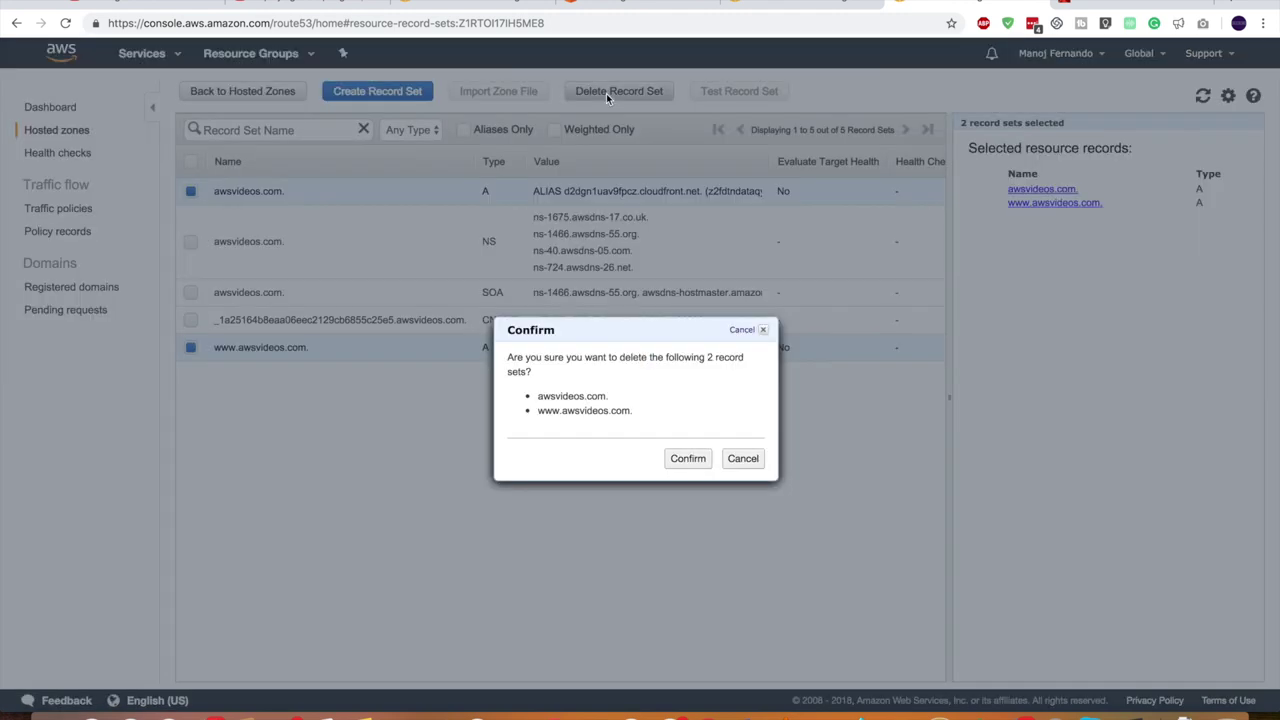
click(688, 463)
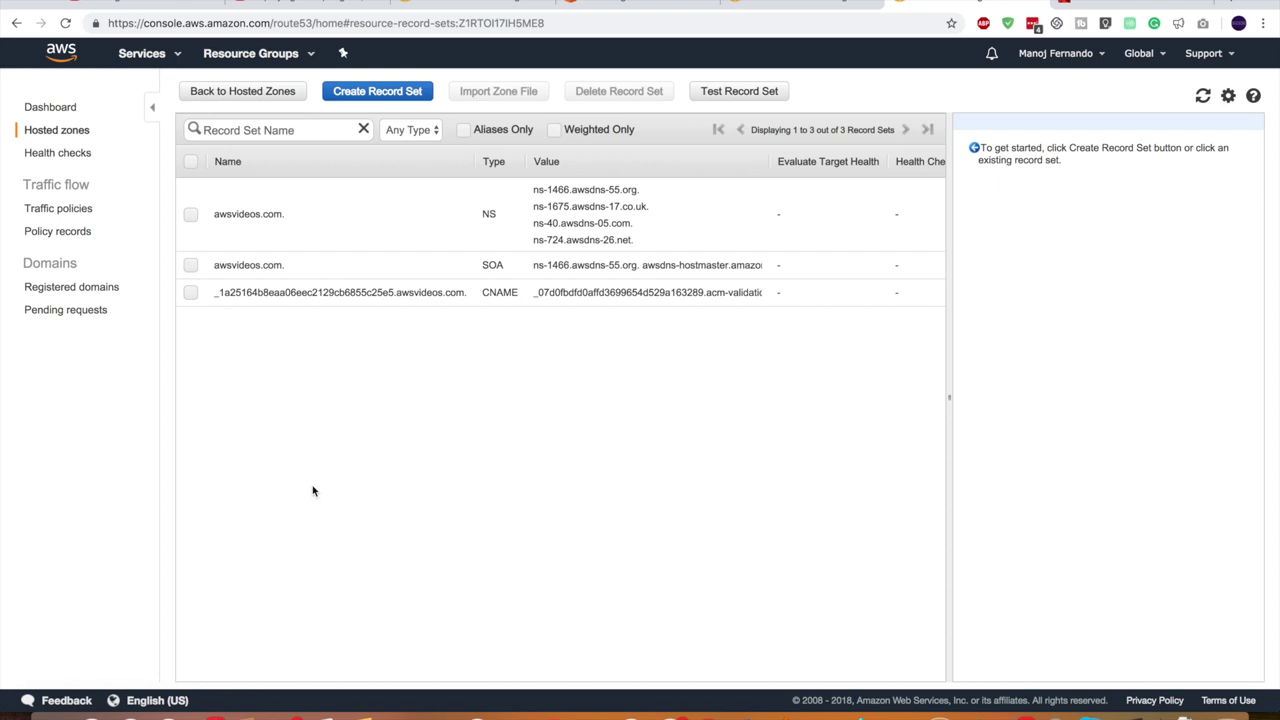
Step: Start a new A – IPv4 address record set named www and make it an alias
click(362, 101)
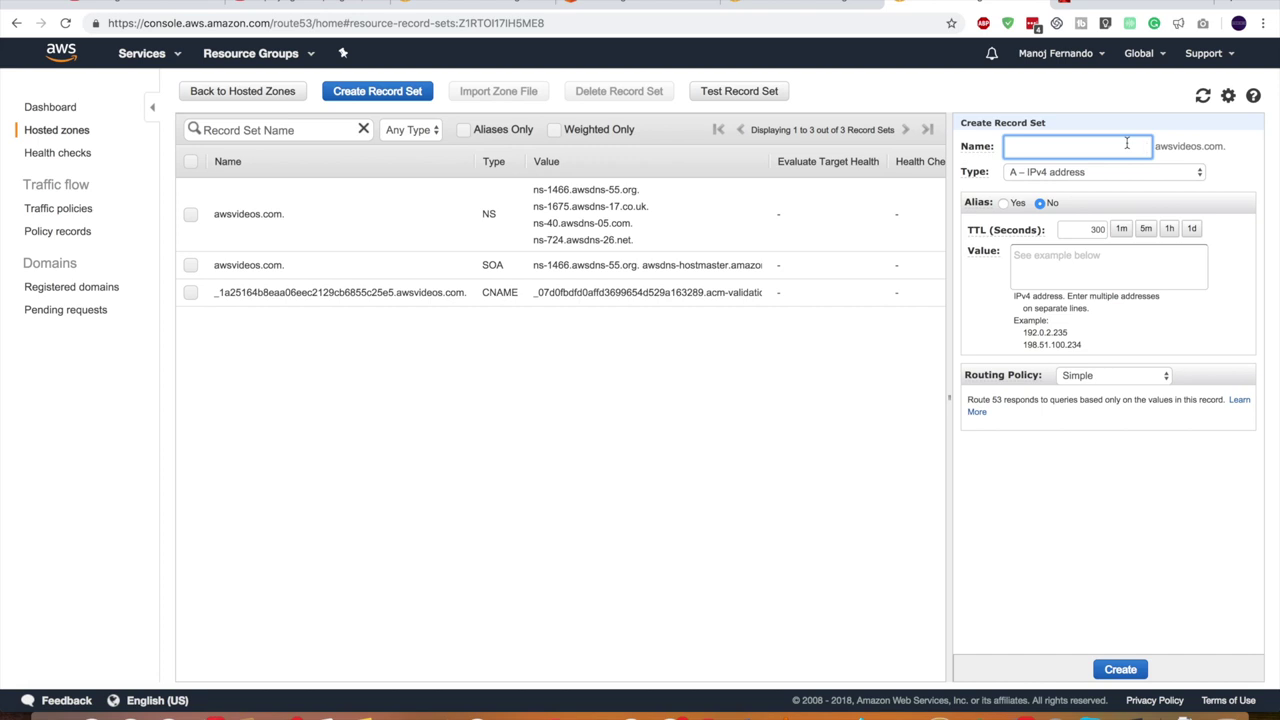
text(www)
click(1004, 204)
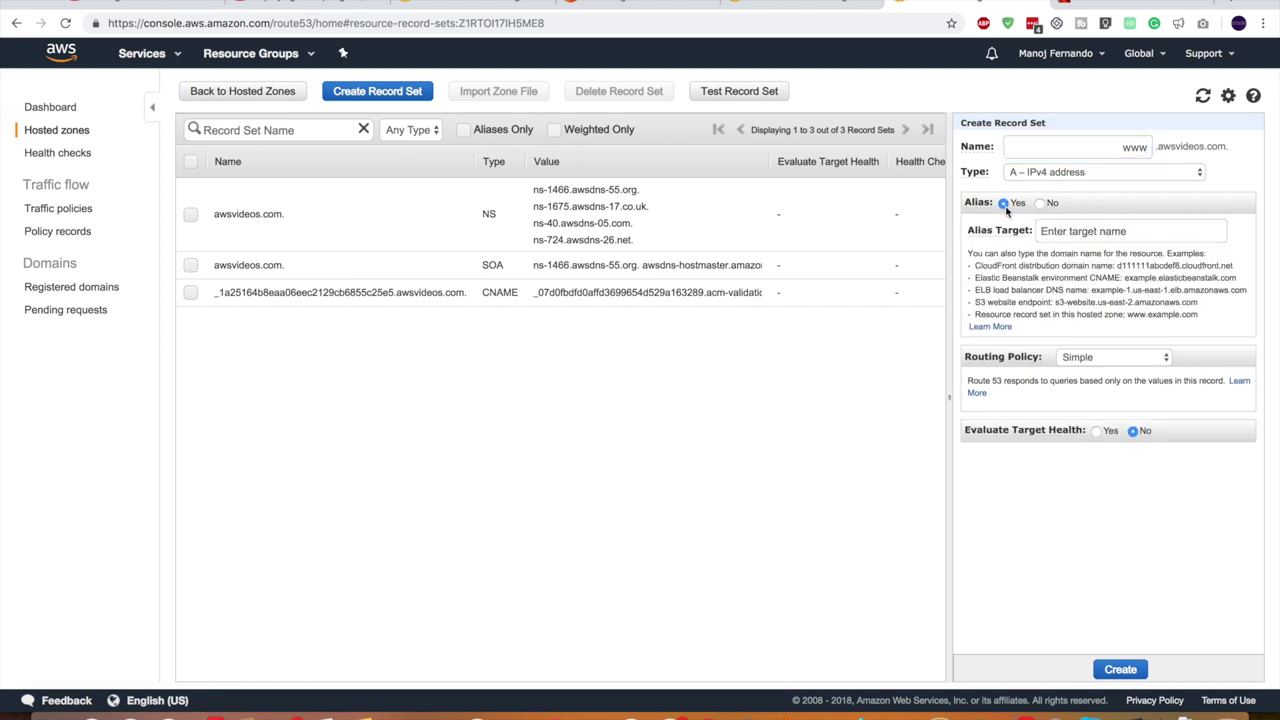
click(1065, 230)
click(735, 388)
click(505, 6)
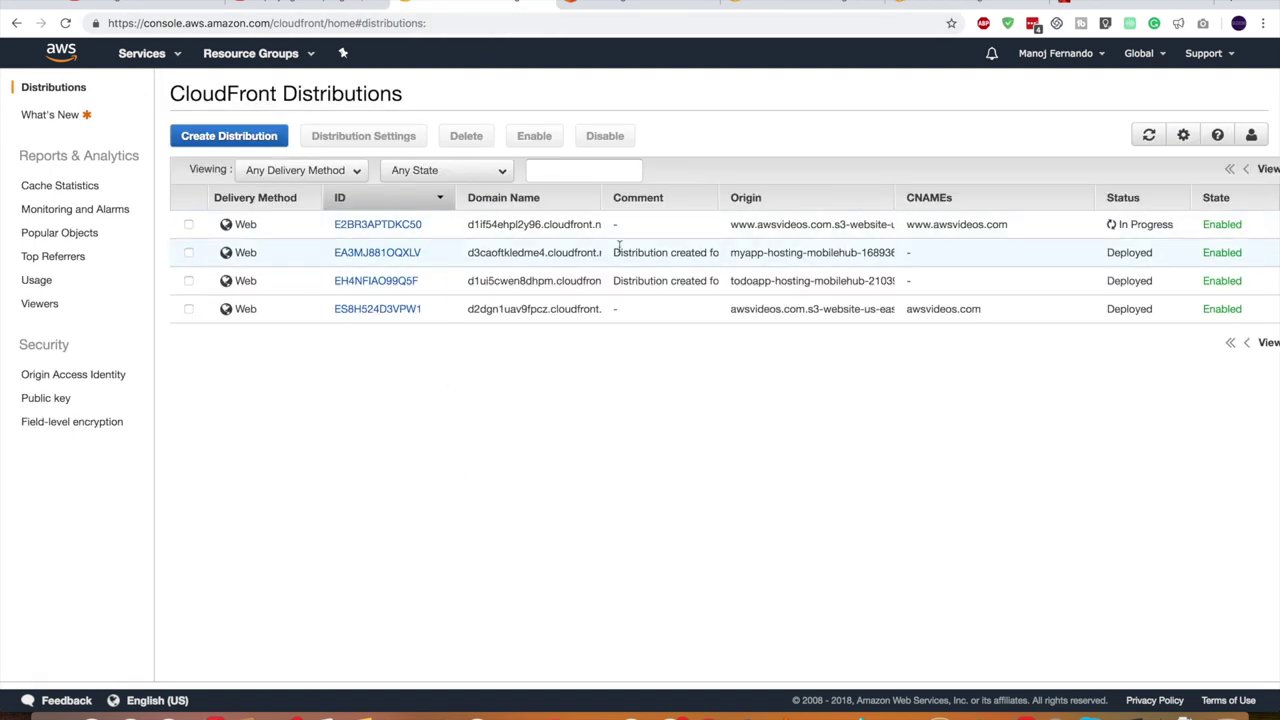
click(398, 228)
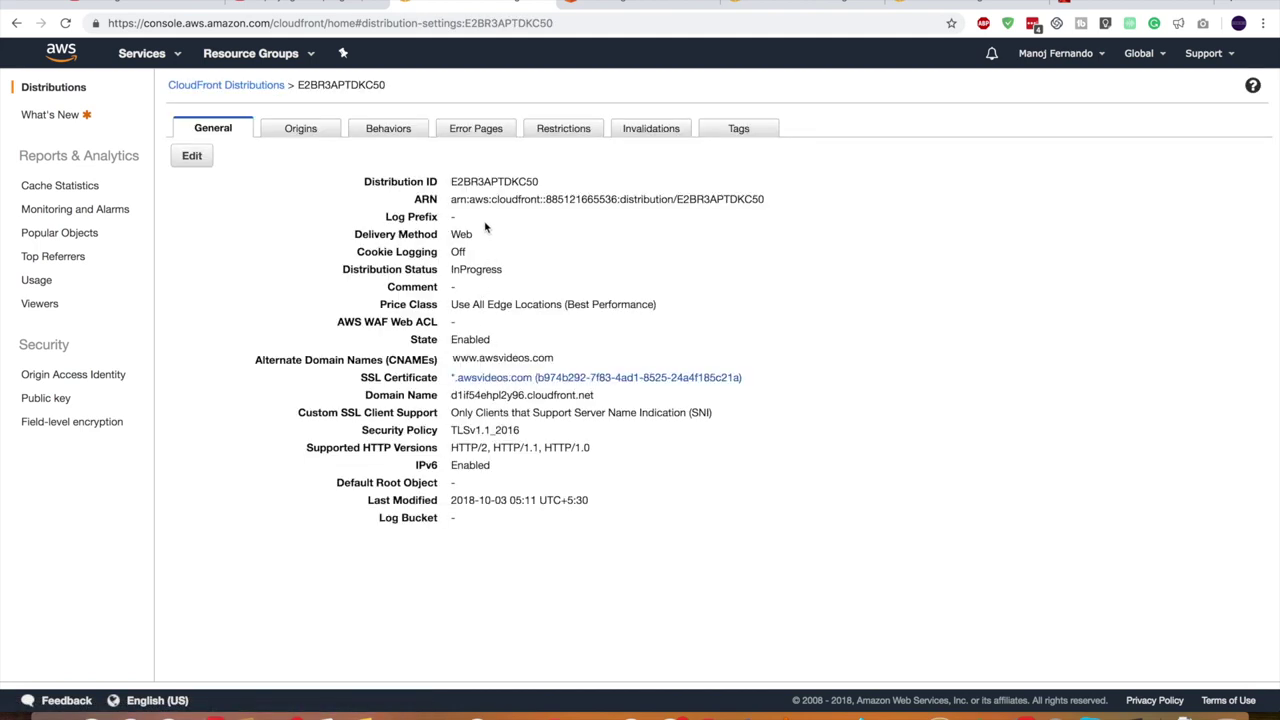
drag(451, 396, 592, 409)
click(586, 408)
drag(451, 395, 592, 393)
right_click(561, 392)
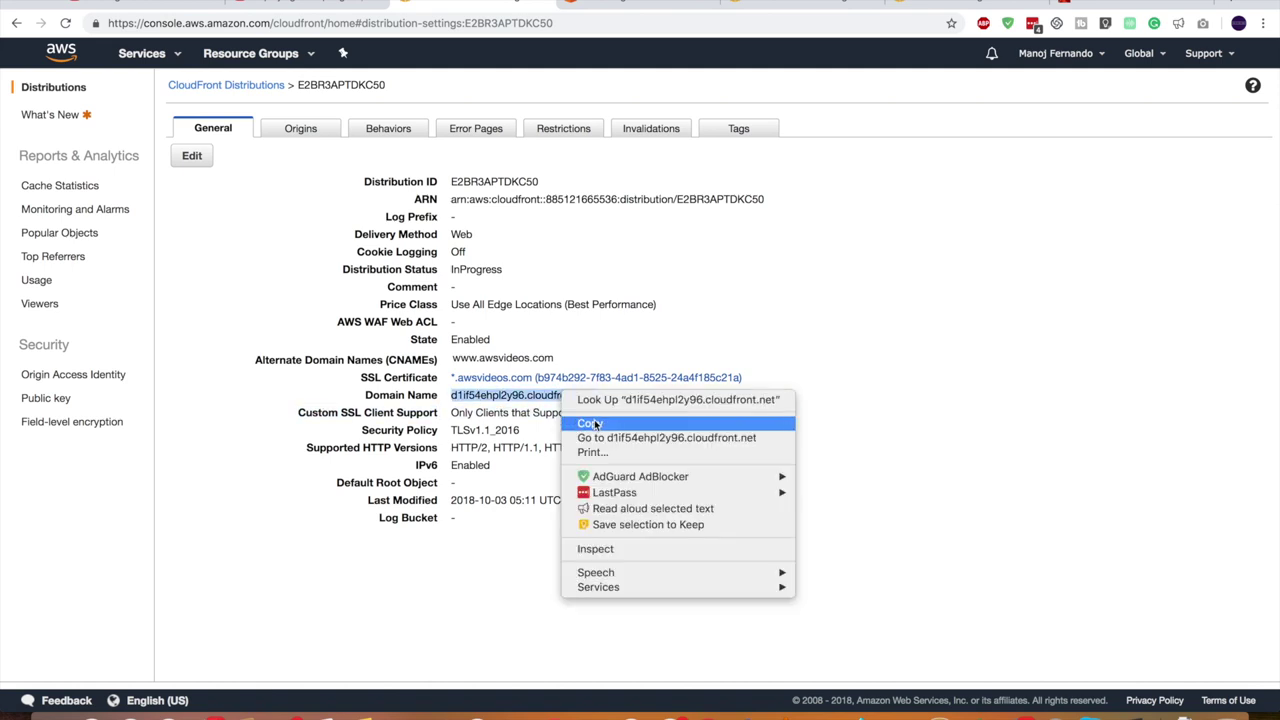
click(590, 424)
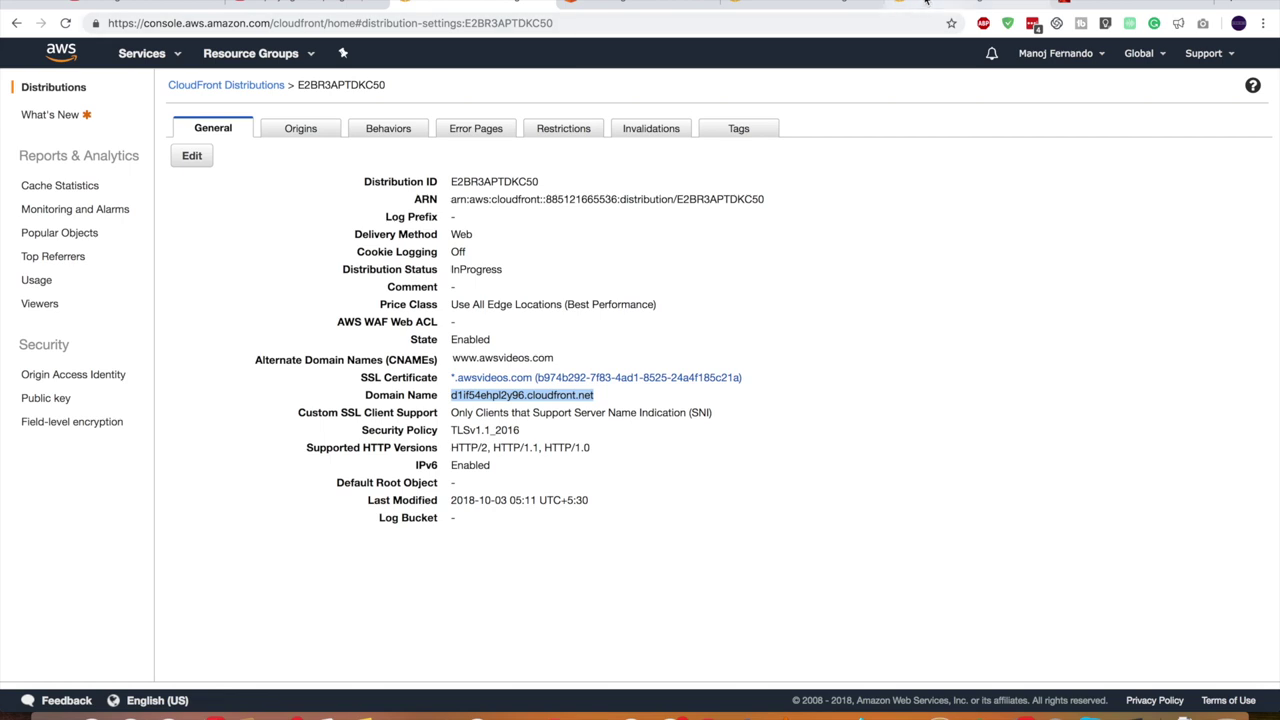
Step: Set the www record's alias target to the copied d1if54ehpl2y96.cloudfront.net without leading spaces, and create the record set
click(925, 3)
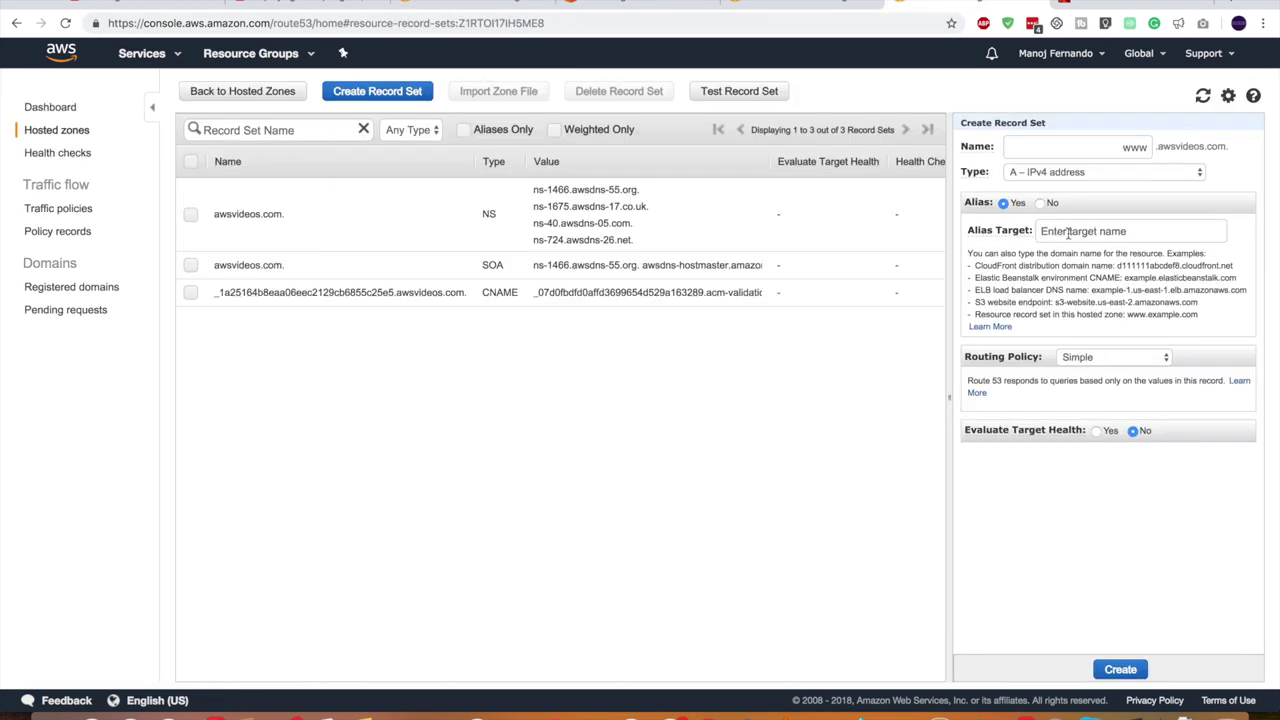
click(1068, 233)
key(super+v)
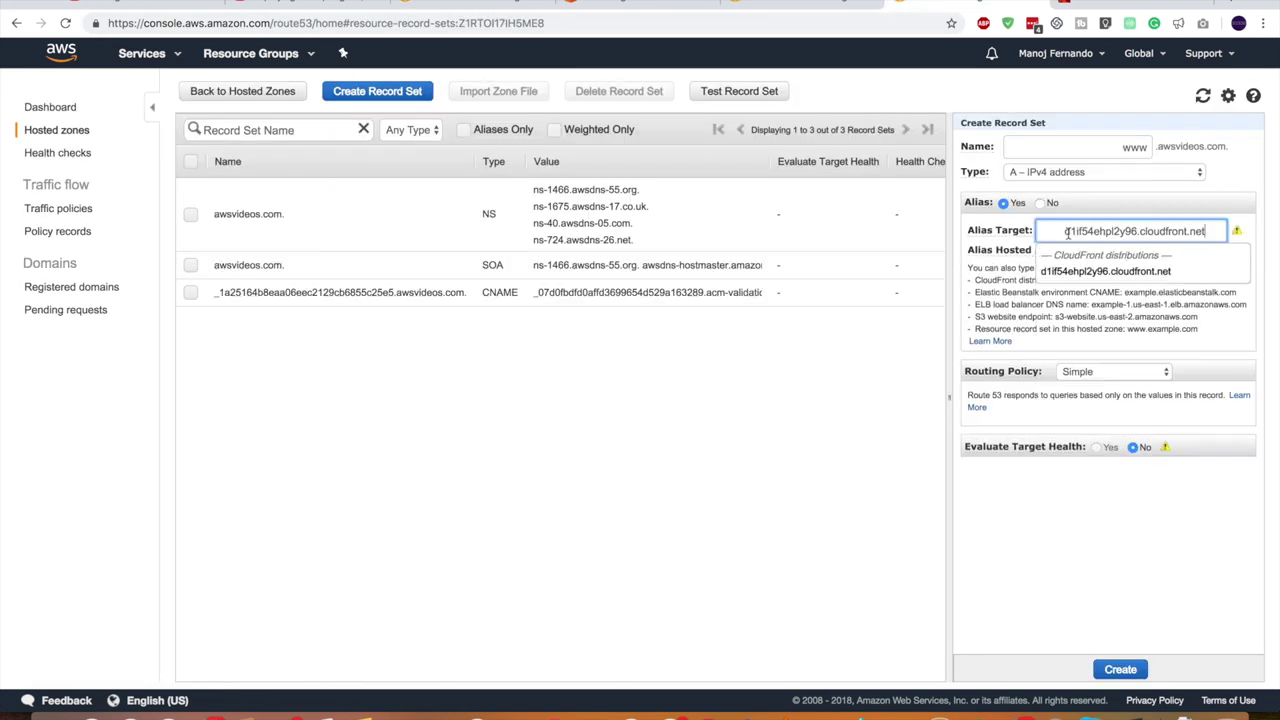
key(BackSpace)
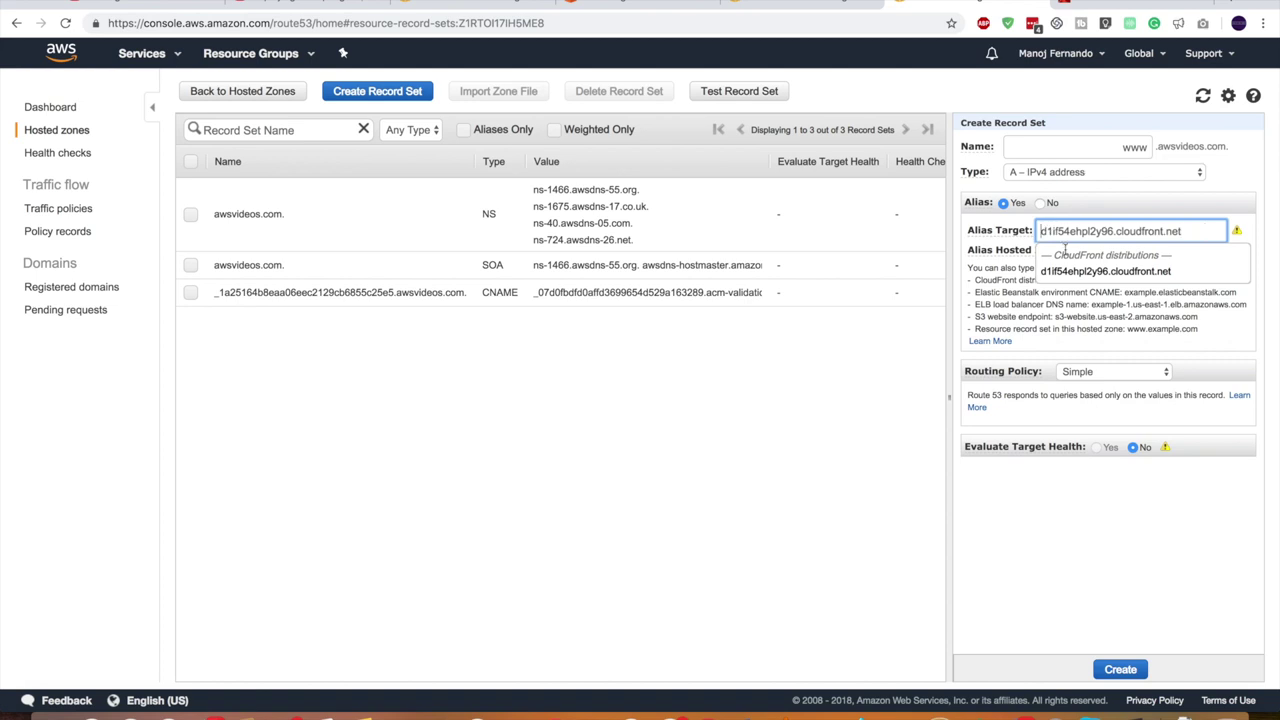
click(1063, 530)
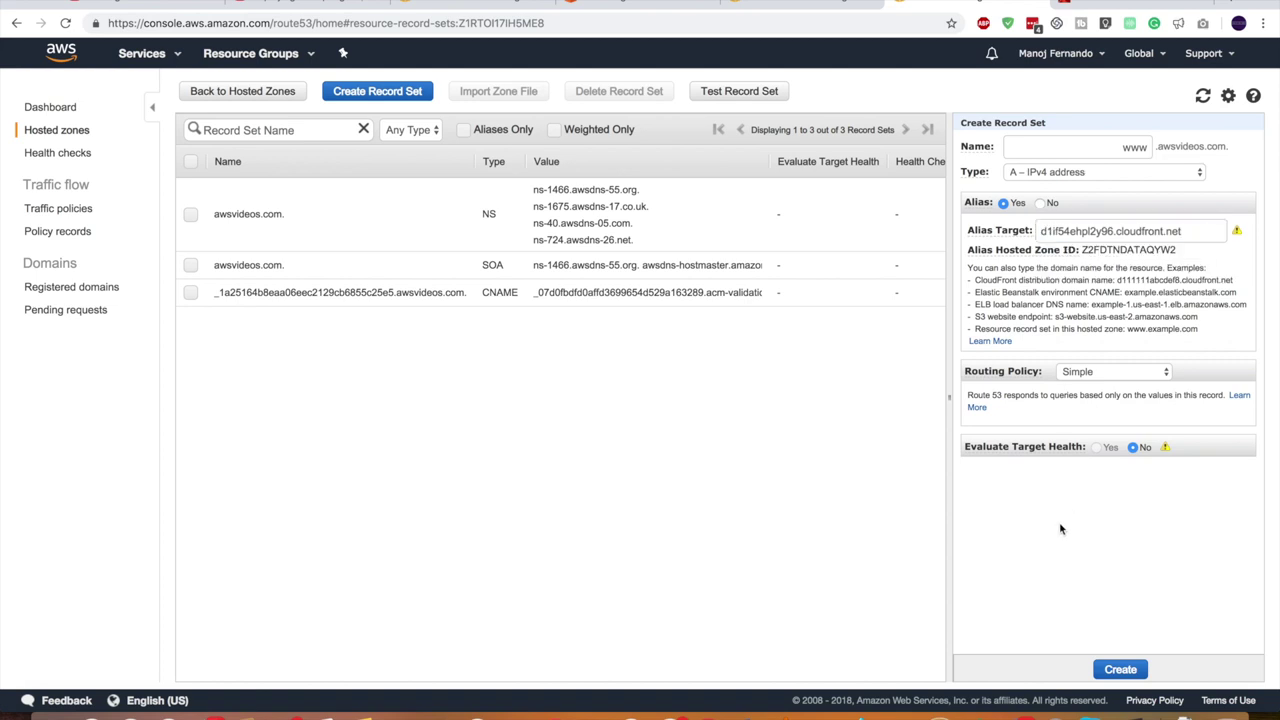
click(1121, 670)
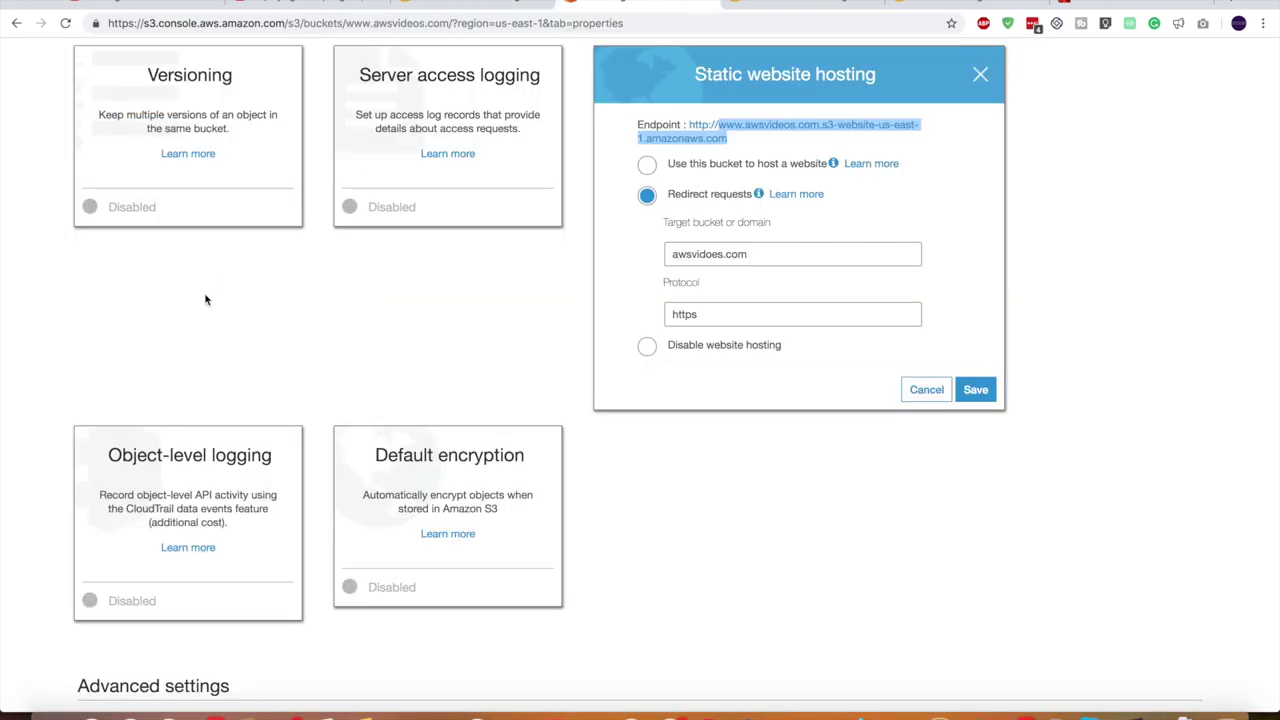
scroll(205, 309, up, 3)
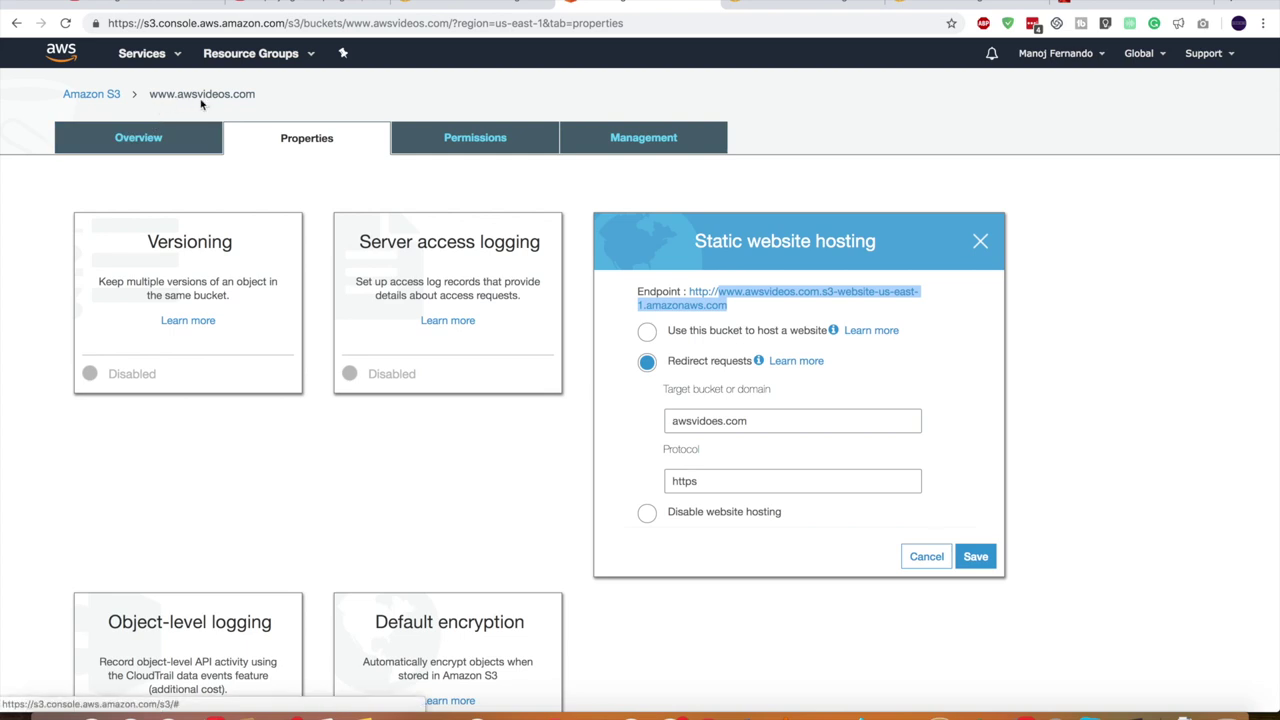
click(337, 523)
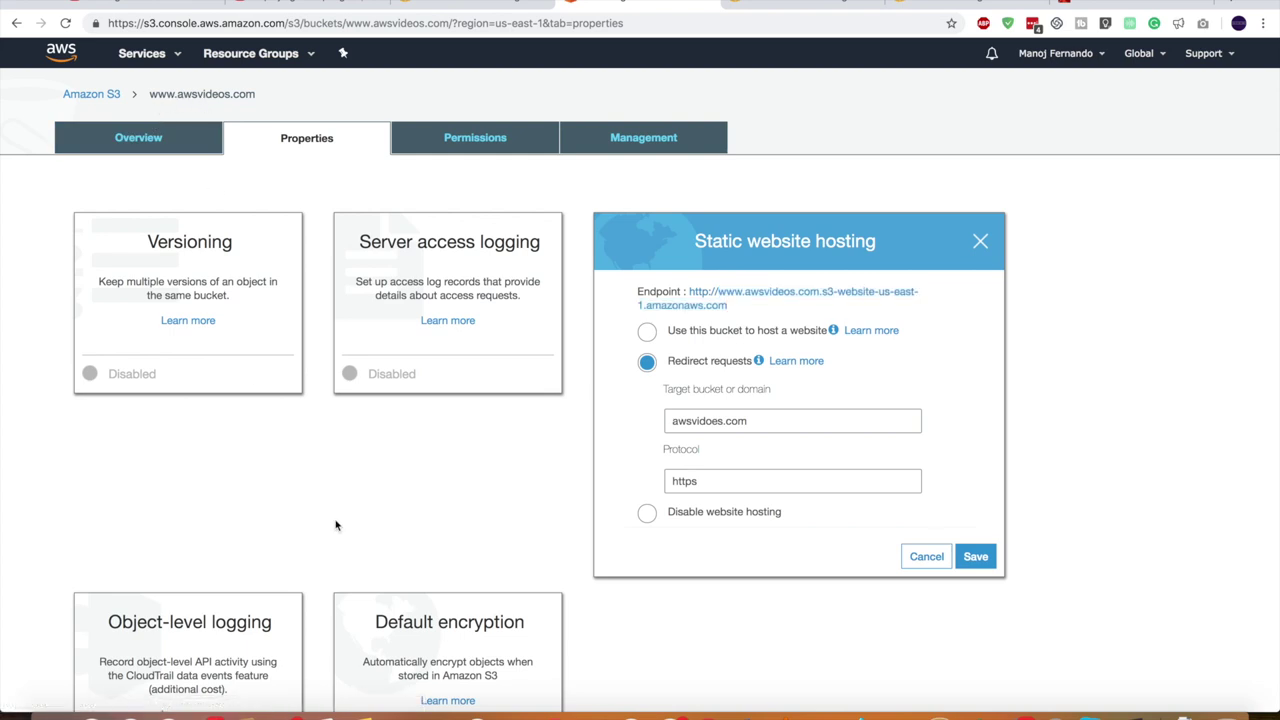
click(476, 6)
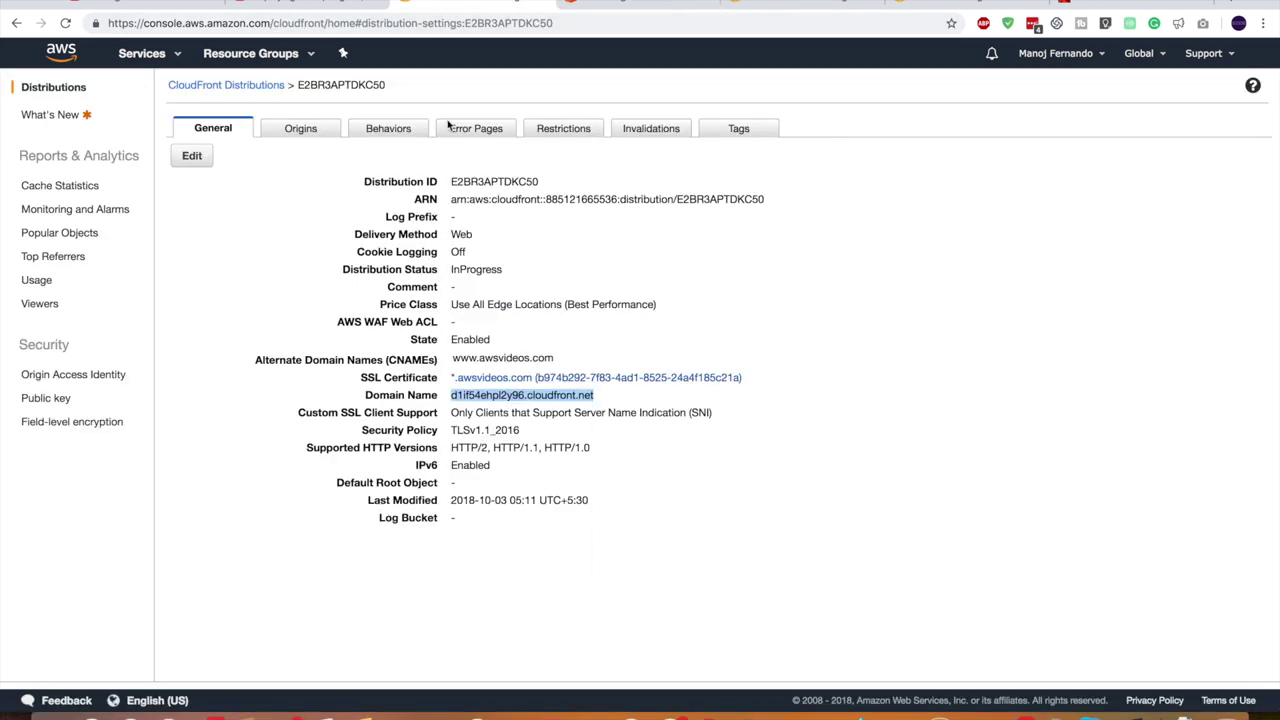
click(604, 550)
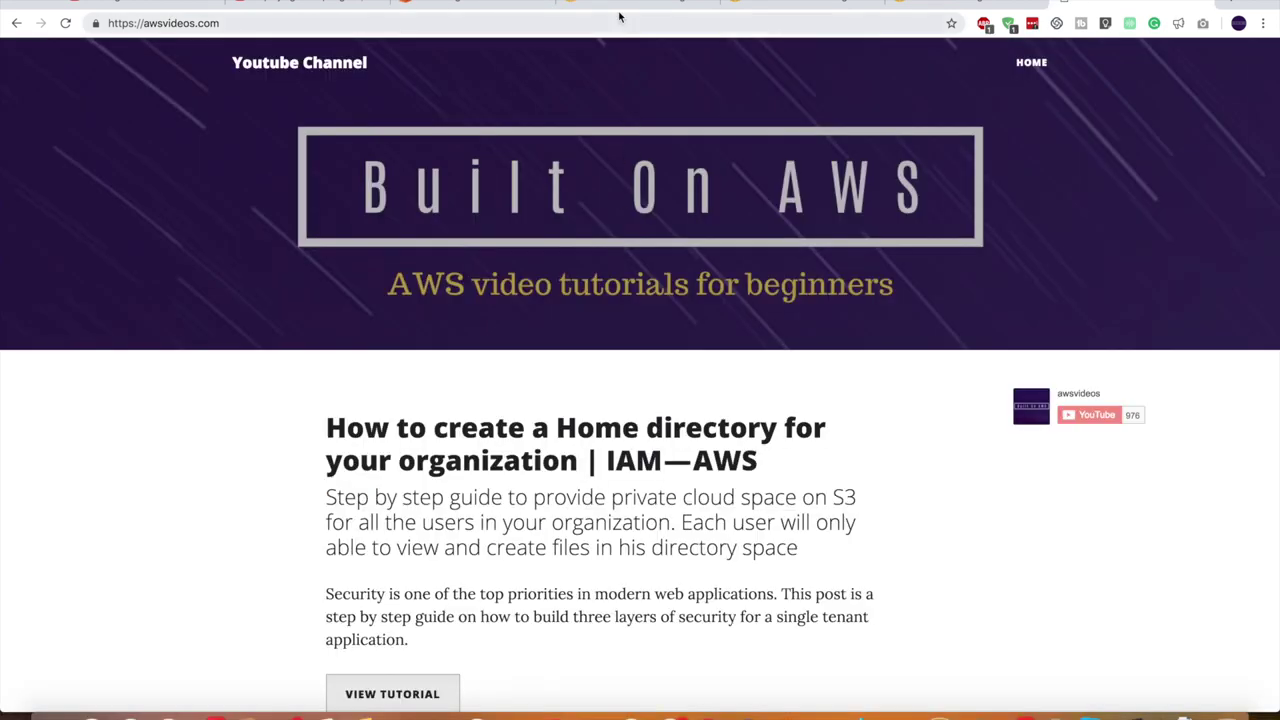
click(614, 3)
click(245, 25)
click(232, 25)
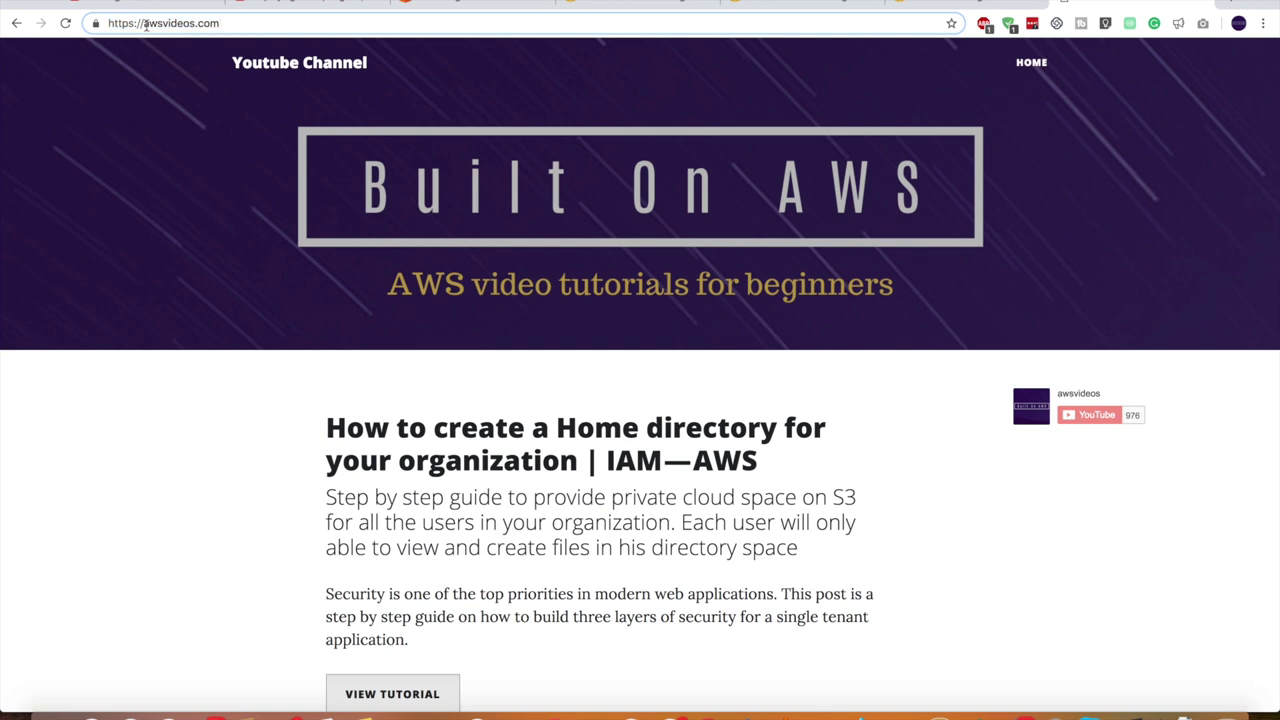
click(144, 23)
text(app.)
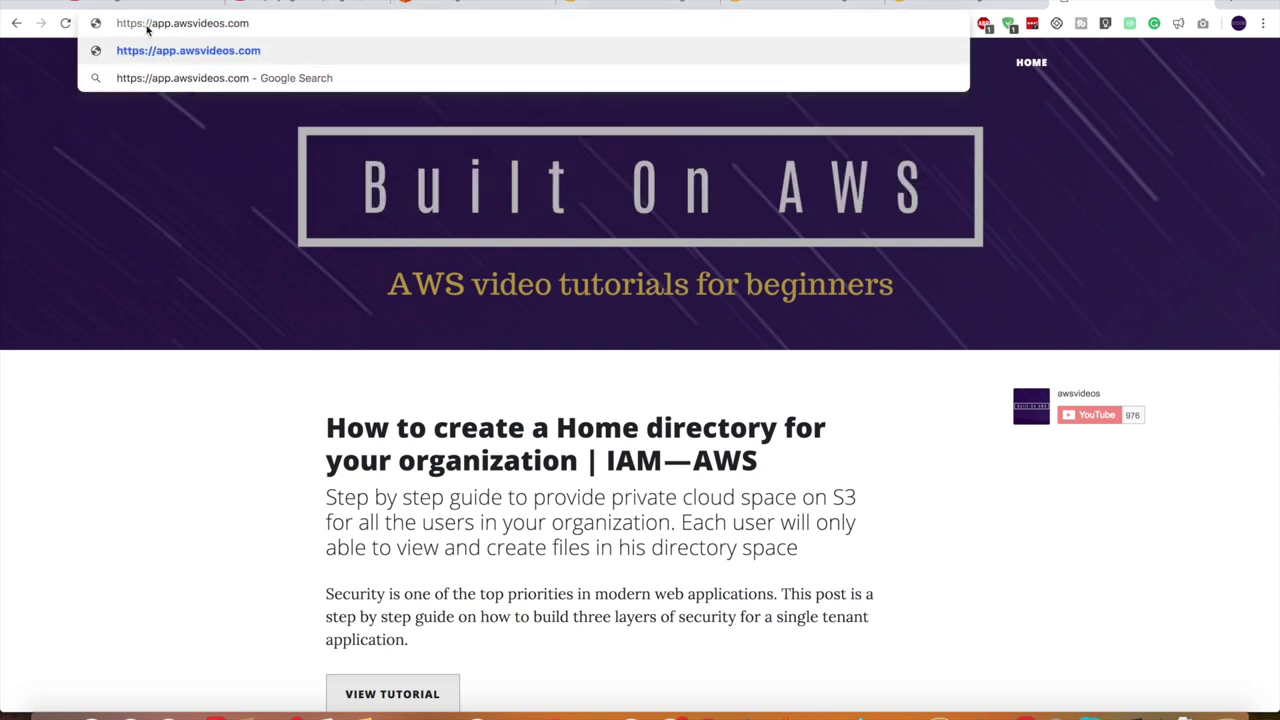
key(Return)
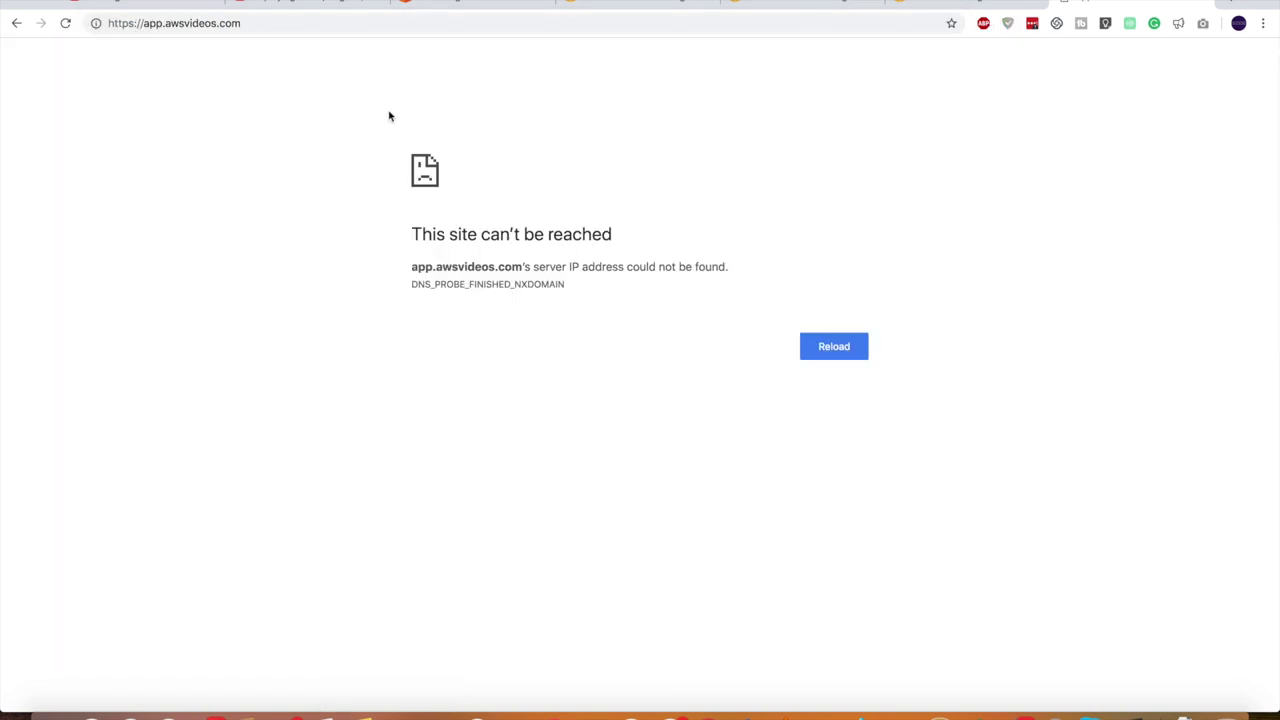
click(154, 24)
double_click(154, 24)
text(www)
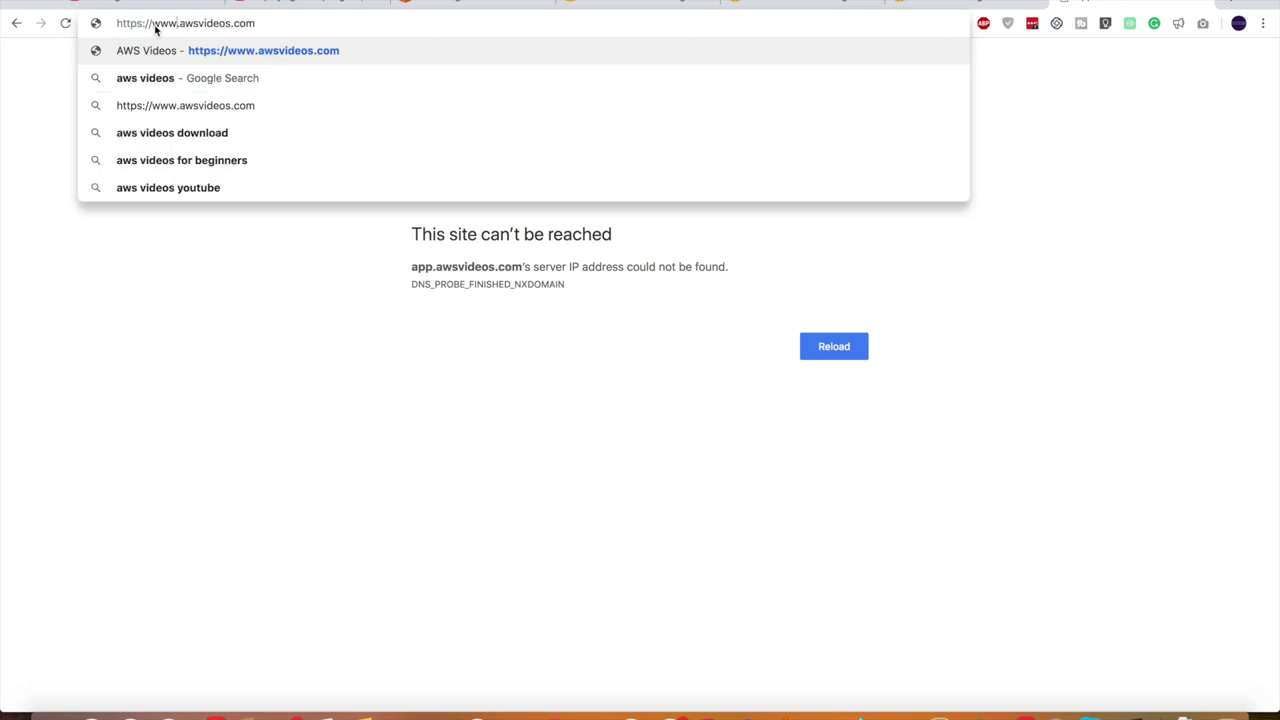
key(Return)
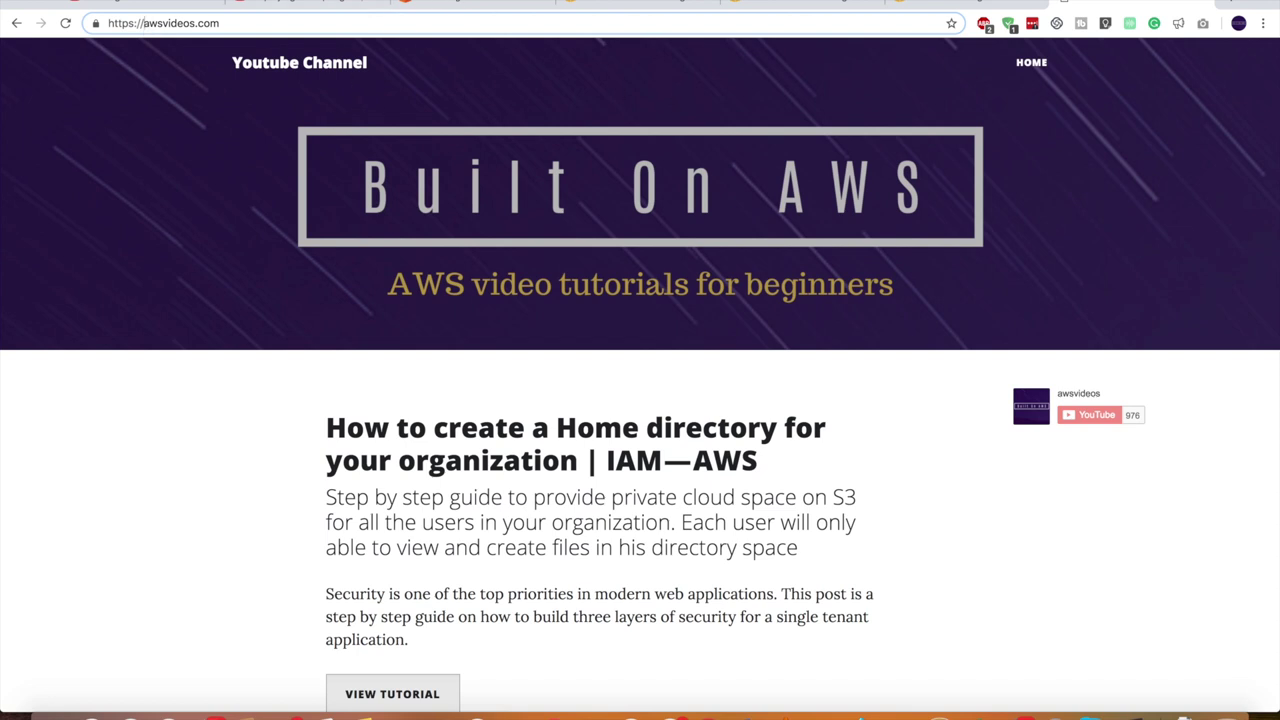
click(607, 6)
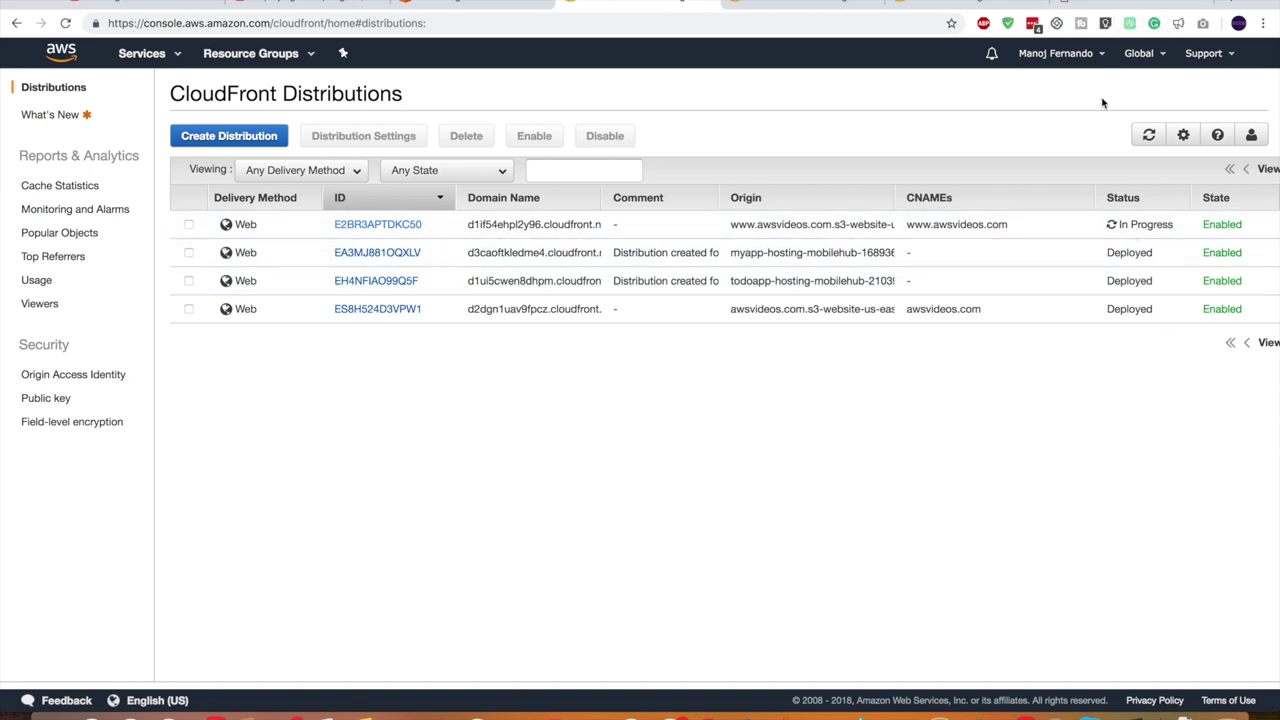
click(1100, 6)
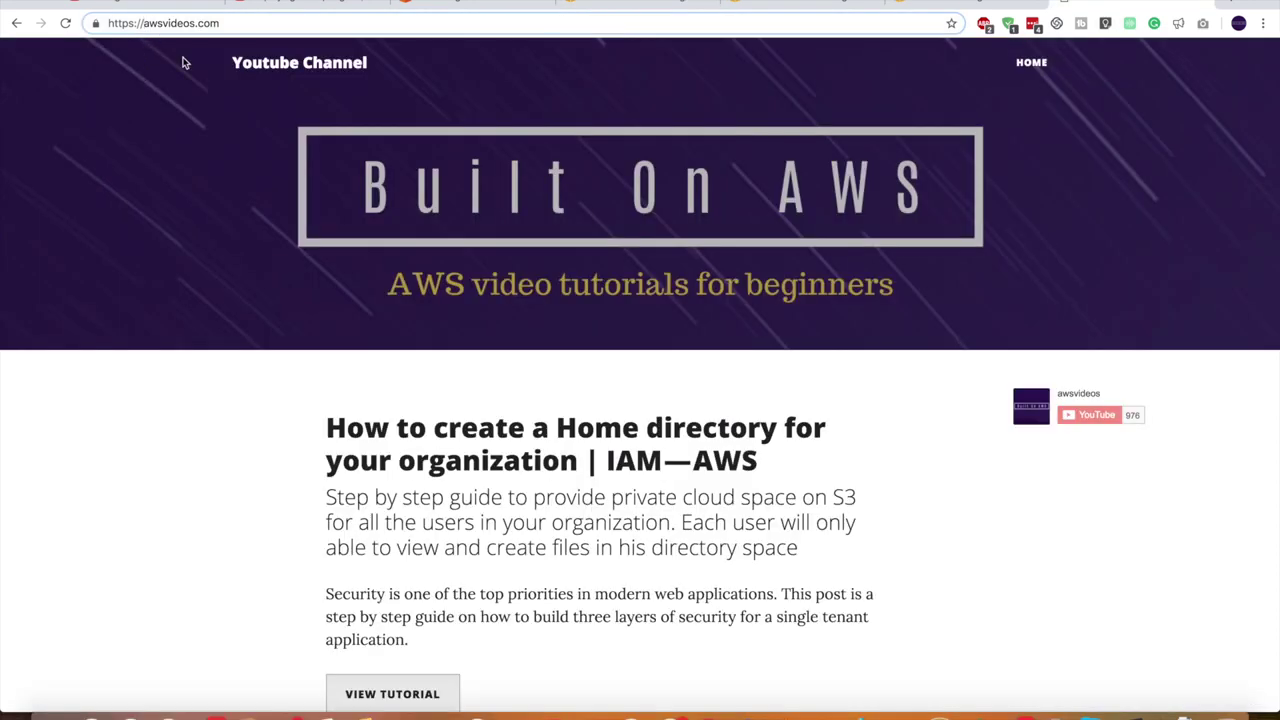
key(super+l)
text(www)
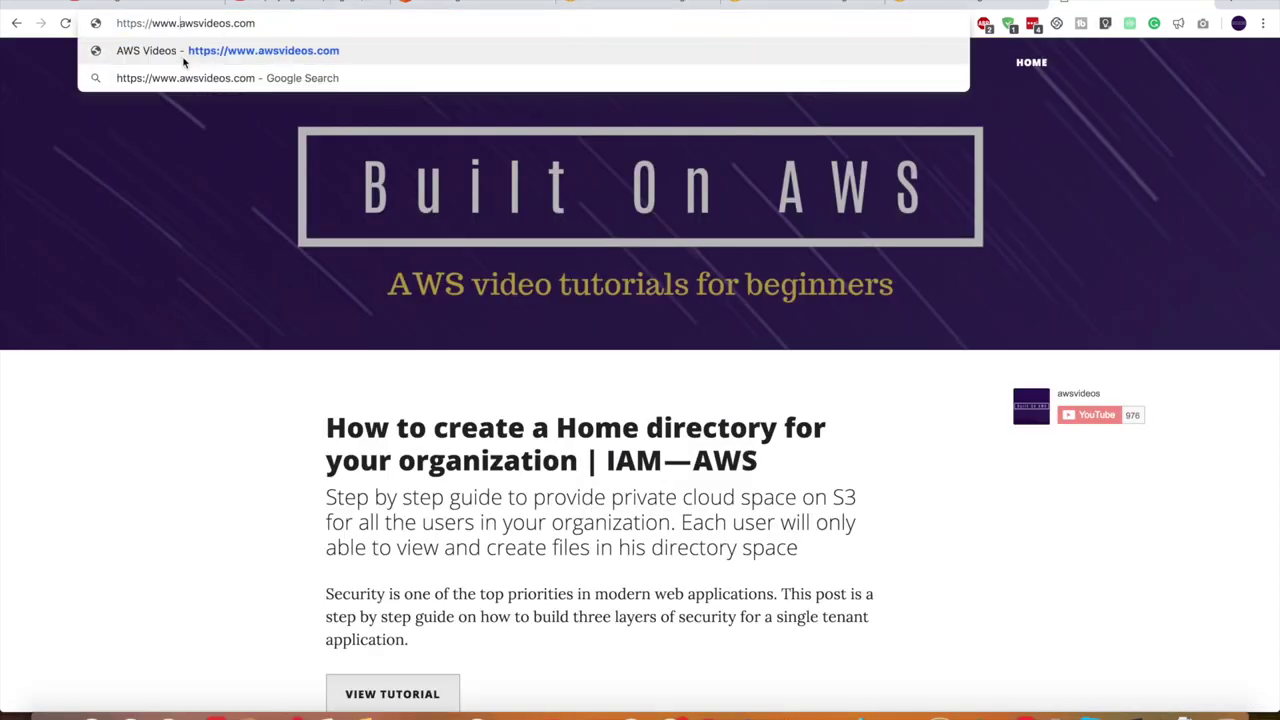
text(.)
key(Return)
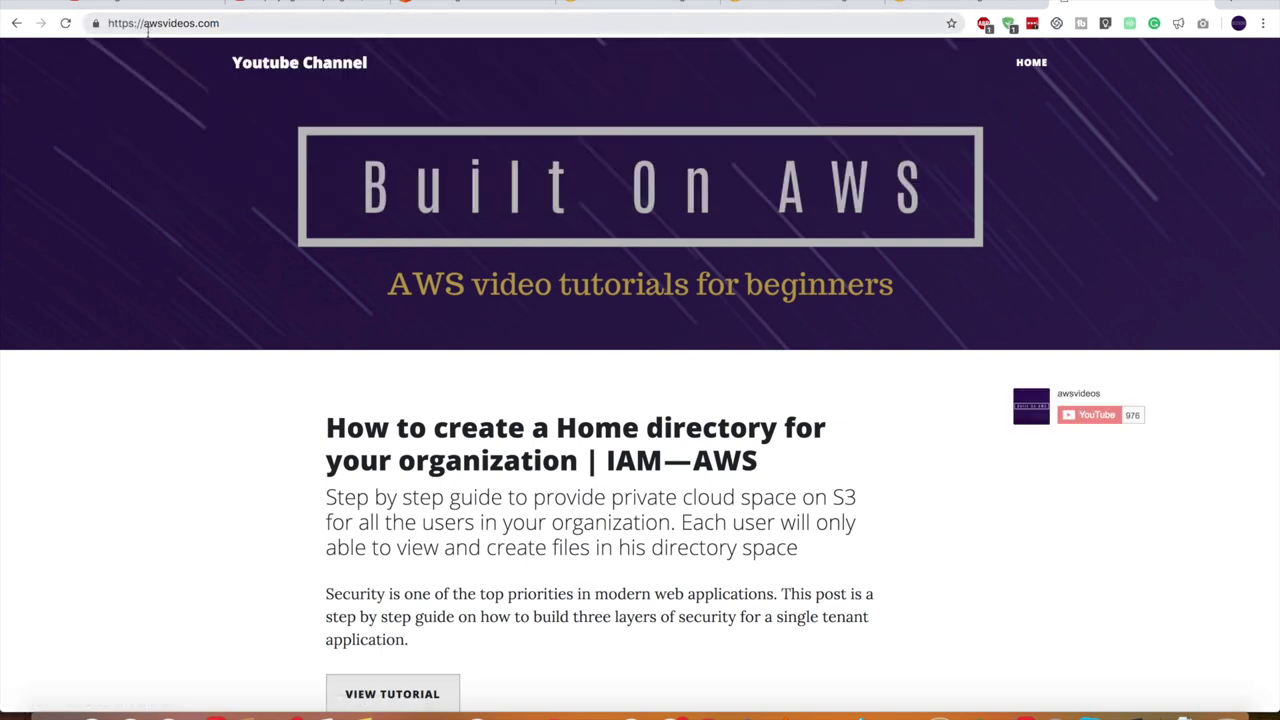
drag(143, 23, 40, 5)
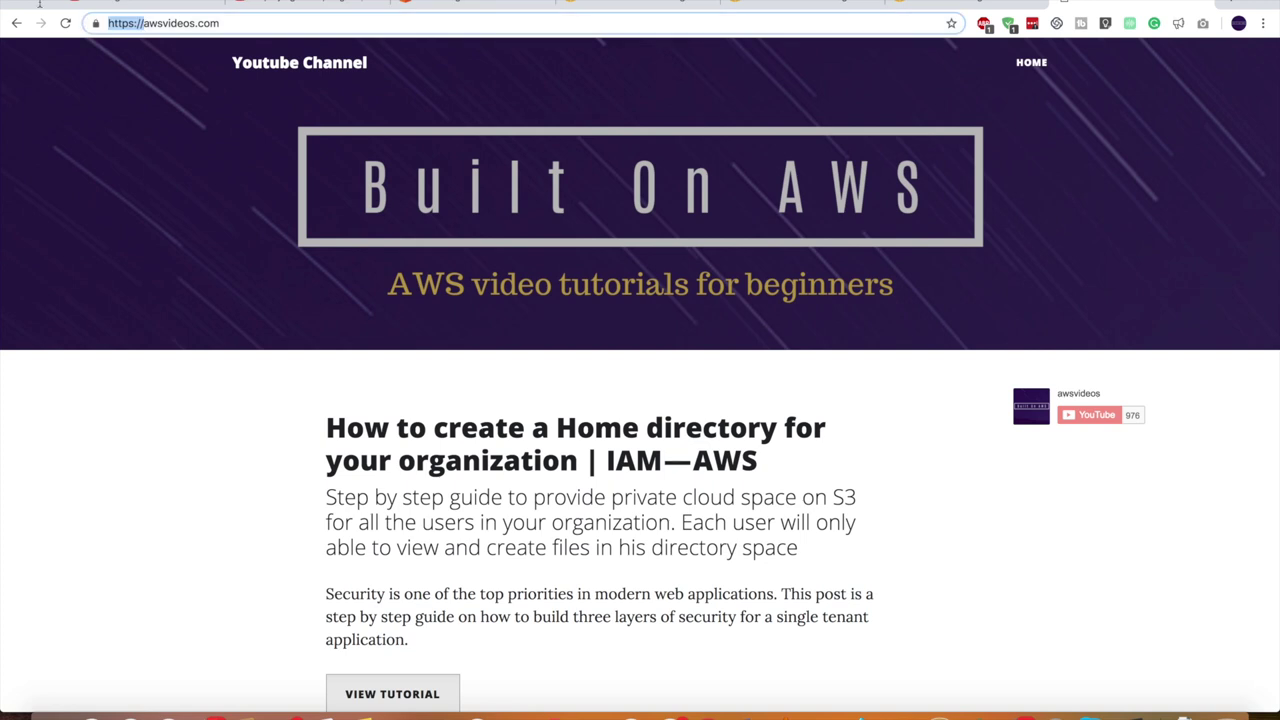
key(BackSpace)
text(www.)
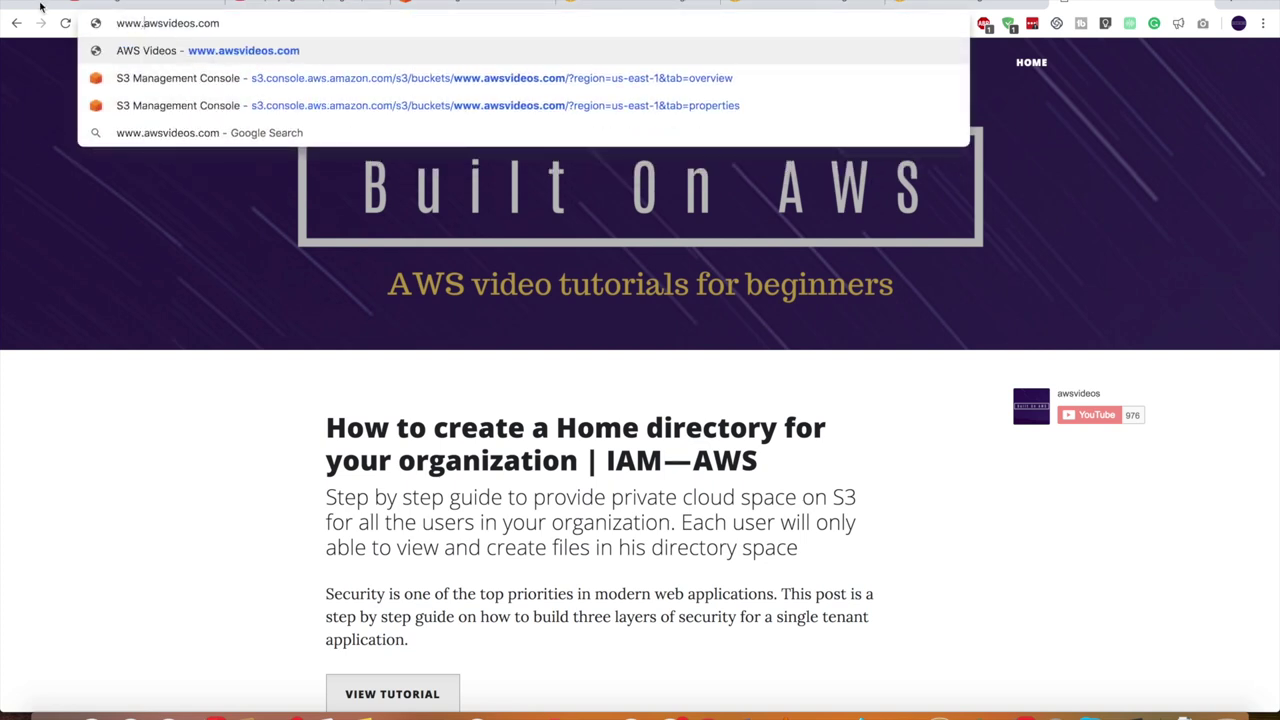
key(Return)
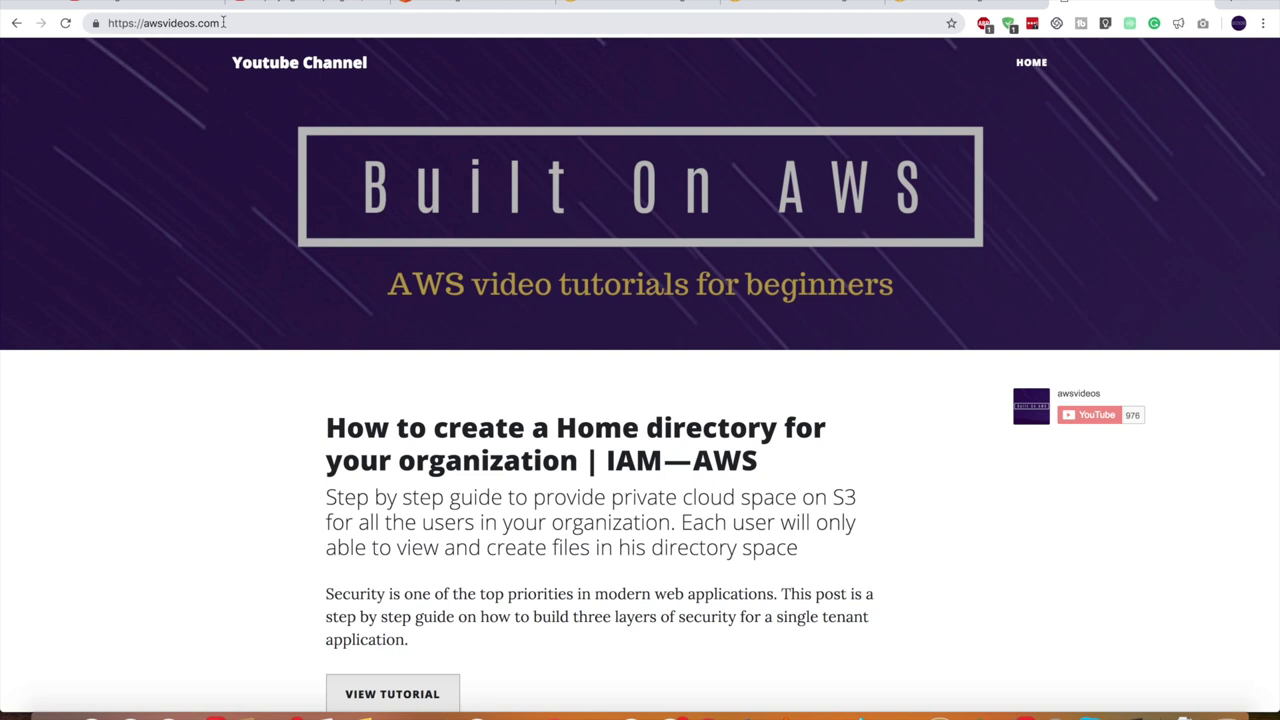
click(145, 27)
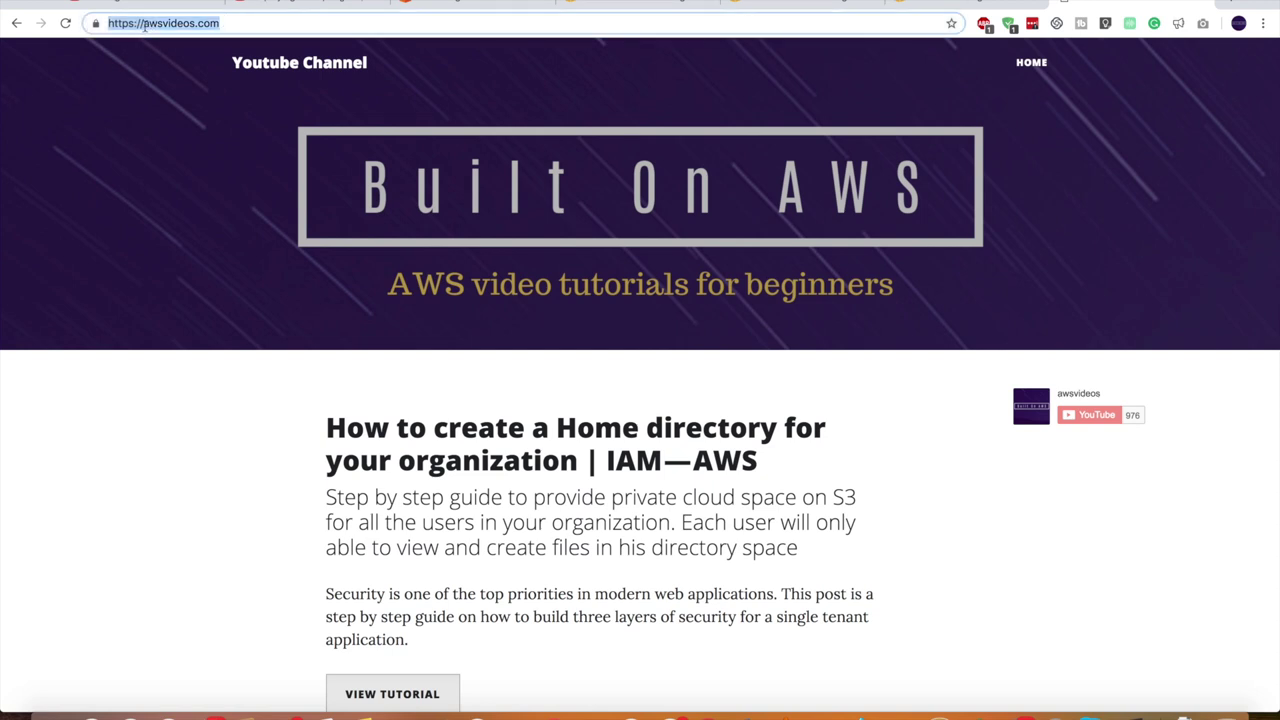
click(145, 27)
text(app.)
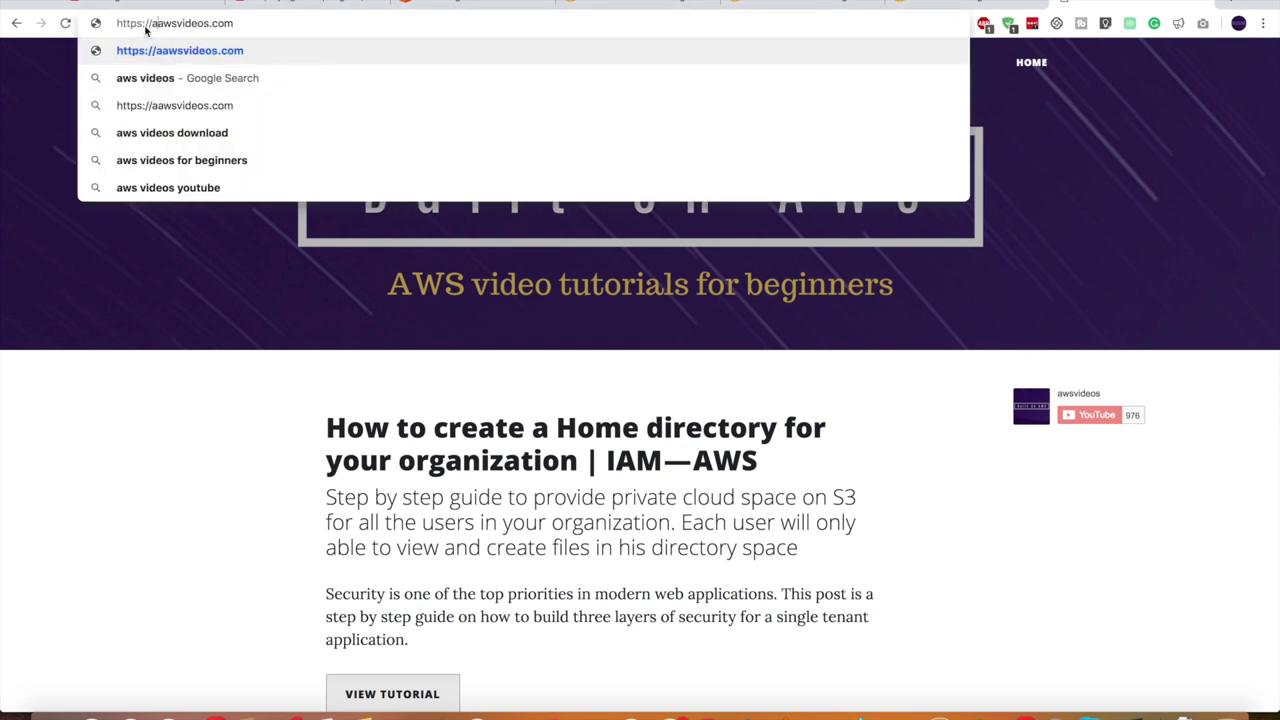
key(Return)
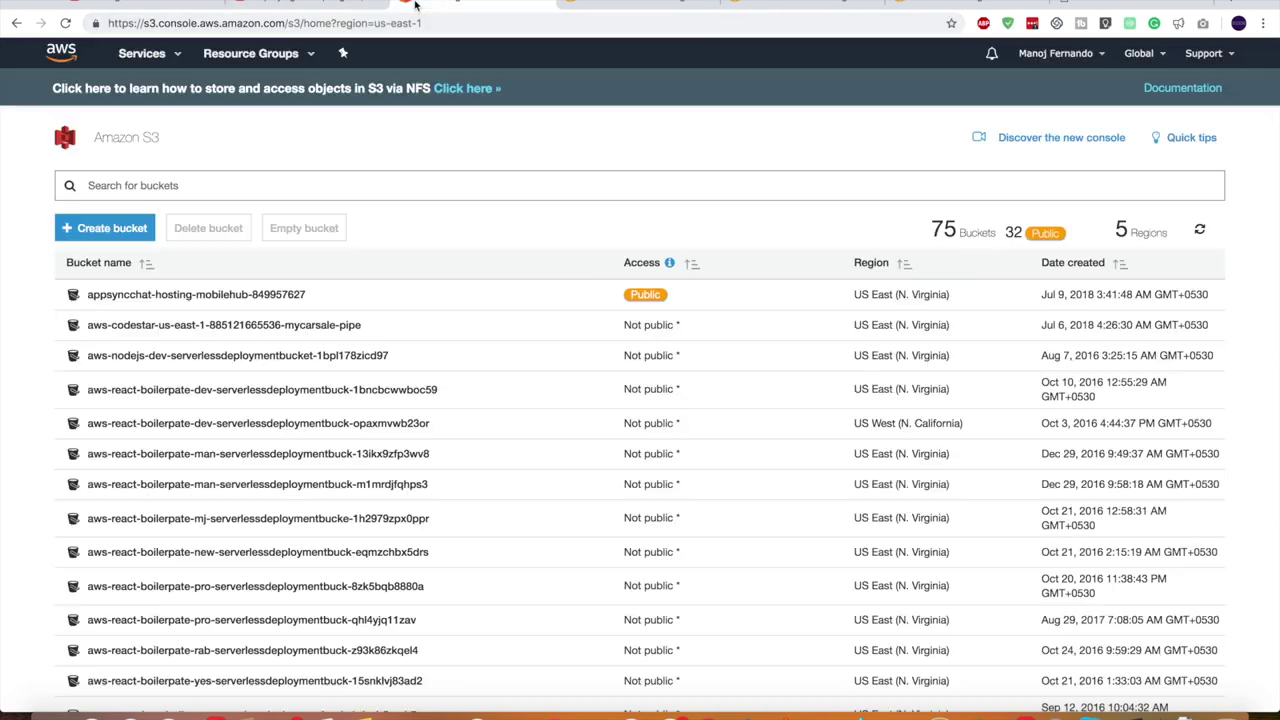
click(470, 8)
click(122, 184)
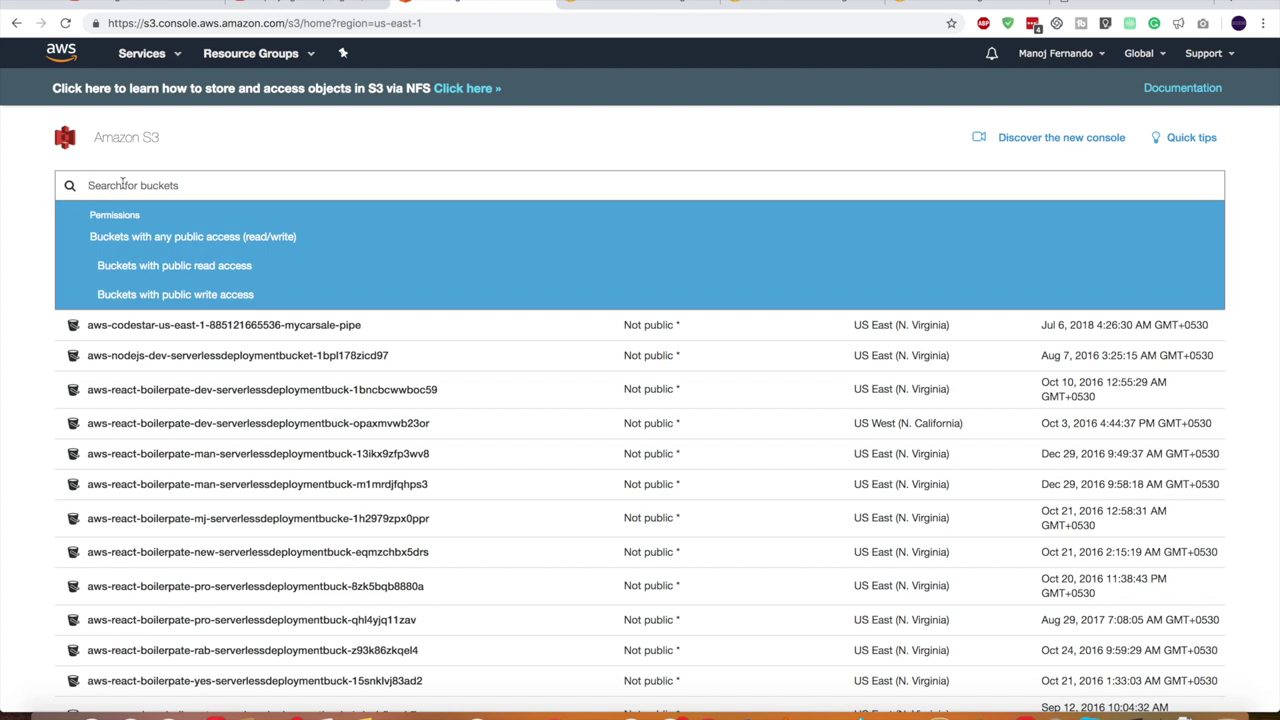
text(aws)
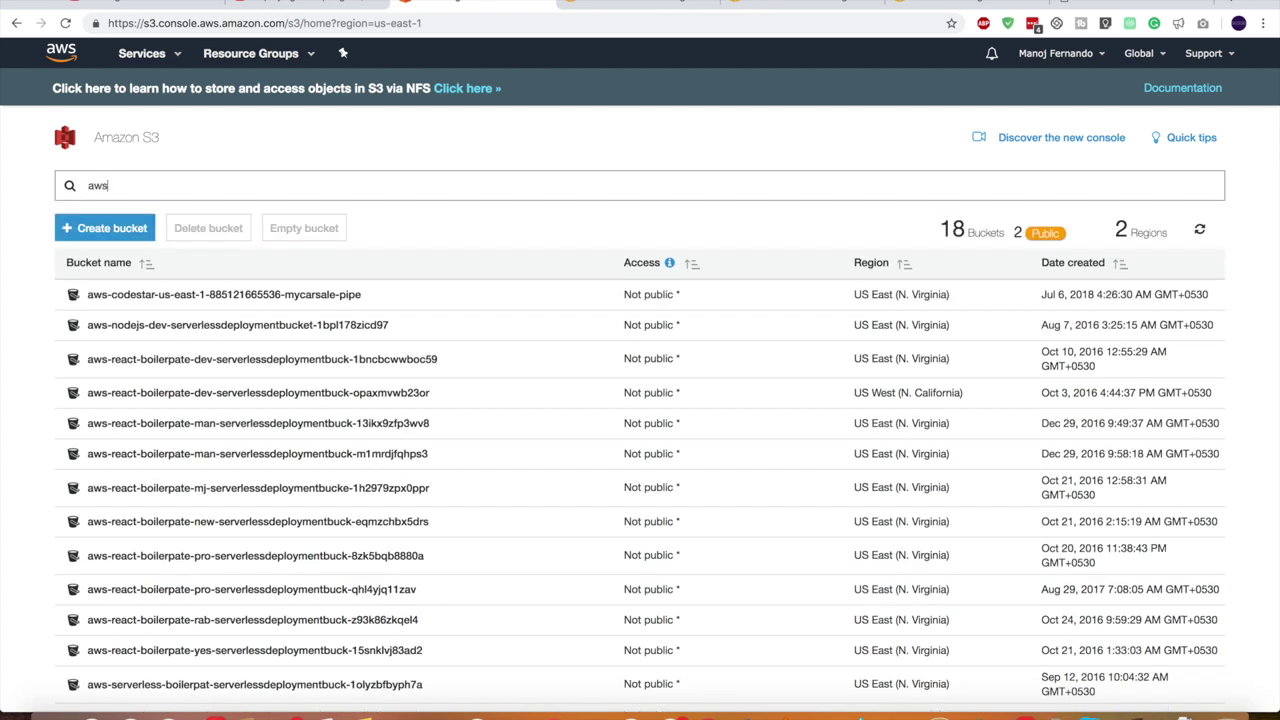
text(vi)
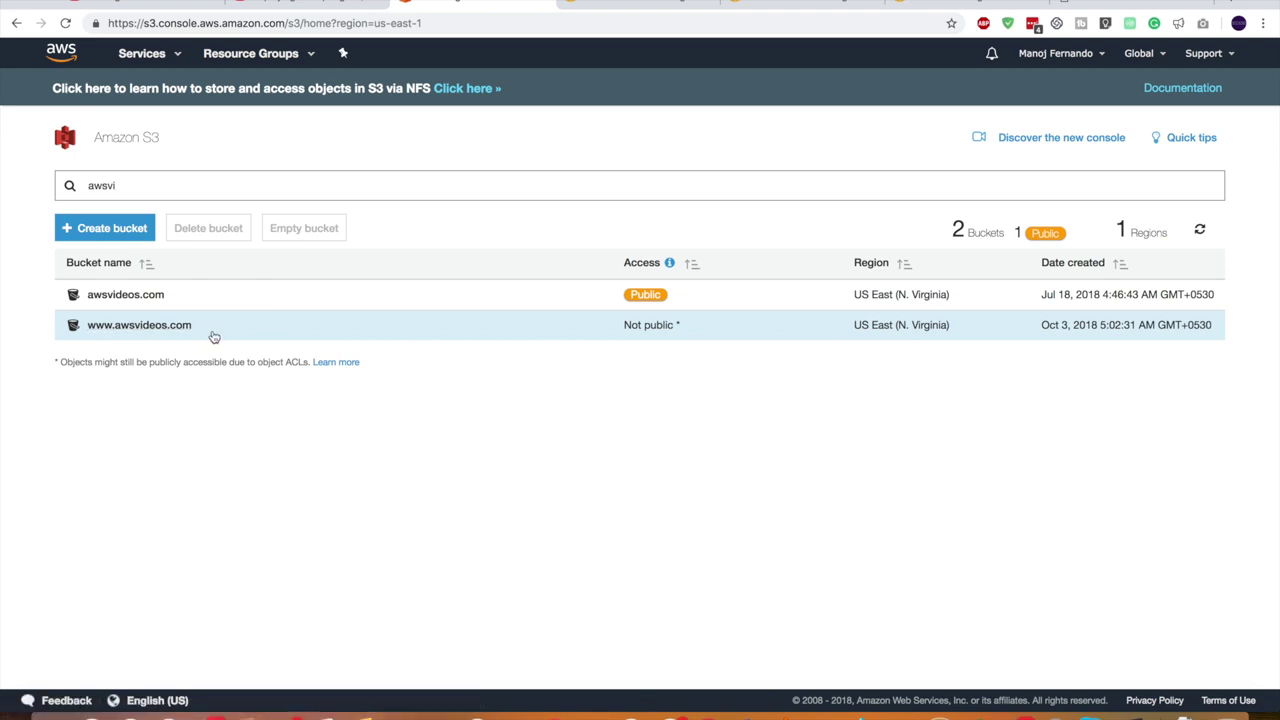
click(152, 331)
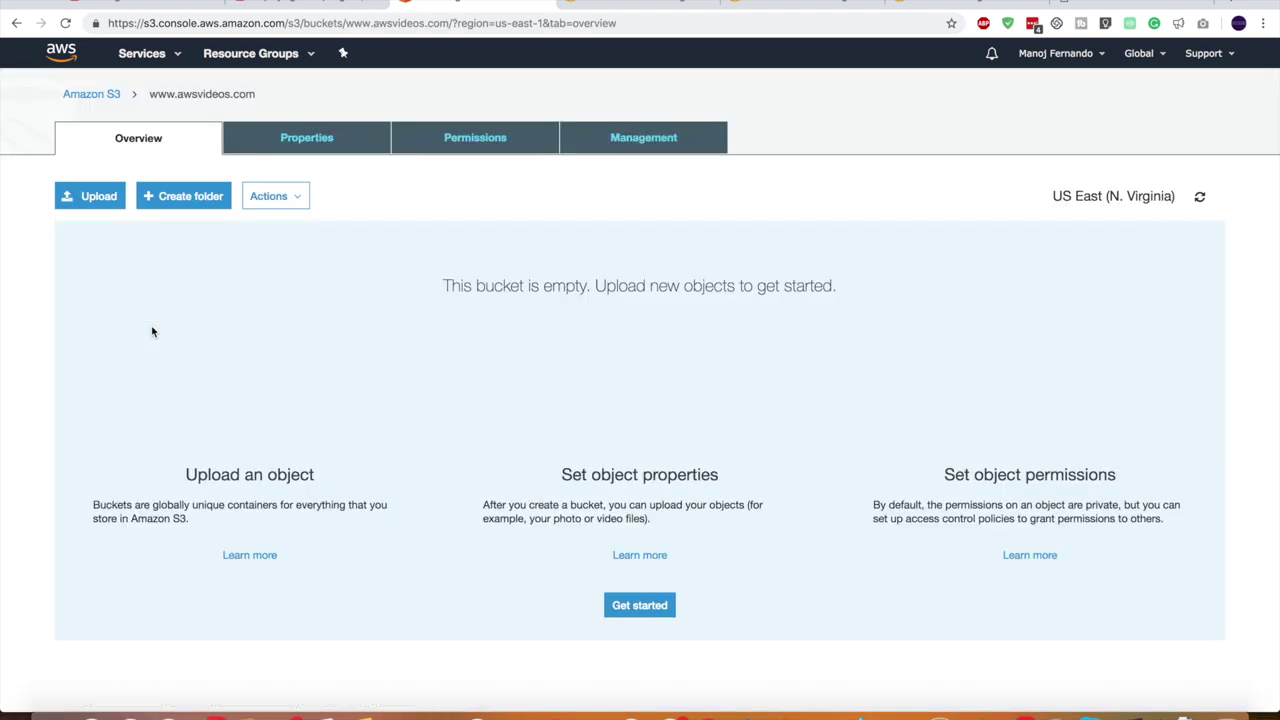
Step: Examine the target domain and protocol in the bucket's static website hosting redirect, and close the settings without saving
click(323, 138)
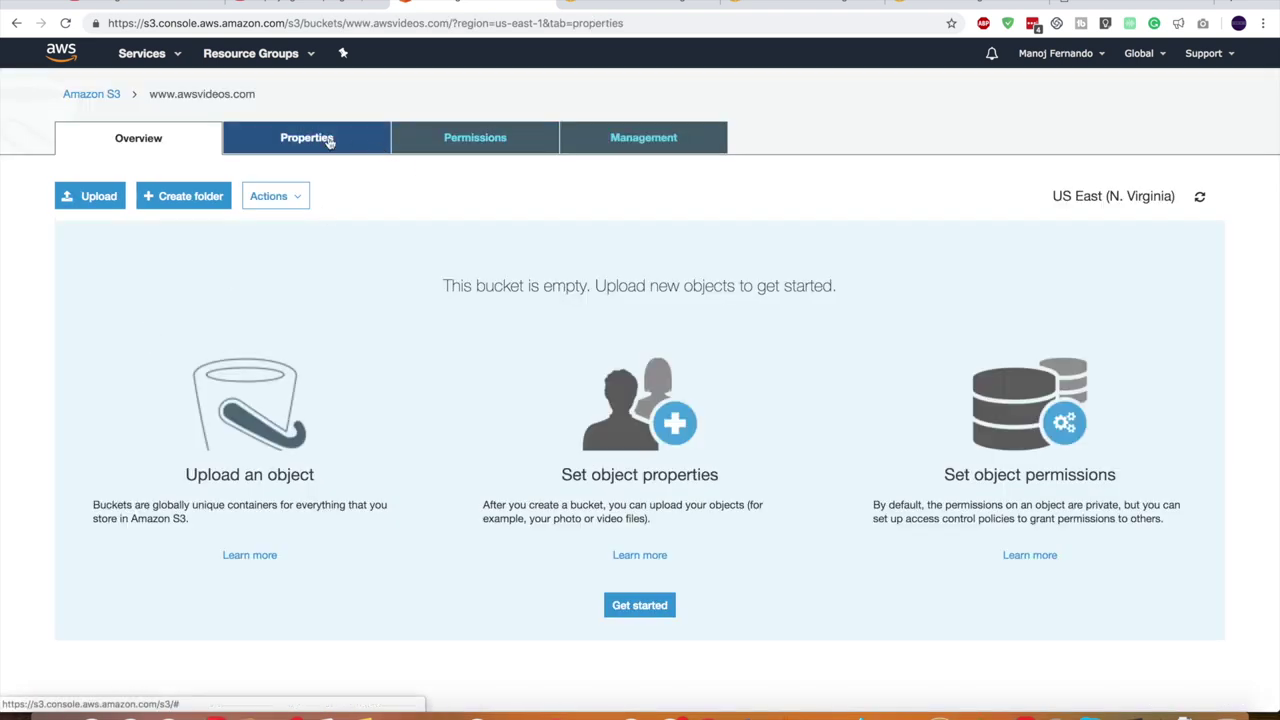
click(765, 272)
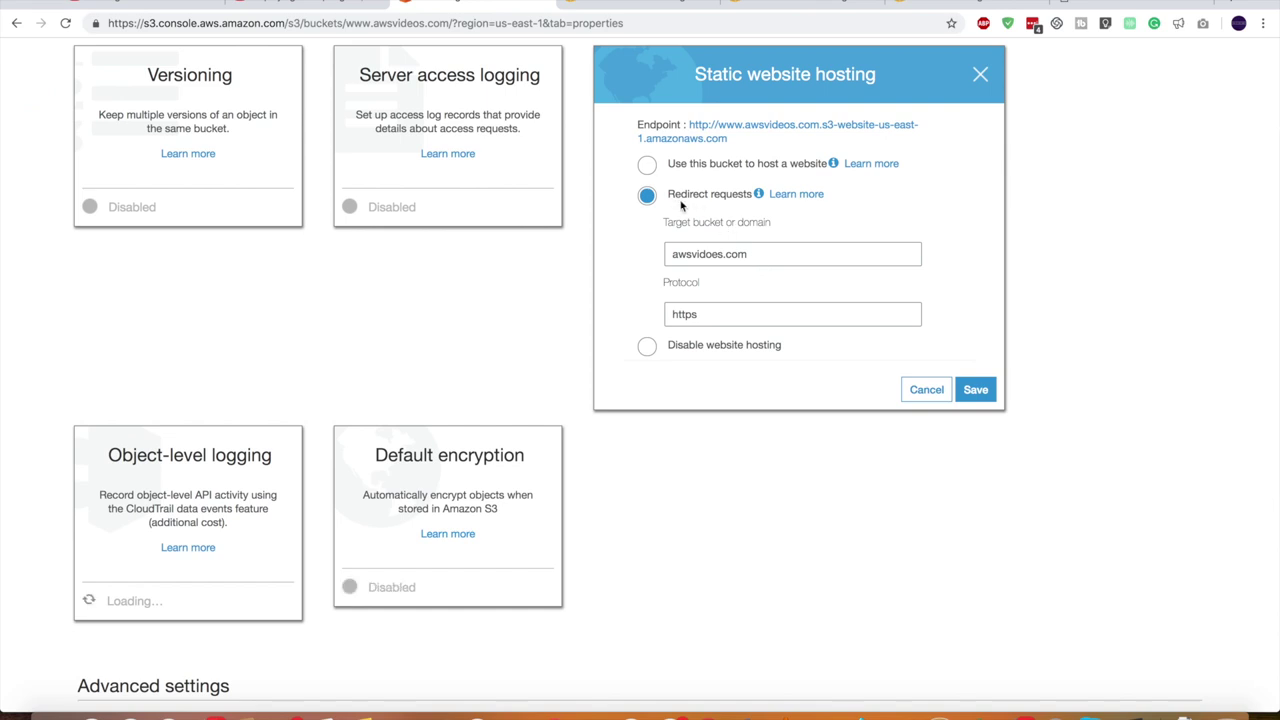
click(750, 257)
drag(750, 257, 686, 245)
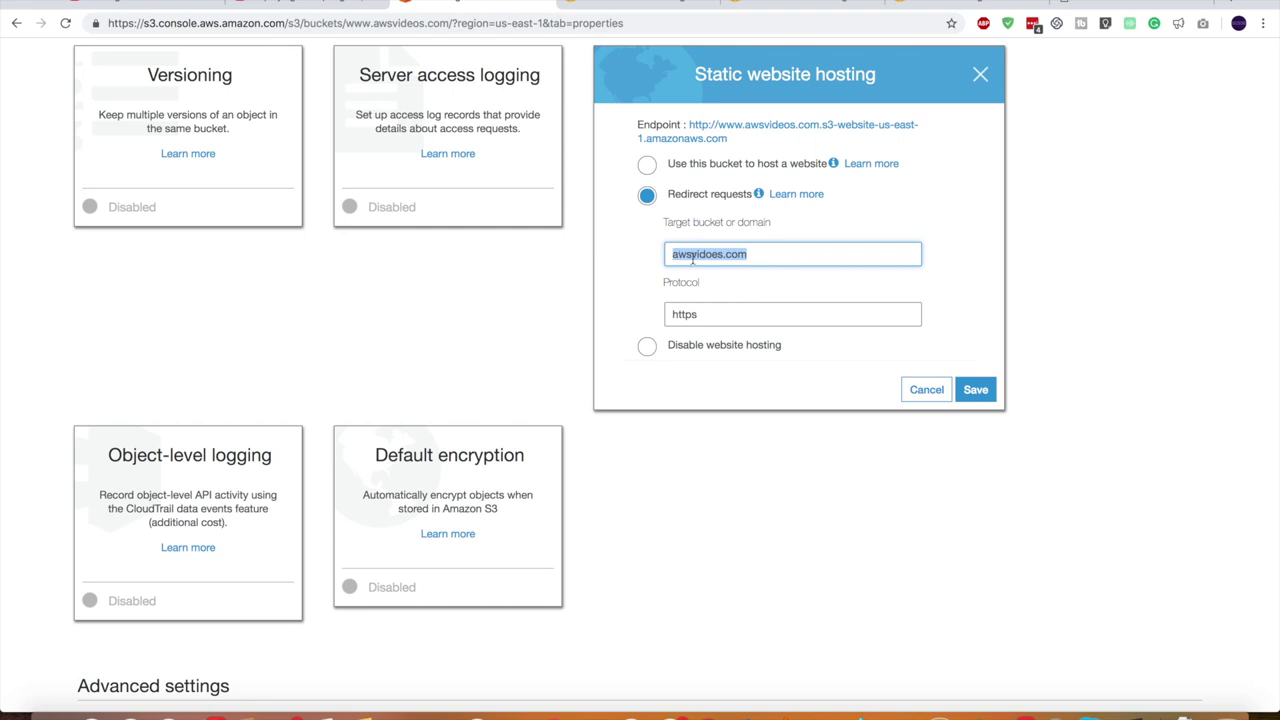
click(705, 315)
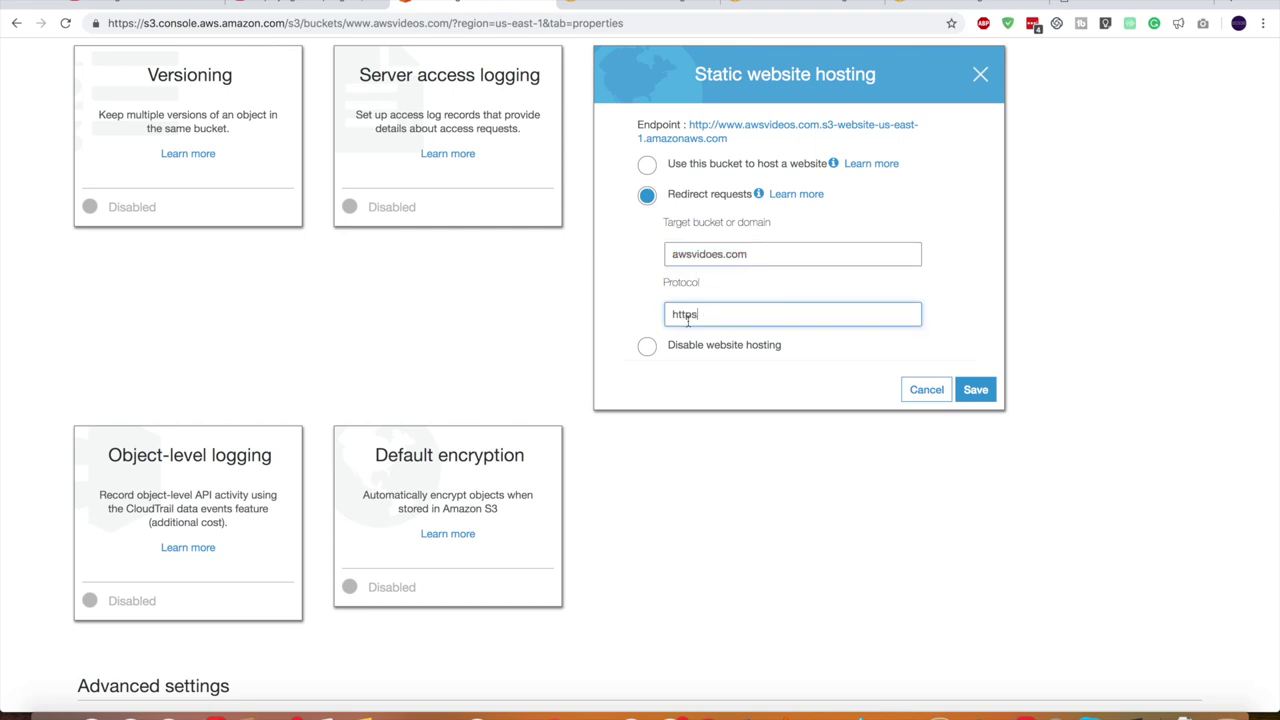
click(926, 389)
scroll(450, 315, up, 3)
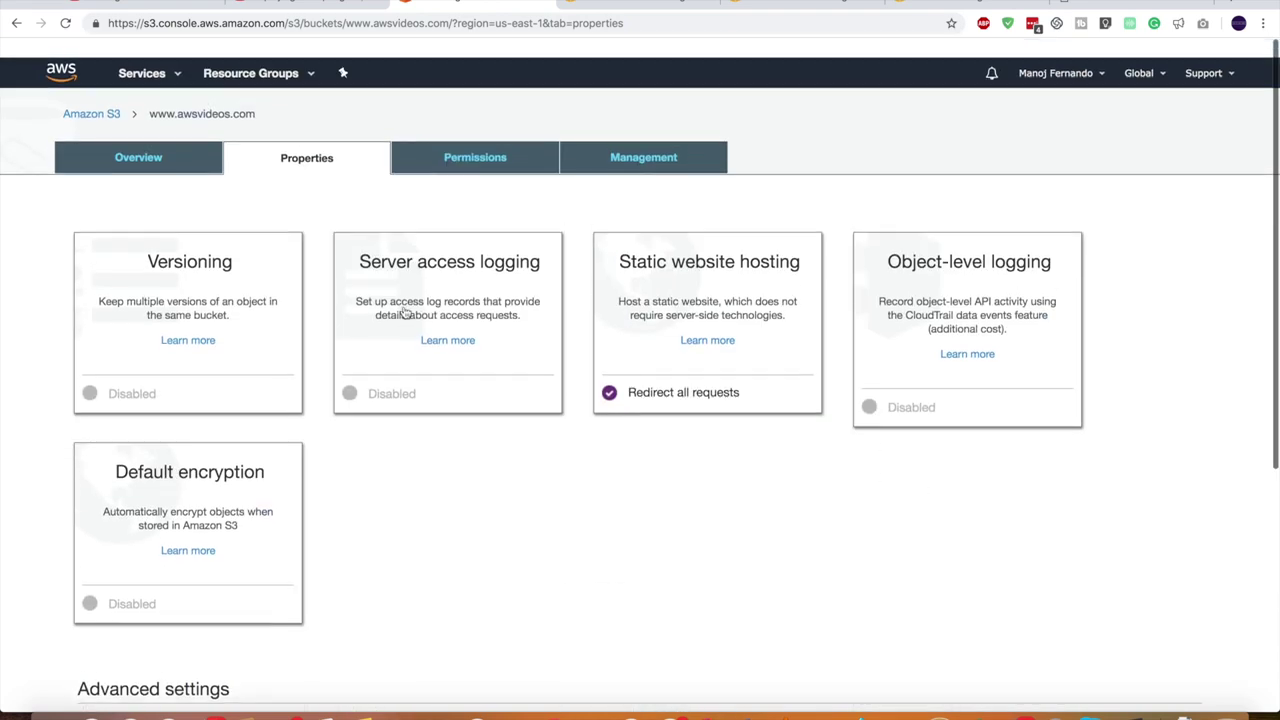
click(594, 10)
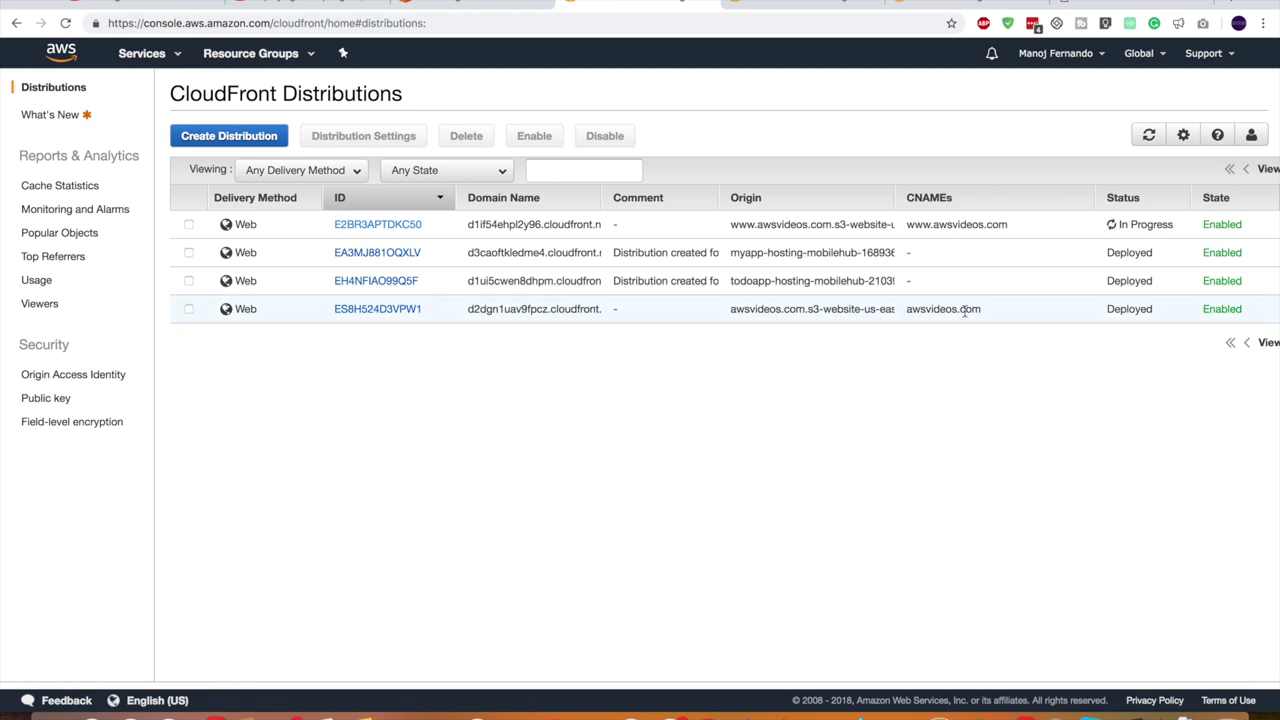
click(930, 224)
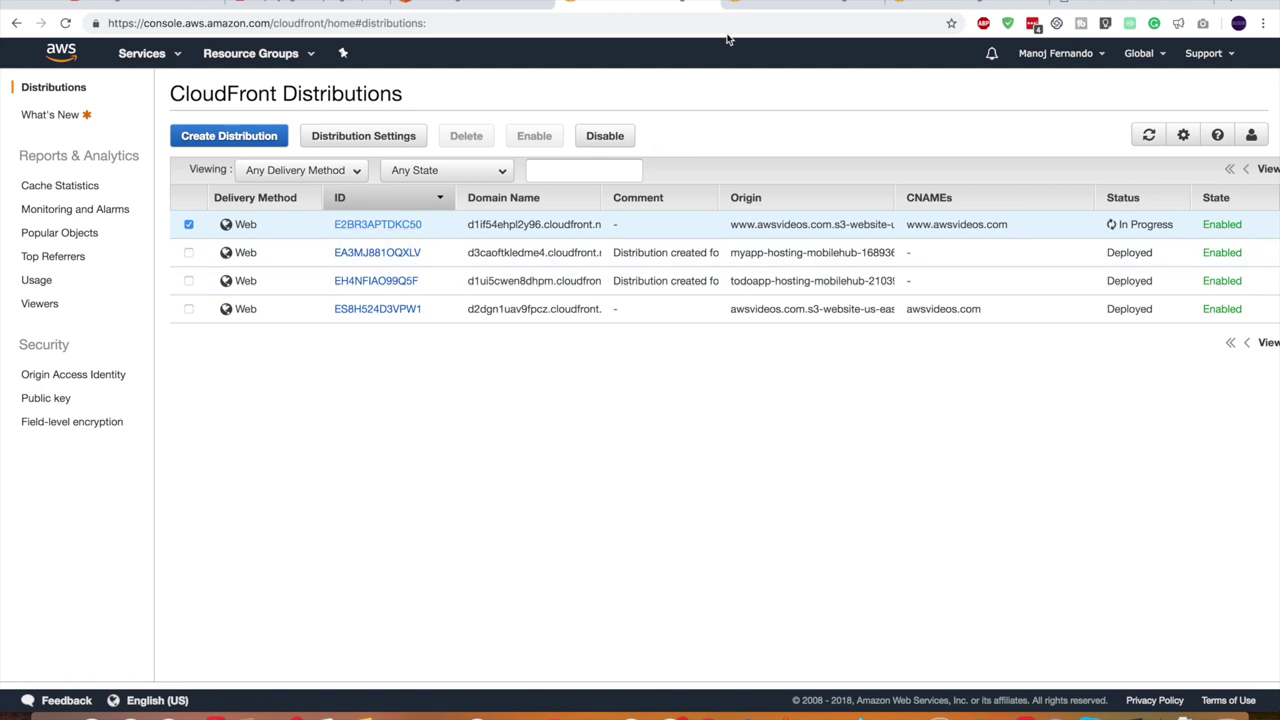
click(967, 6)
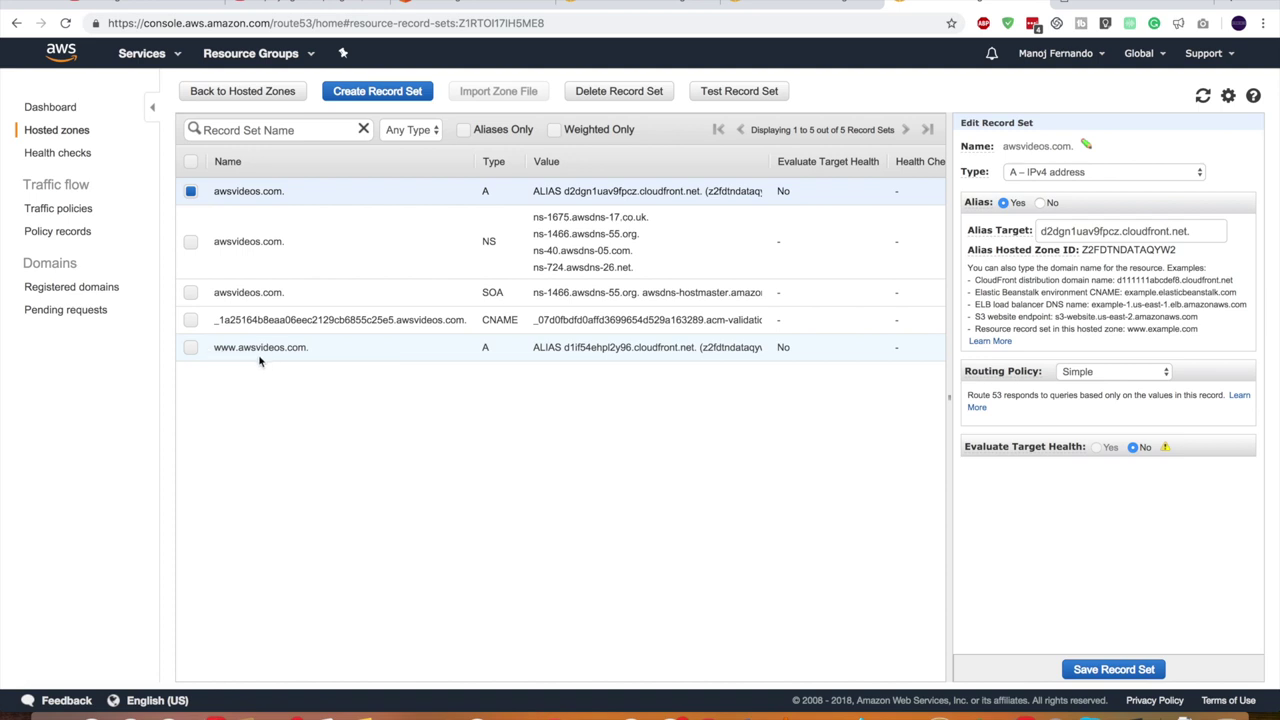
click(361, 352)
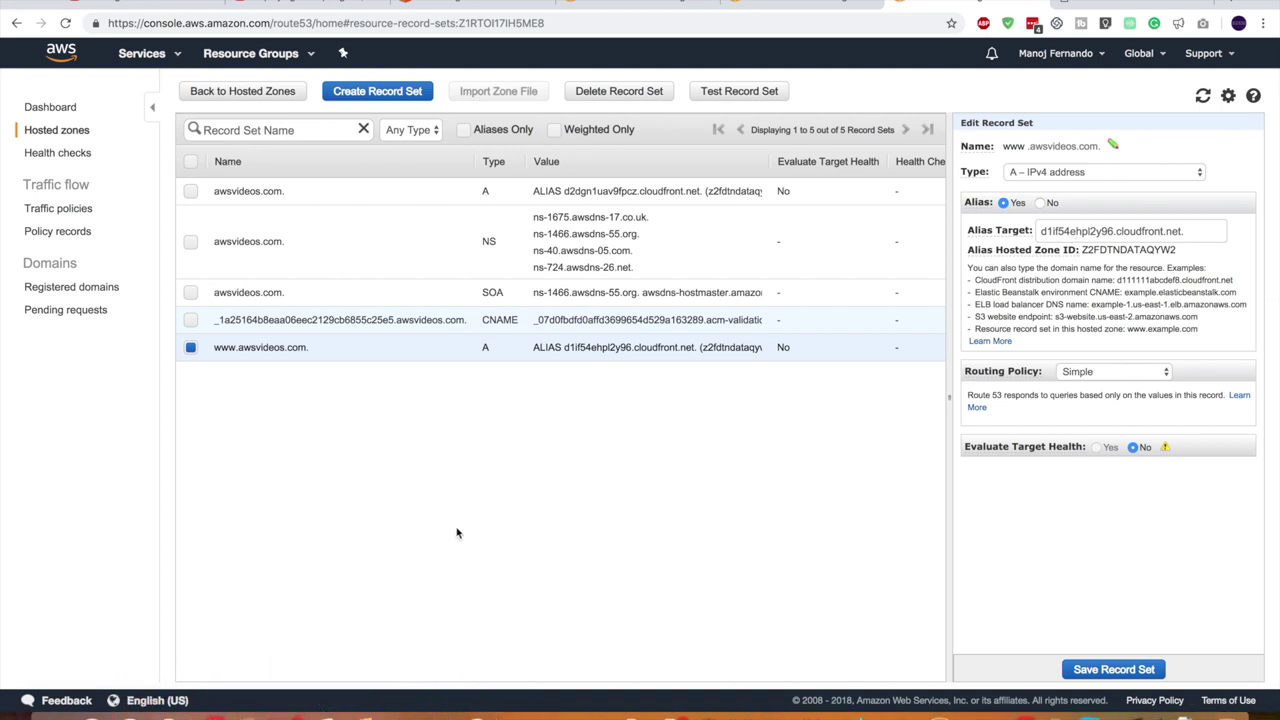
click(1088, 12)
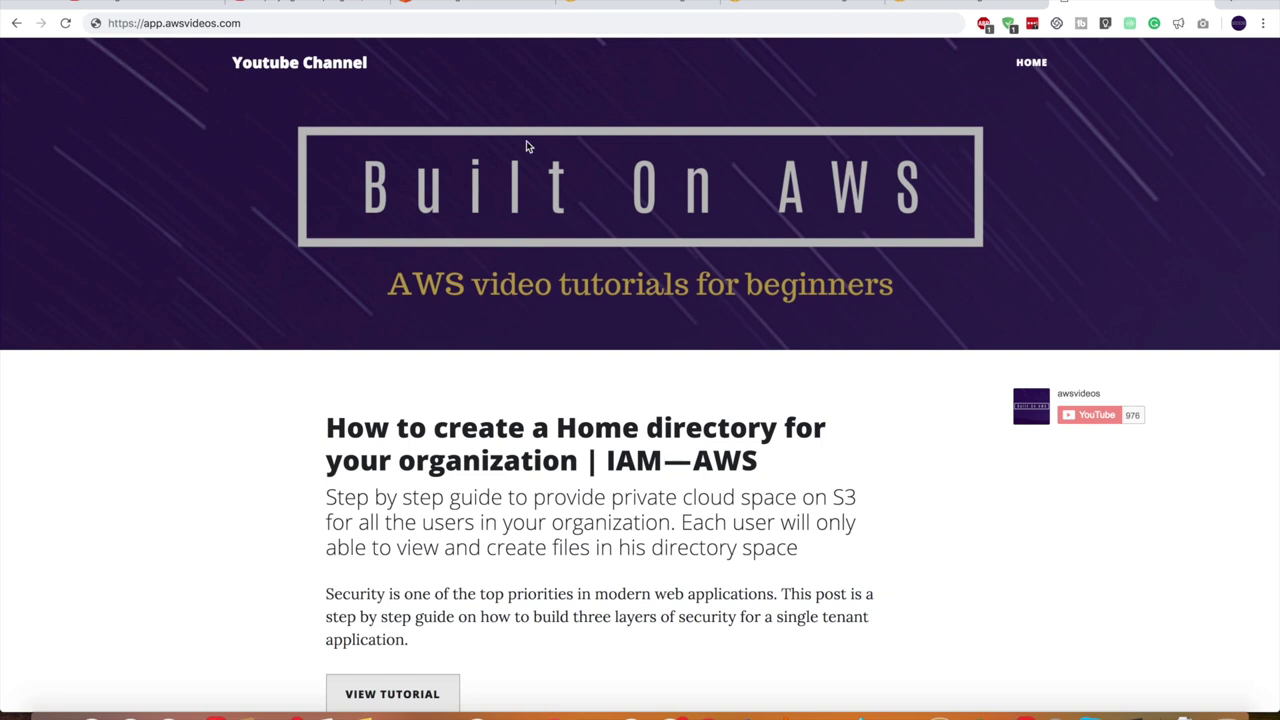